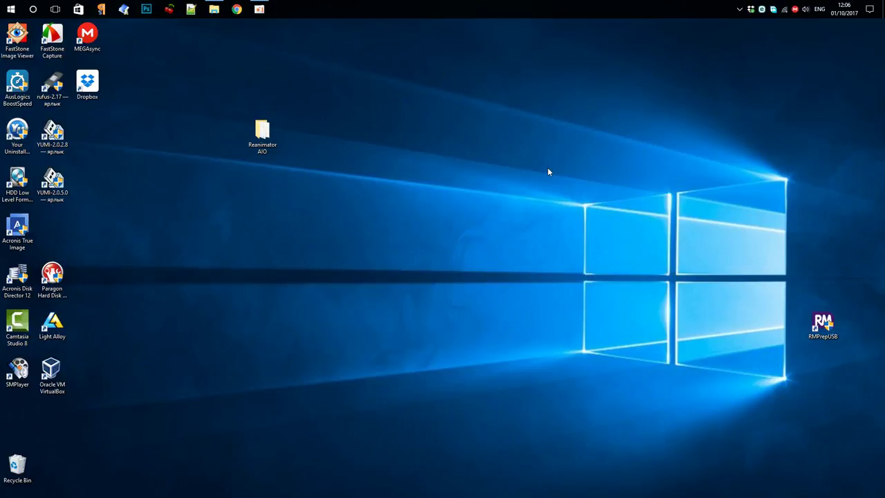
# Step: Launch RMPrepUSB and test-boot the SanDisk Ultra drive in the QEMU emulator, using the existing hard disk image and 900 MiB of memory
pyautogui.click(826, 329)
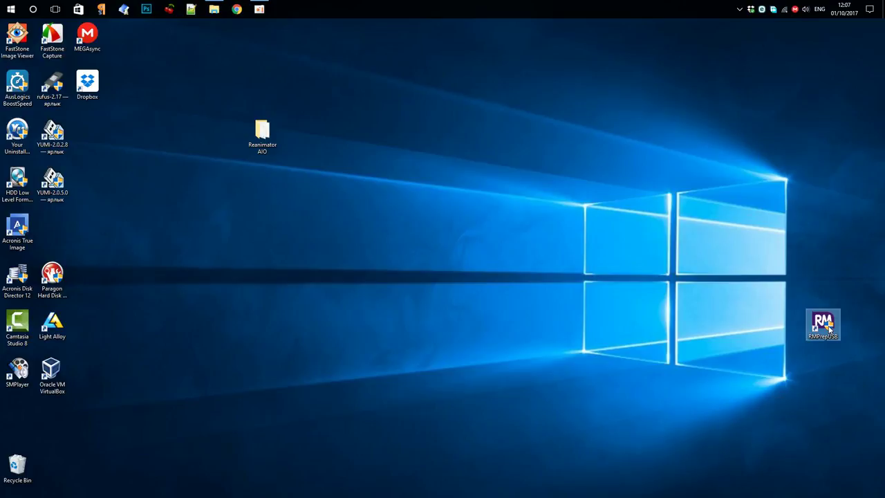
pyautogui.doubleClick(829, 330)
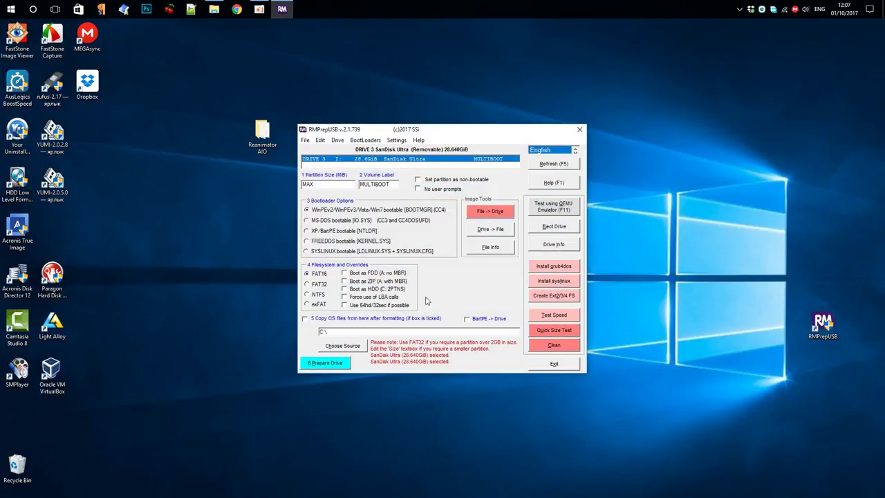
pyautogui.click(551, 209)
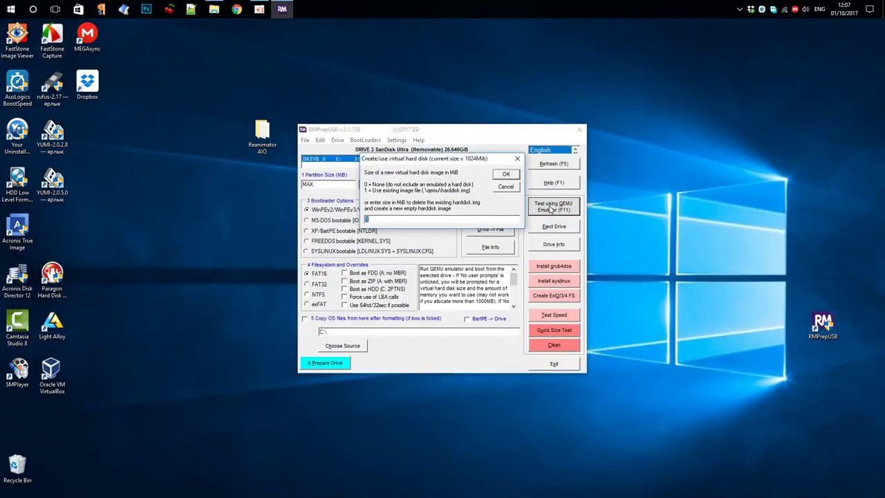
pyautogui.click(504, 176)
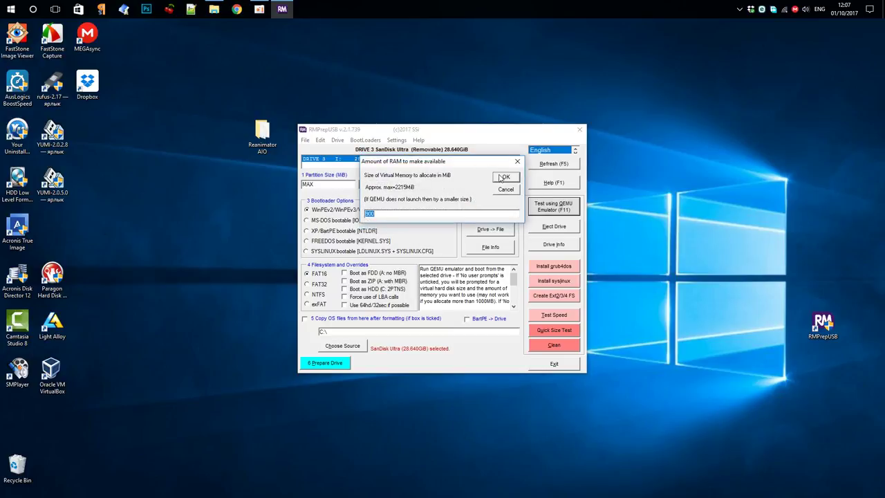
pyautogui.click(503, 177)
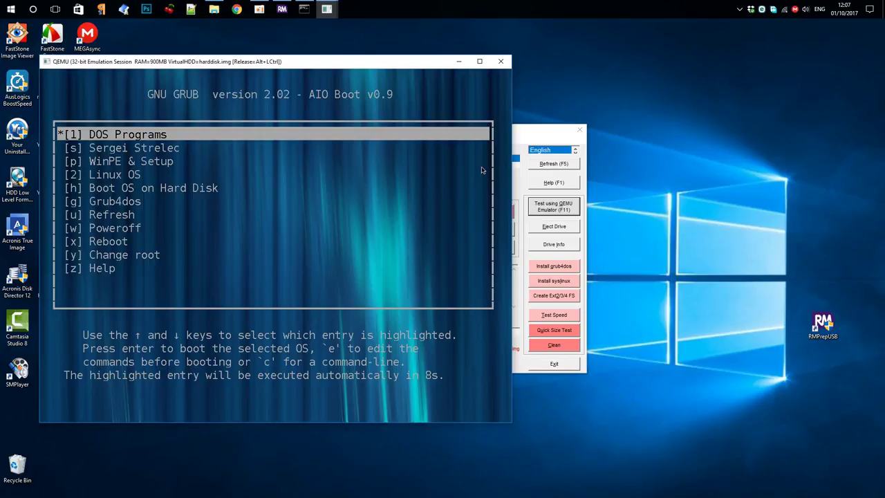
# Step: View the Linux OS submenu in the AIO Boot menu, and close the emulator and RMPrepUSB
pyautogui.press('Down')
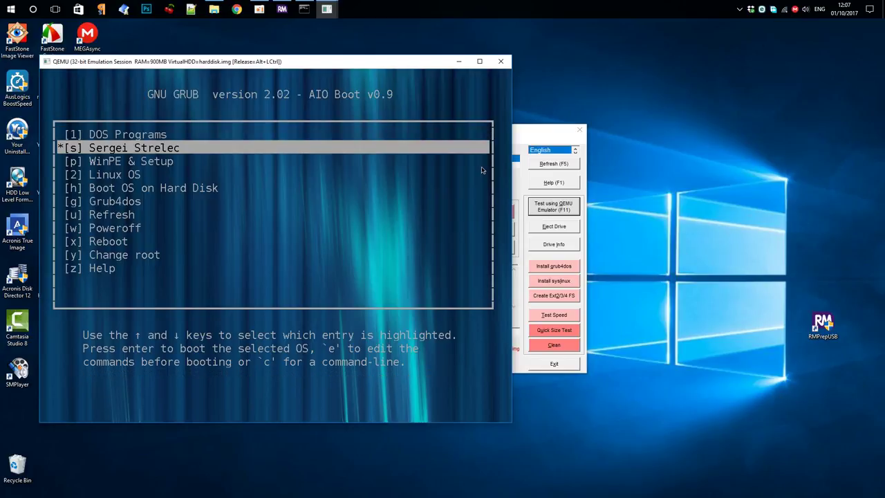
pyautogui.press('Down')
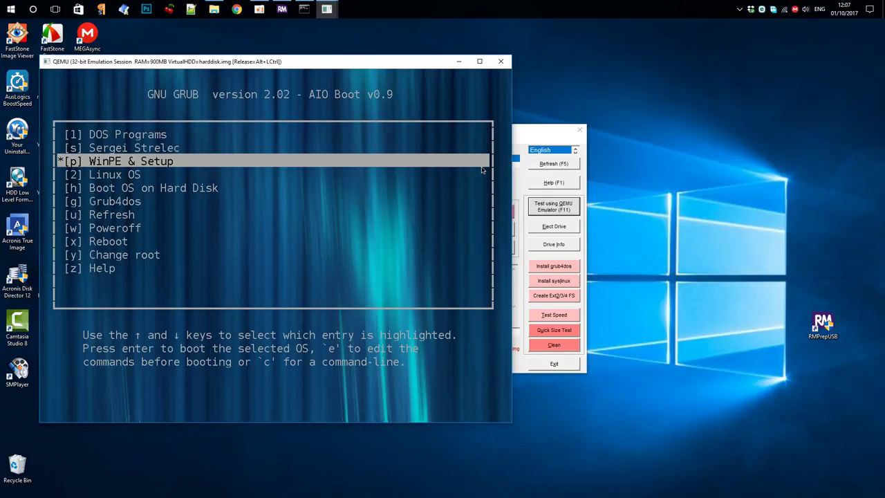
pyautogui.press('Down')
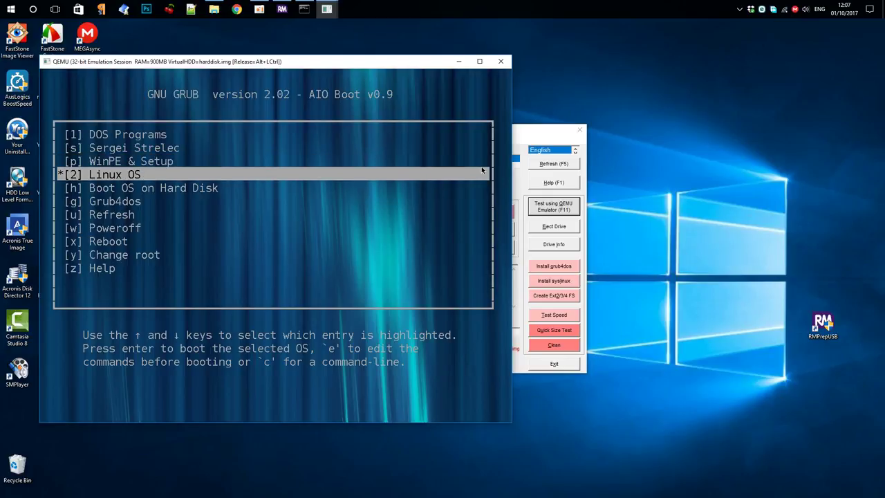
pyautogui.press('Return')
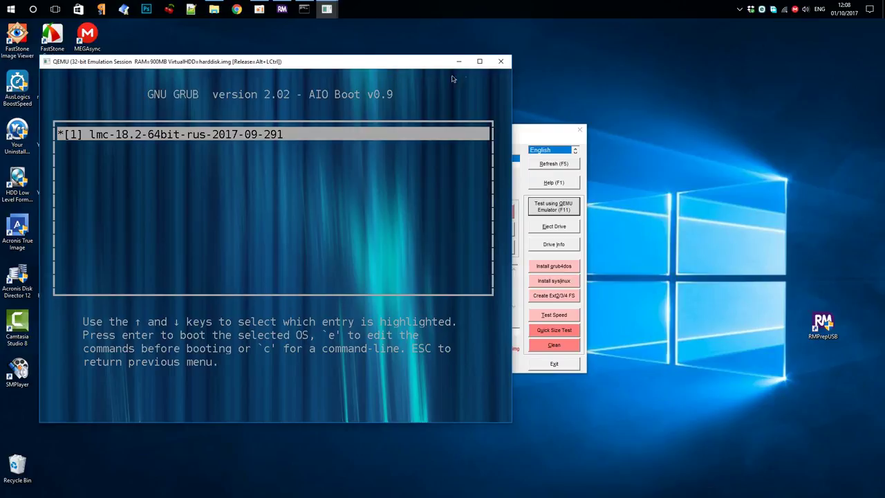
pyautogui.click(501, 62)
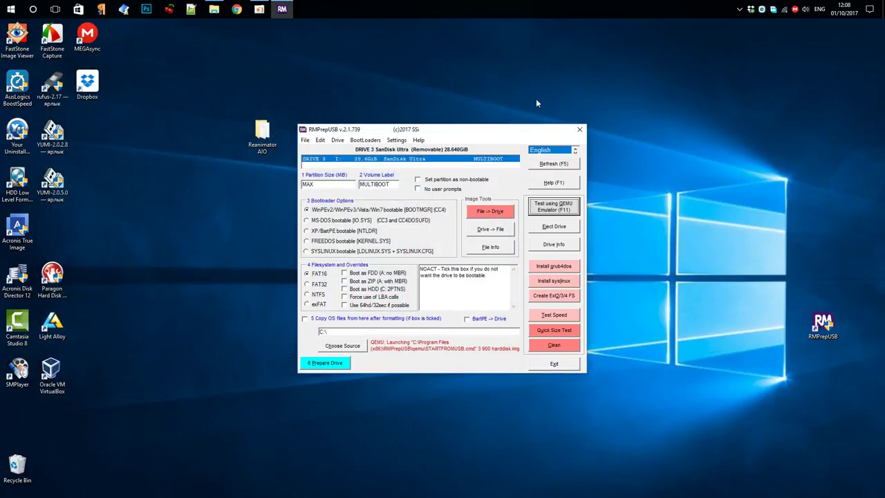
pyautogui.click(579, 129)
# Step: Open This PC from the Reanimator AIO folder to view the MULTIBOOT (I:) drive, and put the window away
pyautogui.doubleClick(262, 133)
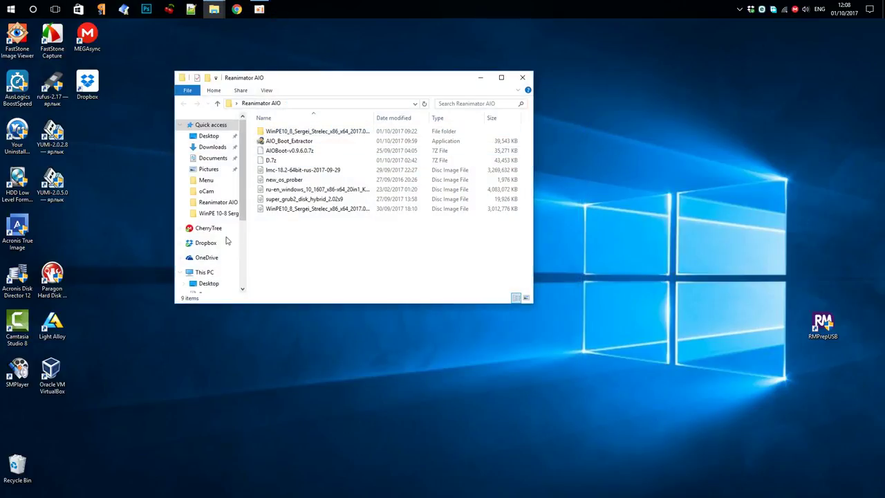
pyautogui.click(205, 271)
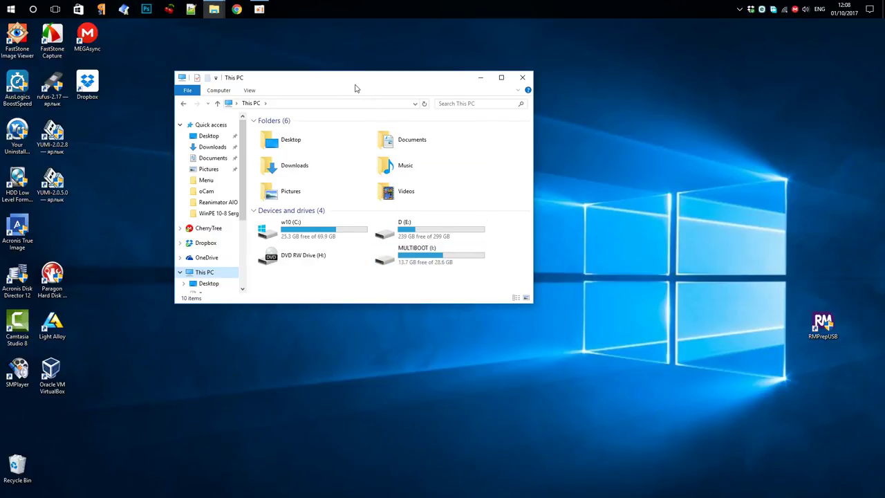
pyautogui.moveTo(357, 89); pyautogui.dragTo(328, 63)
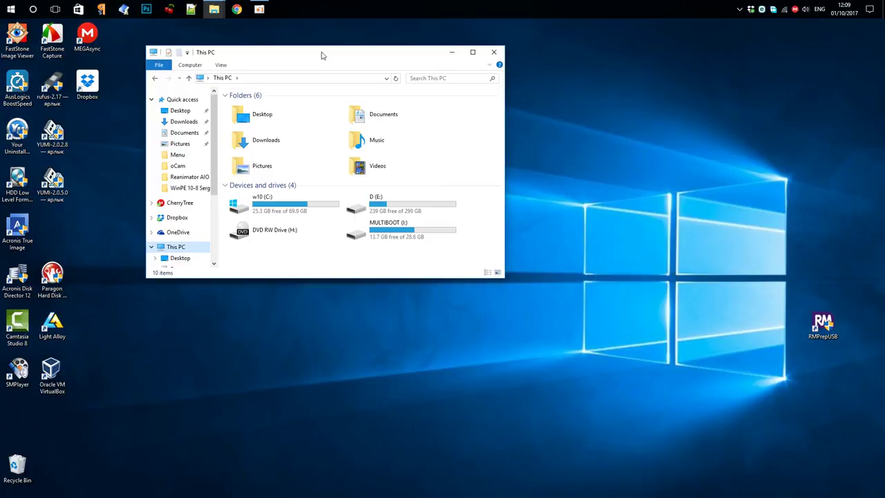
pyautogui.moveTo(322, 56); pyautogui.dragTo(321, 55)
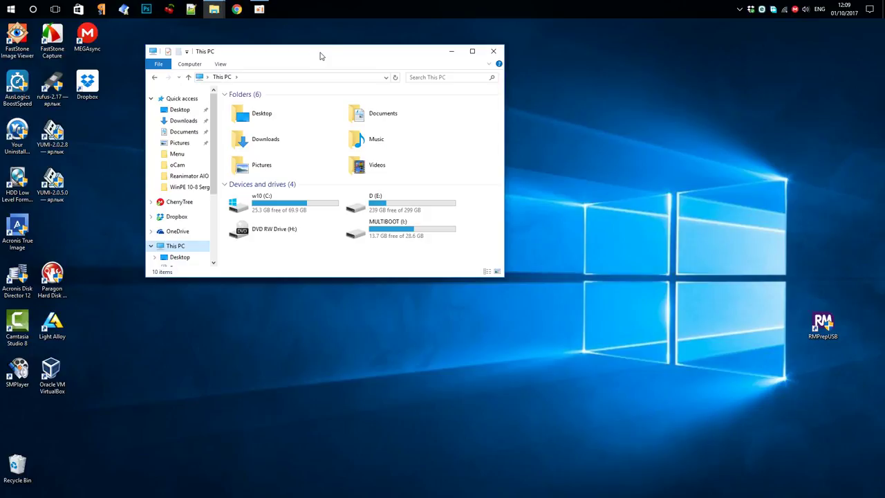
pyautogui.click(453, 52)
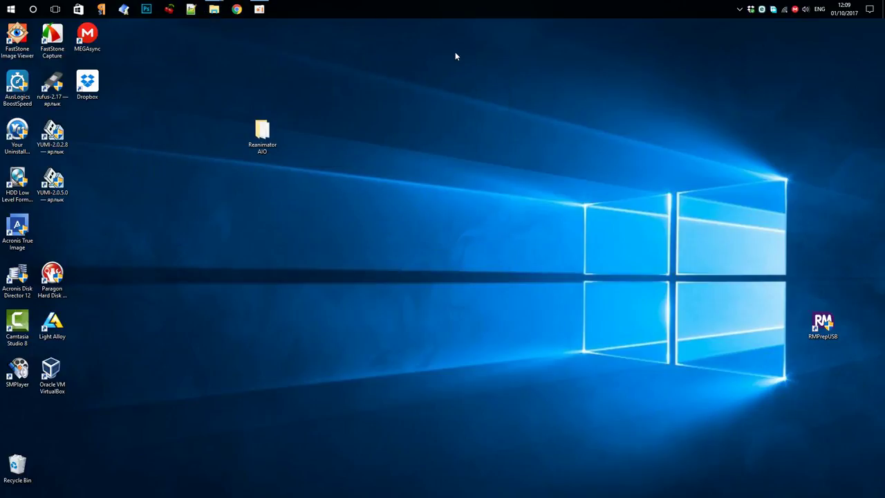
# Step: Switch to Chrome, view the AIO Boot article on adding WinPE 10 Sergei Strelec, and highlight the site's base address
pyautogui.click(237, 10)
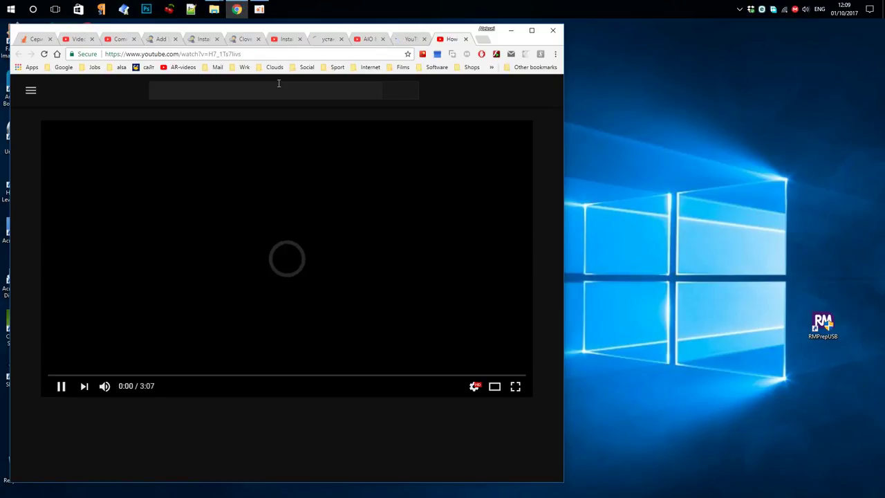
pyautogui.click(253, 40)
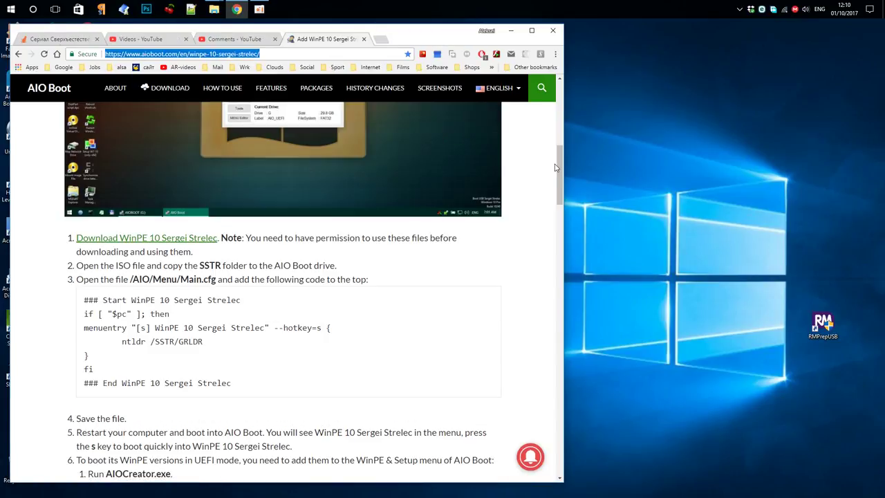
pyautogui.scroll(7, 559, 168)
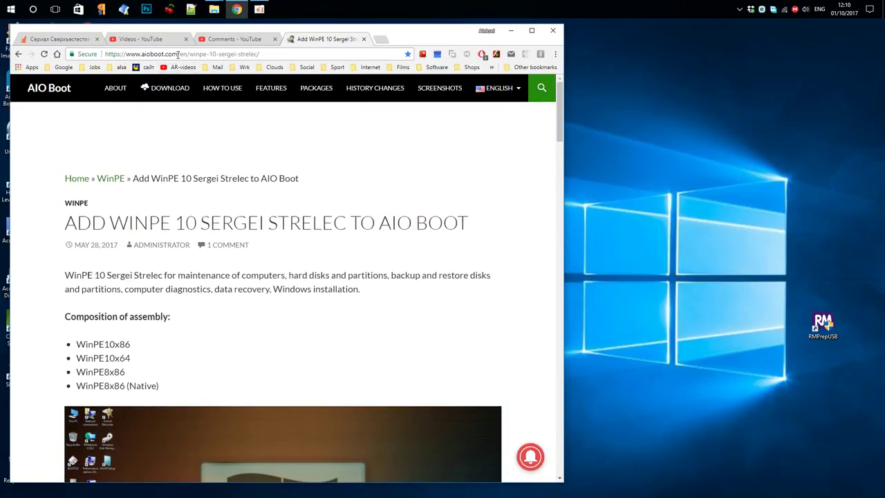
pyautogui.moveTo(179, 53); pyautogui.dragTo(100, 54)
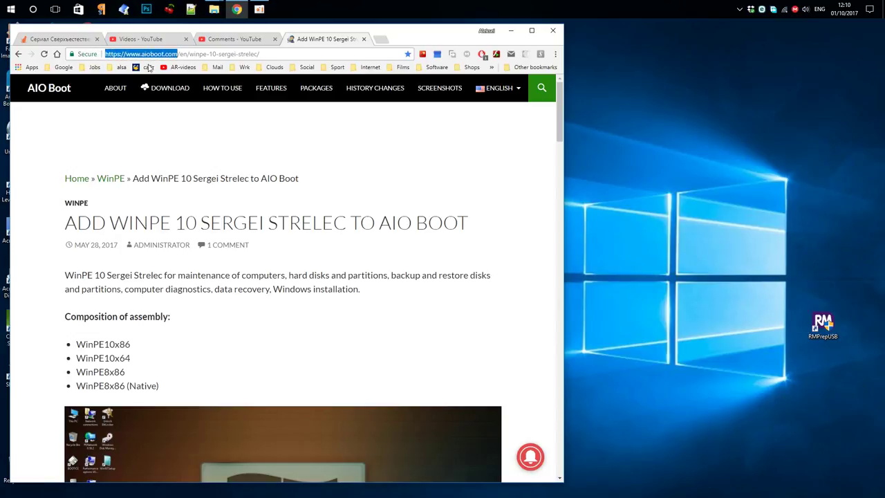
pyautogui.click(351, 119)
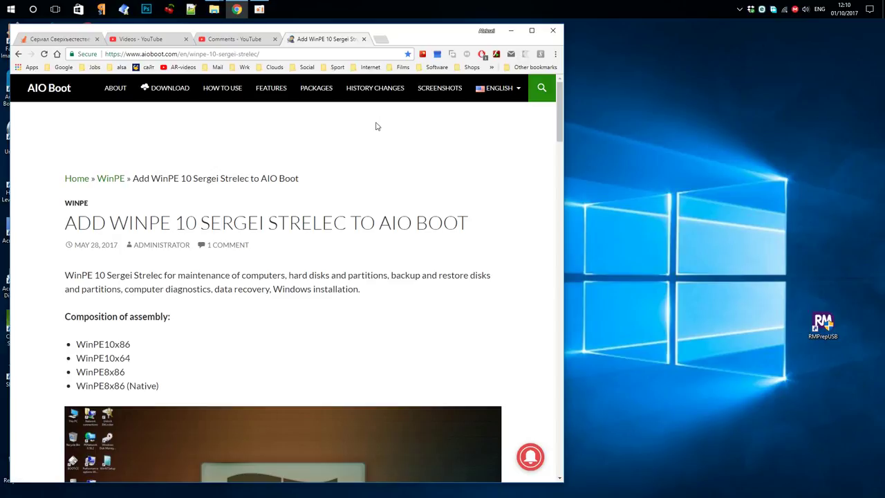
# Step: Examine the AIO Boot download page and its GitHub releases for the available downloads, and minimize the browser
pyautogui.click(168, 92)
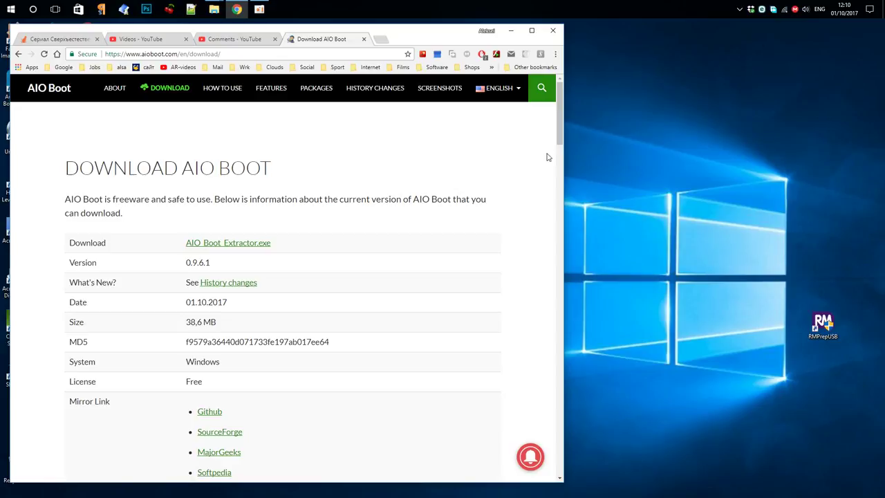
pyautogui.moveTo(560, 137); pyautogui.dragTo(560, 161)
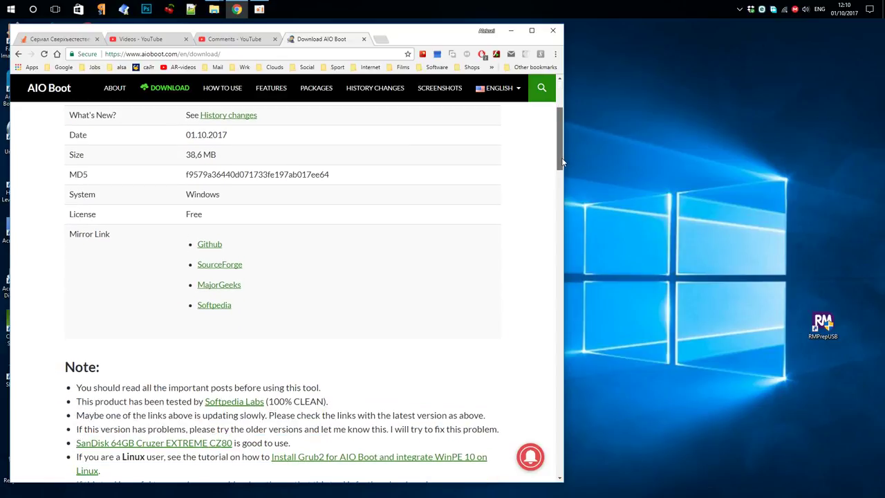
pyautogui.click(209, 246)
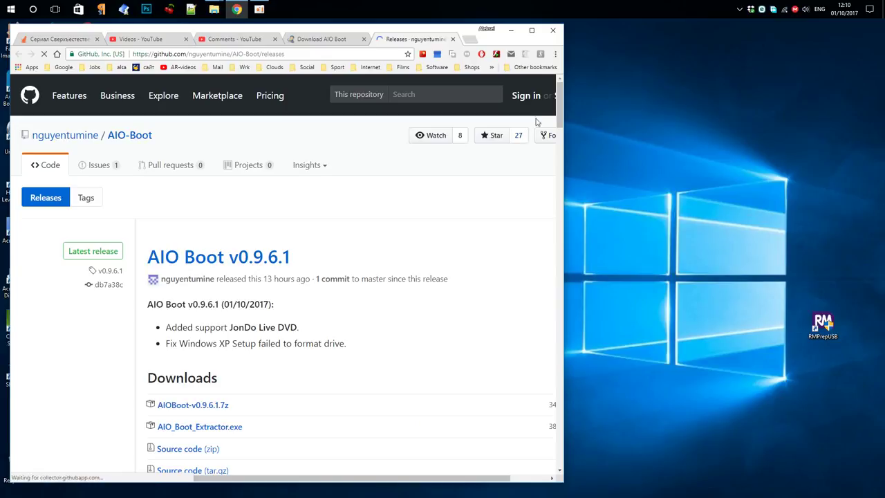
pyautogui.moveTo(558, 101); pyautogui.dragTo(560, 125)
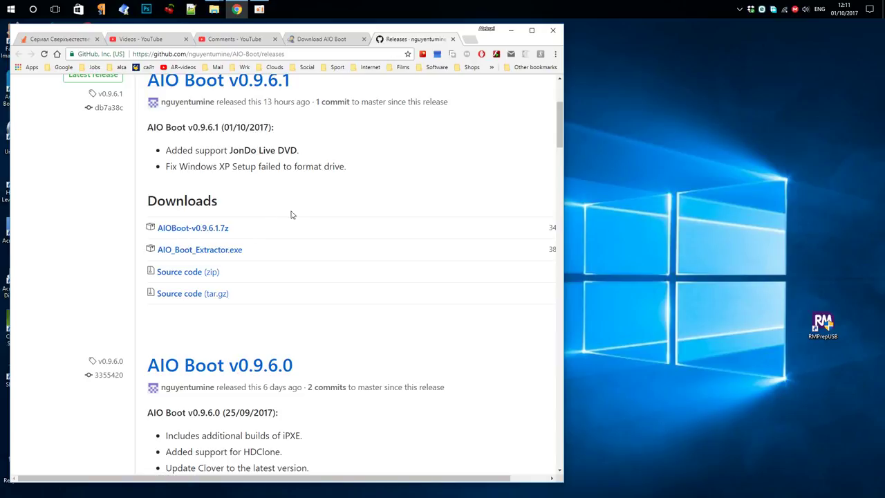
pyautogui.click(512, 32)
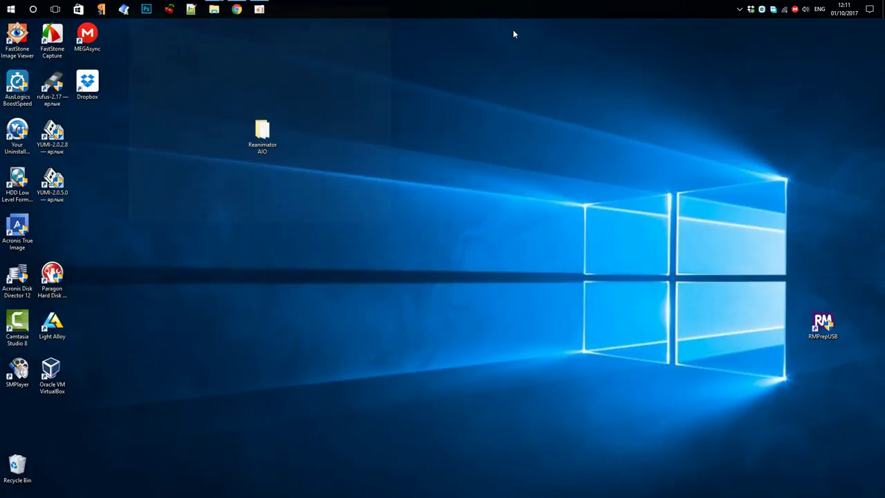
# Step: Launch AIOCreator from the MULTIBOOT (I:) drive and look through its interface language choices without changing the language
pyautogui.doubleClick(261, 138)
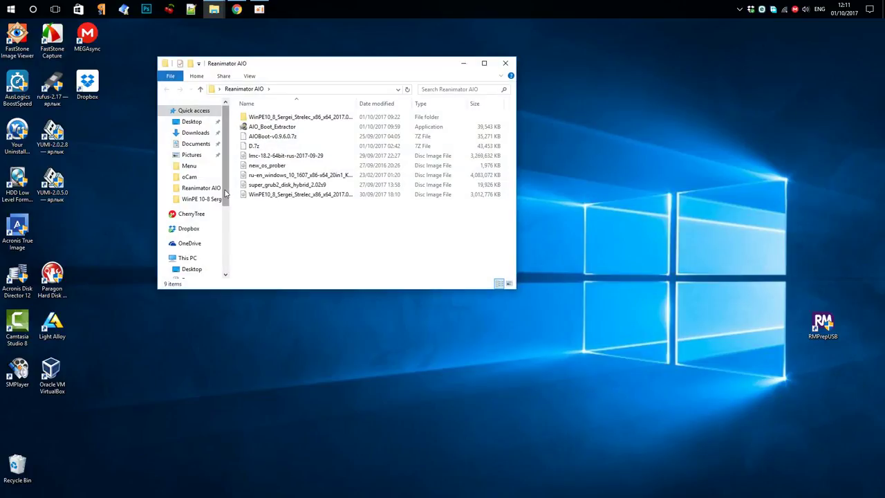
pyautogui.click(225, 245)
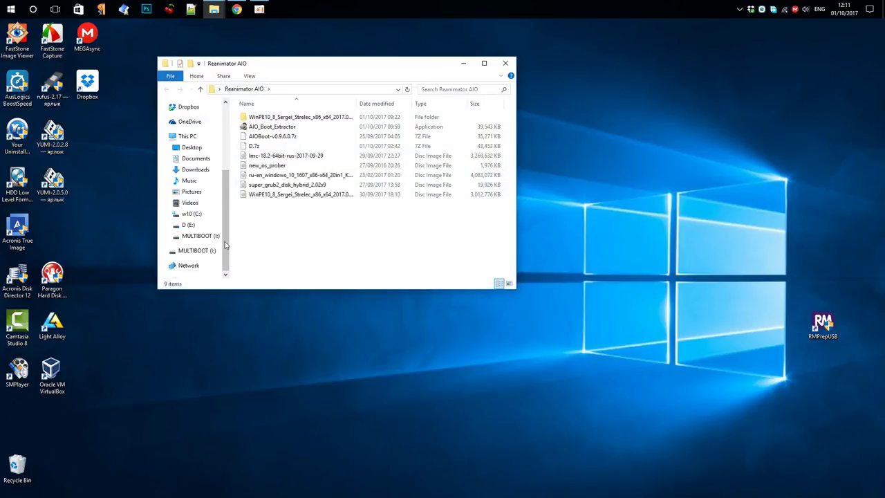
pyautogui.click(199, 235)
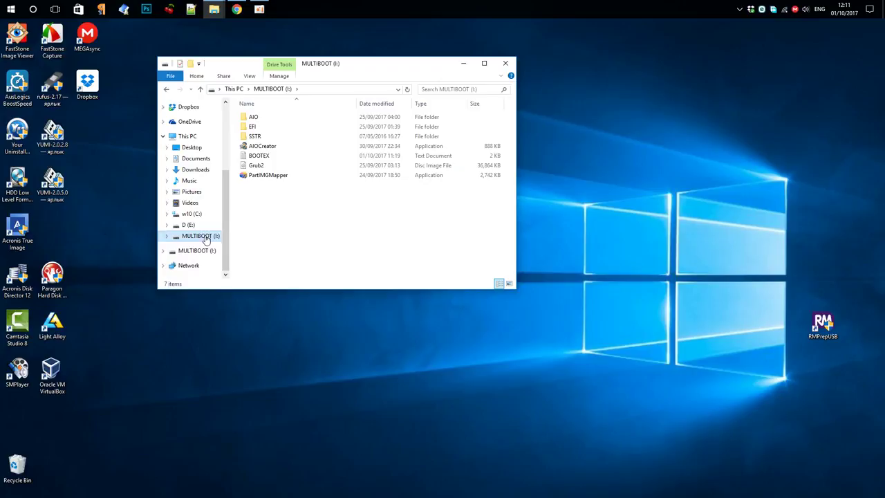
pyautogui.doubleClick(268, 147)
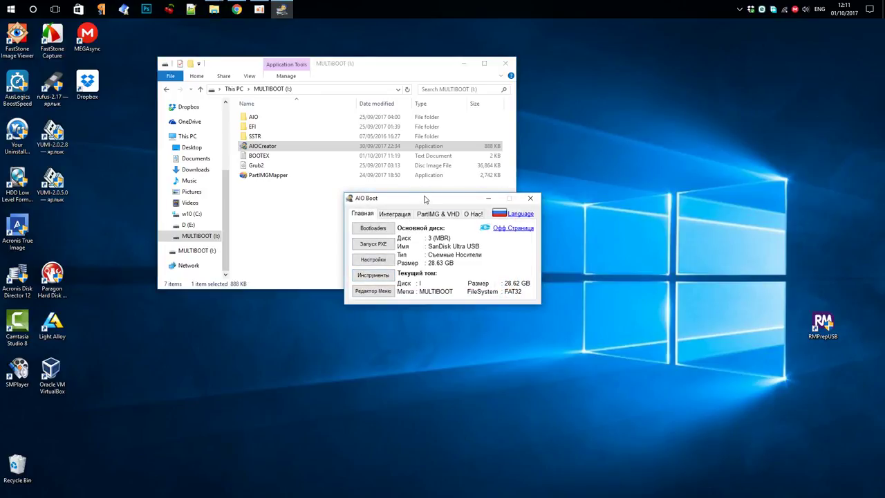
pyautogui.moveTo(425, 199); pyautogui.dragTo(481, 131)
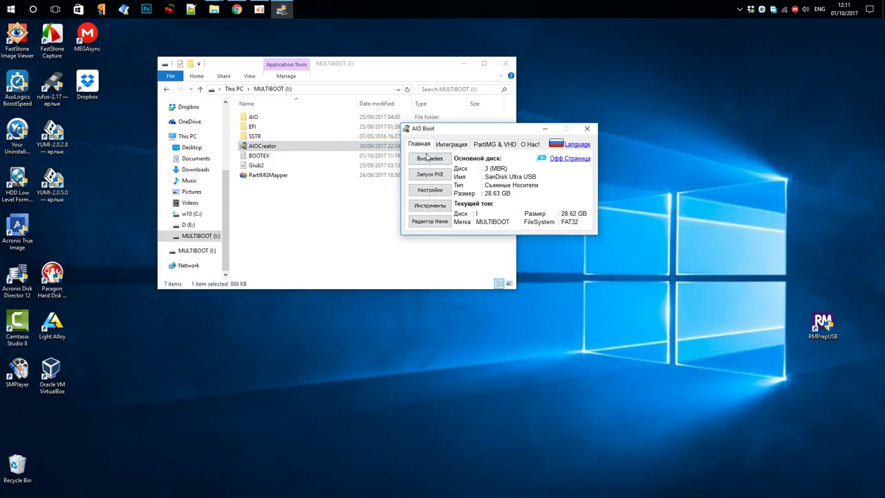
pyautogui.click(577, 145)
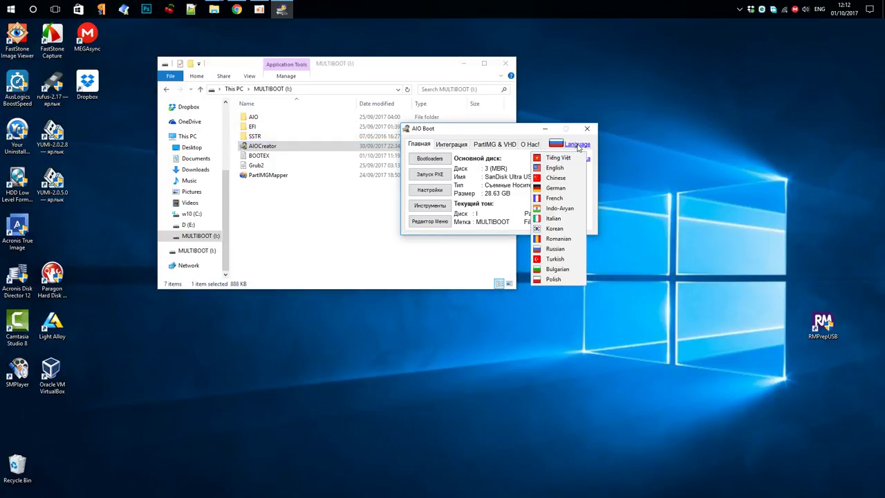
pyautogui.click(515, 134)
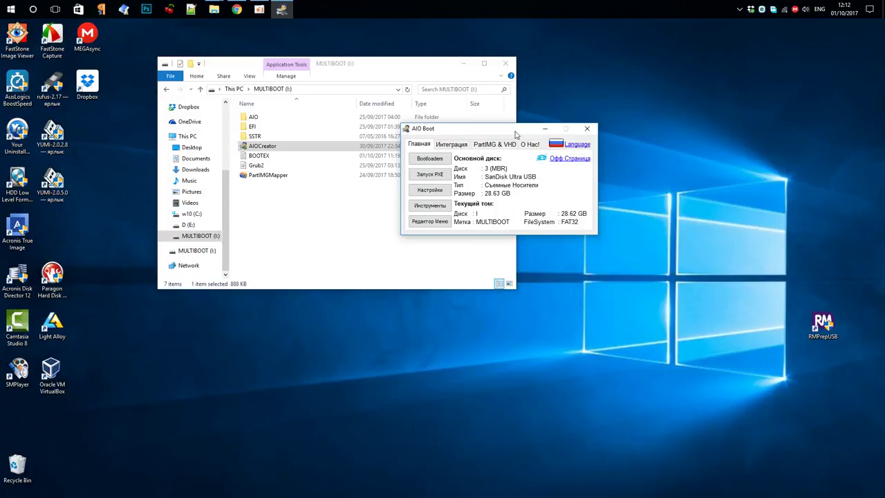
# Step: Examine the USB drive's partitions with the partition management tool in AIO Boot, and close the tool windows
pyautogui.click(431, 206)
pyautogui.click(411, 257)
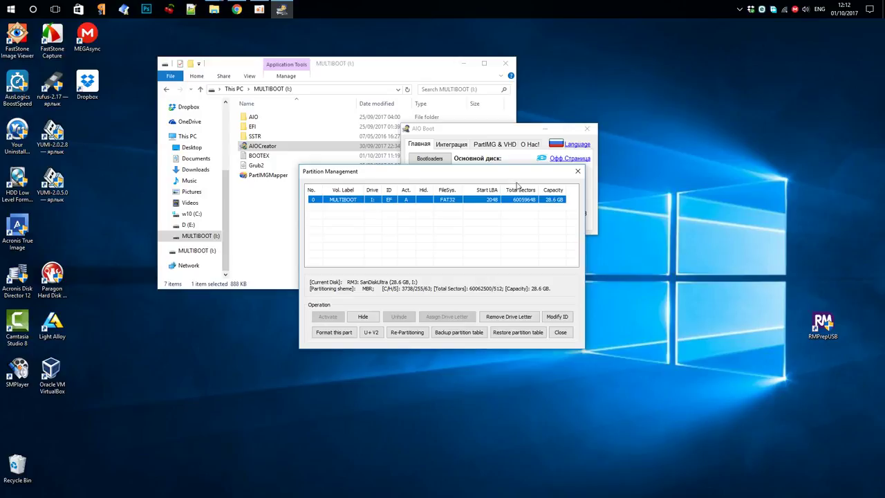
pyautogui.click(578, 173)
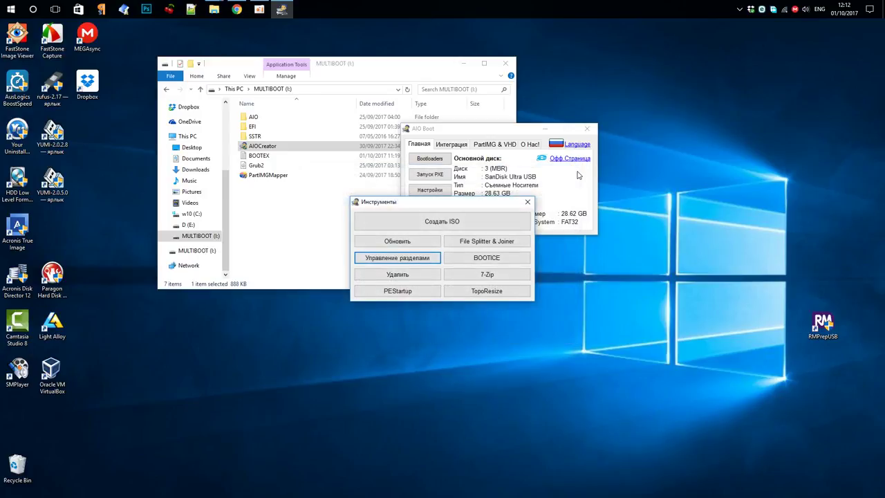
pyautogui.click(528, 203)
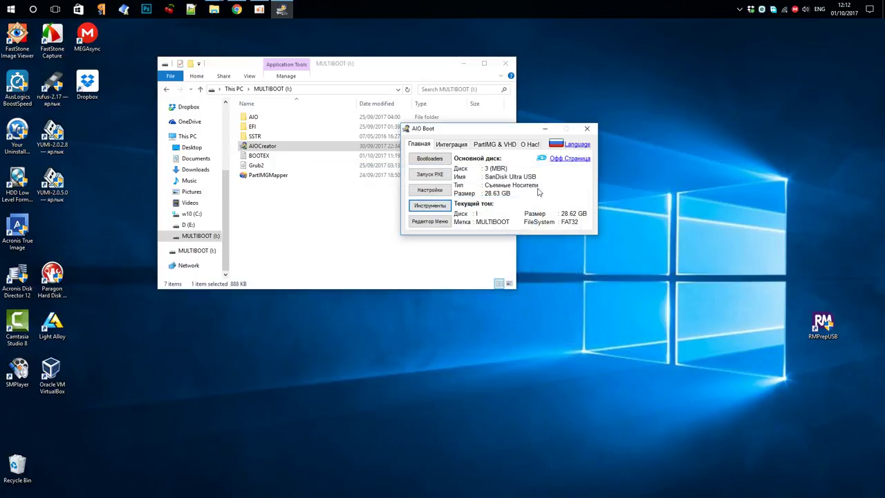
# Step: Close AIO Boot and quick-format the MULTIBOOT (I:) drive as FAT32 with 16-kilobyte allocation units and the volume label MULTIBOOT
pyautogui.click(587, 130)
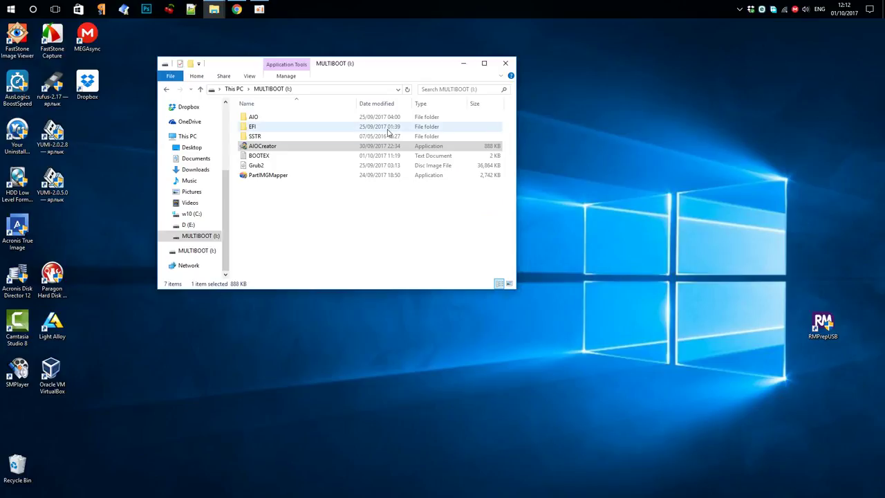
pyautogui.click(239, 89)
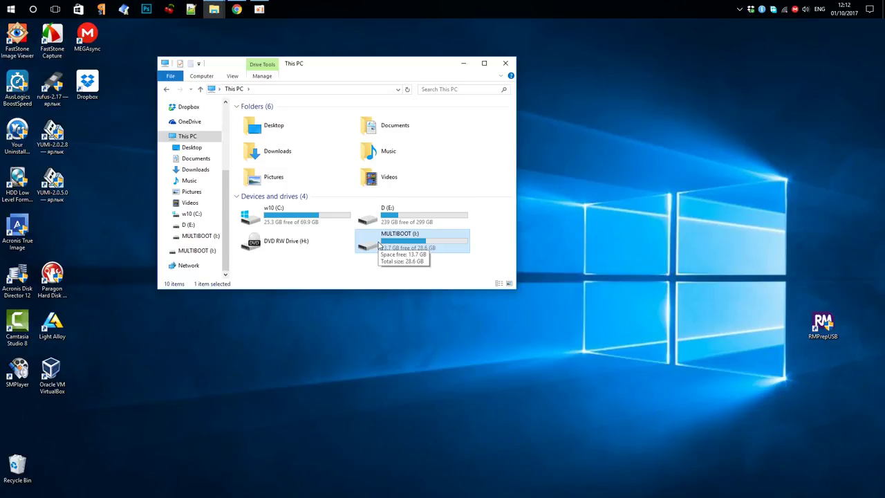
pyautogui.rightClick(378, 244)
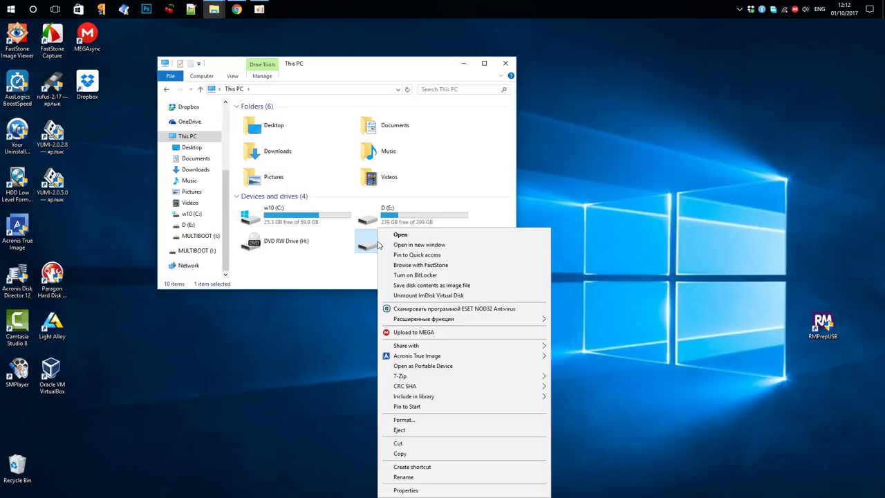
pyautogui.click(409, 419)
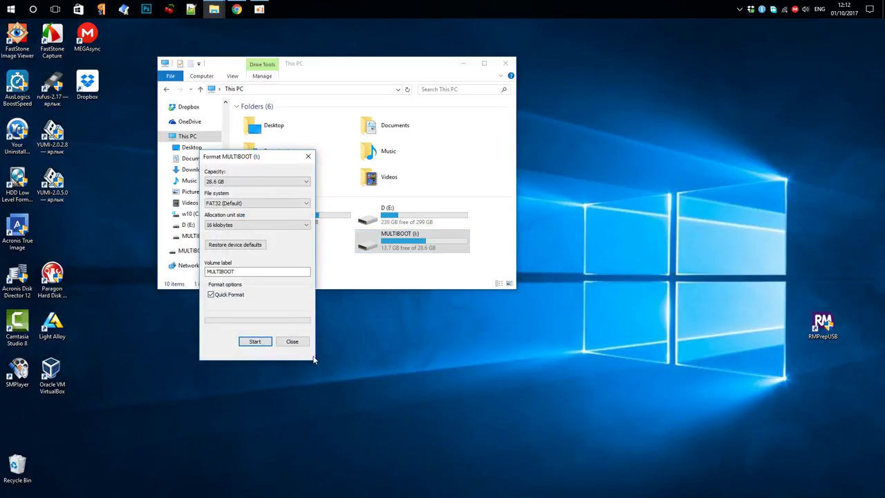
pyautogui.click(268, 340)
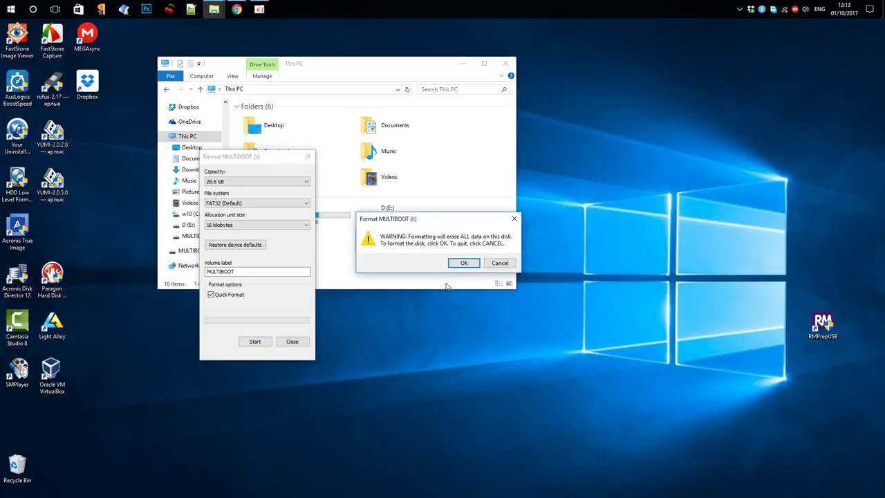
pyautogui.click(465, 264)
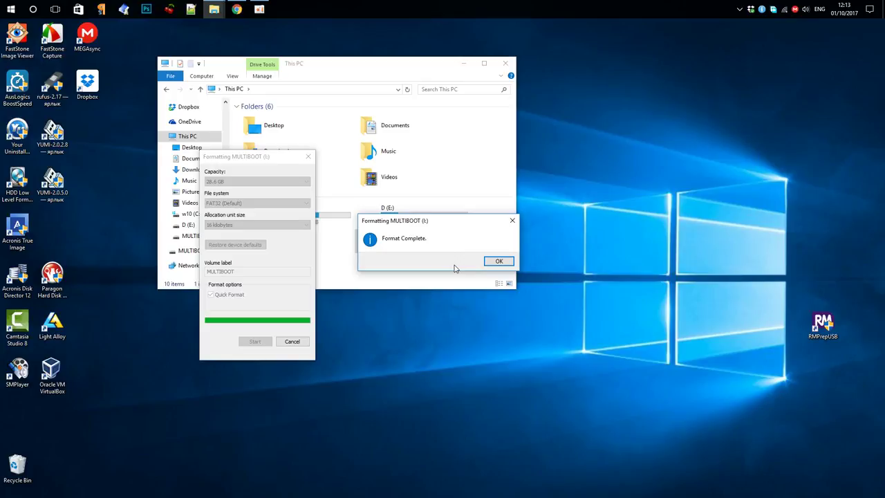
pyautogui.click(500, 263)
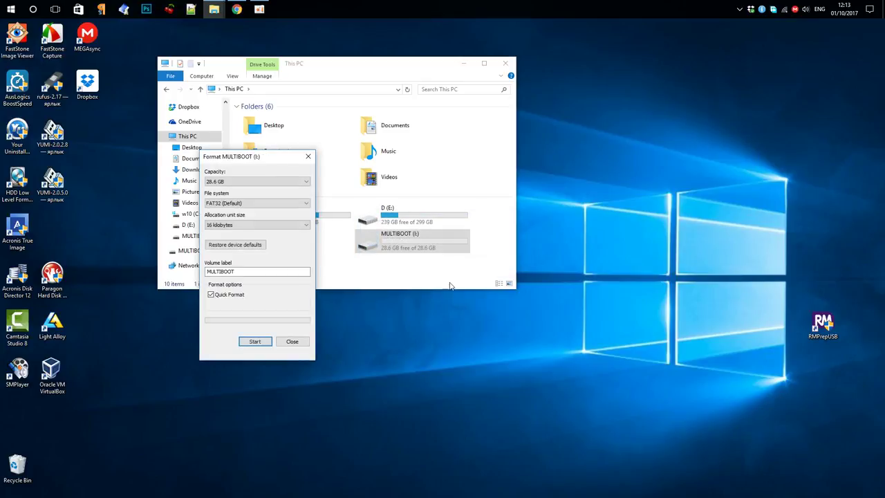
pyautogui.click(301, 343)
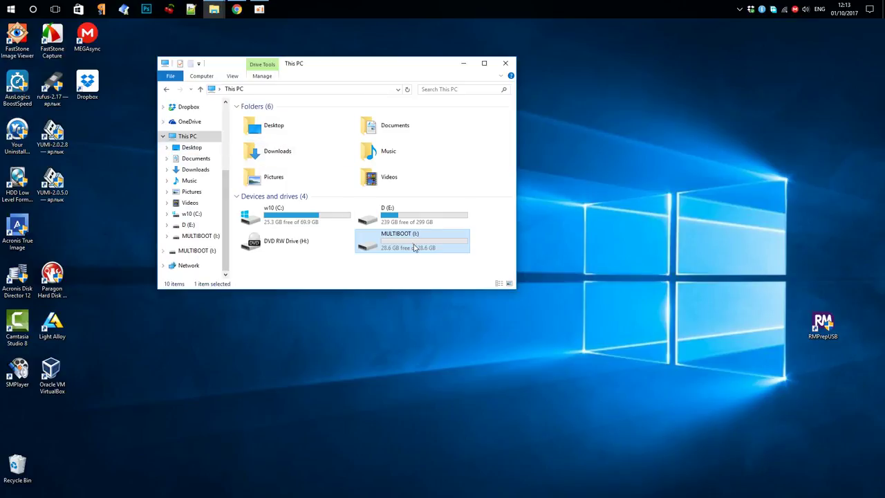
# Step: Open the MULTIBOOT (I:) drive and the desktop's Reanimator AIO folder in separate windows arranged side by side
pyautogui.doubleClick(378, 244)
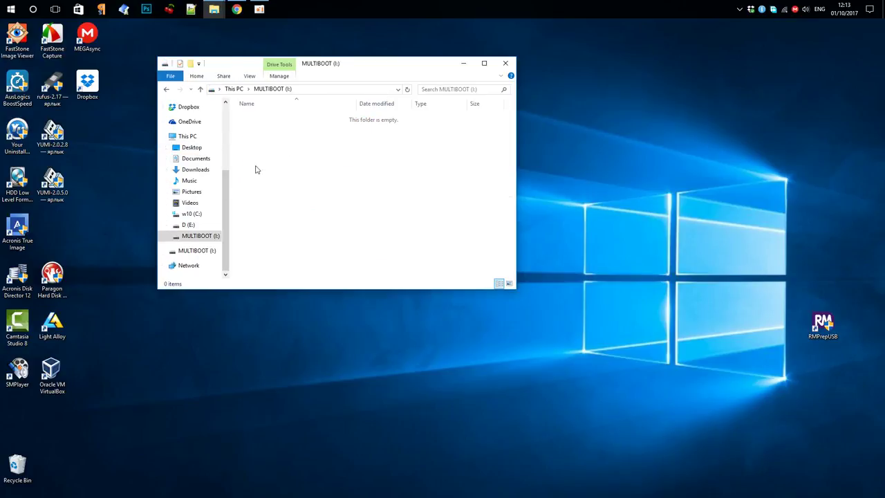
pyautogui.rightClick(194, 148)
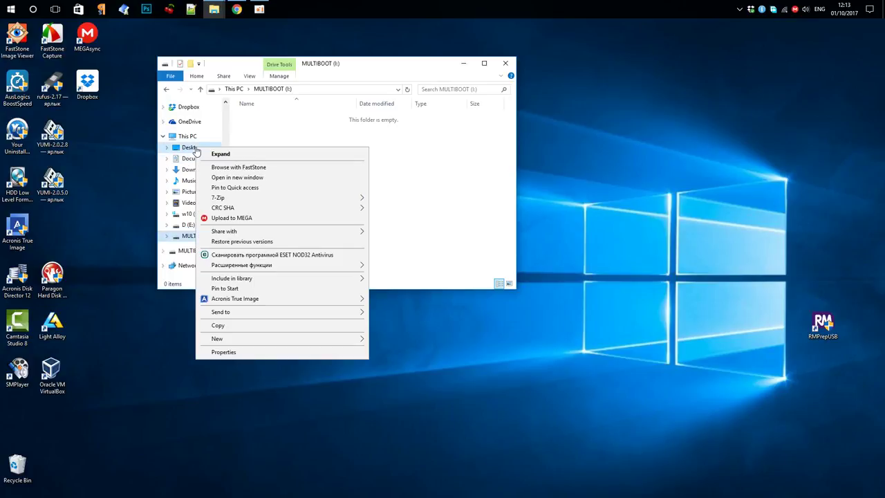
pyautogui.click(236, 177)
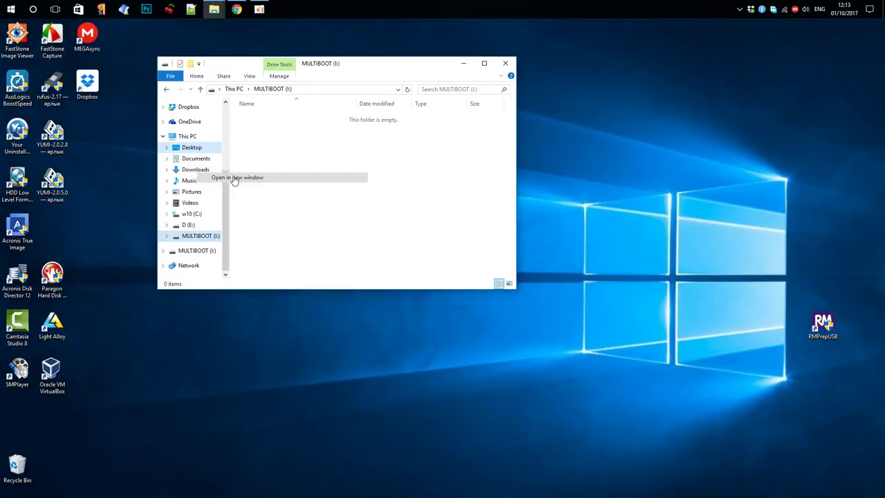
pyautogui.moveTo(387, 75); pyautogui.dragTo(312, 109)
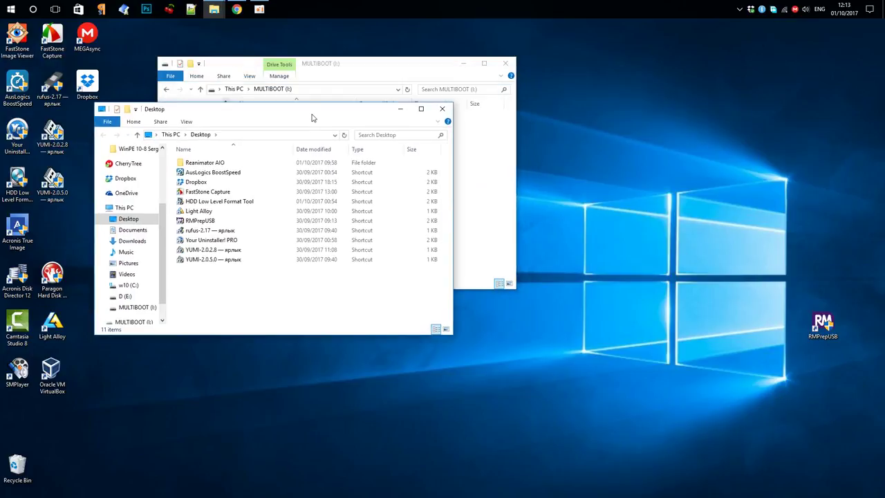
pyautogui.click(212, 165)
pyautogui.doubleClick(212, 164)
pyautogui.moveTo(417, 70); pyautogui.dragTo(734, 101)
pyautogui.moveTo(331, 109); pyautogui.dragTo(330, 79)
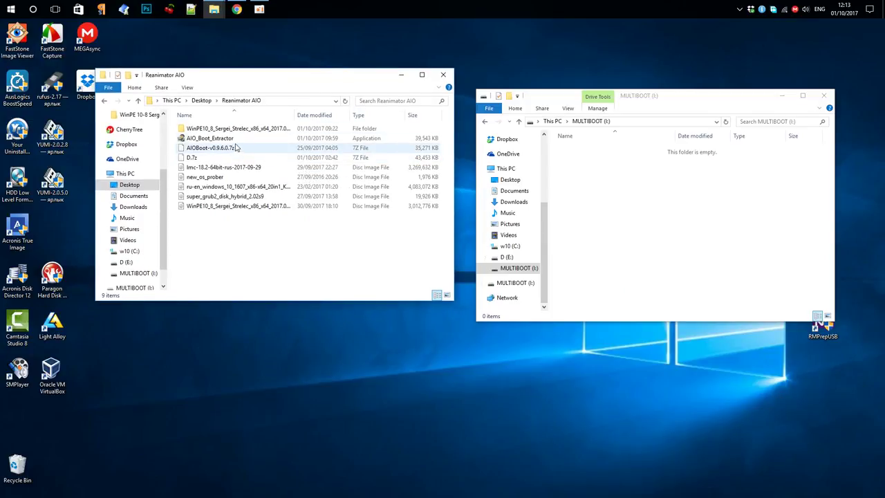
# Step: Copy the AIOBoot-v0.9.6.0.7z archive from the Reanimator AIO folder to the root of the MULTIBOOT (I:) drive
pyautogui.rightClick(221, 150)
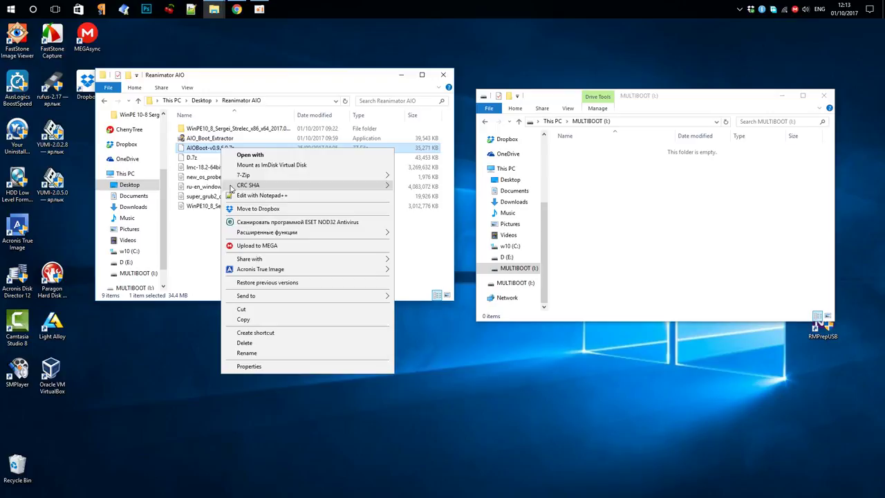
pyautogui.click(255, 319)
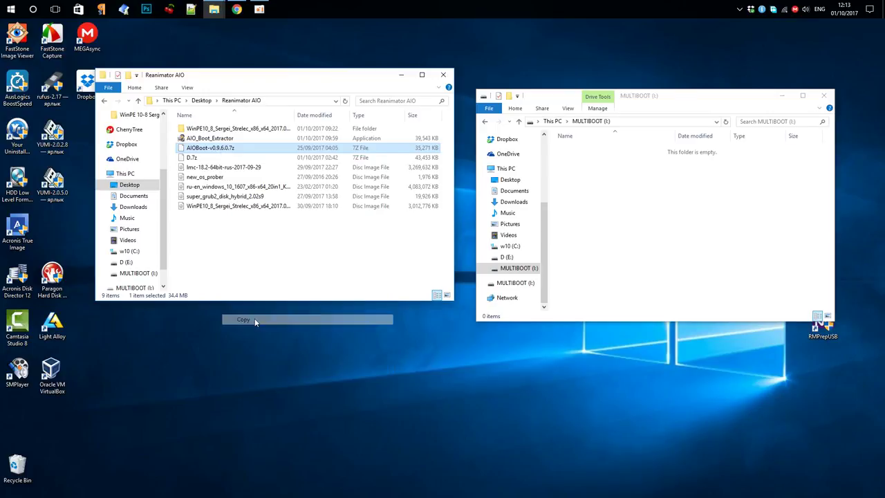
pyautogui.click(649, 187)
pyautogui.rightClick(649, 187)
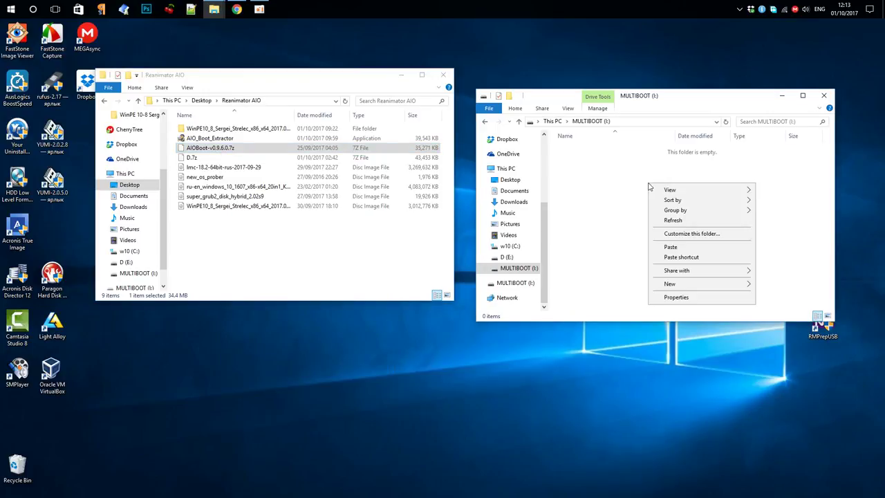
pyautogui.click(669, 247)
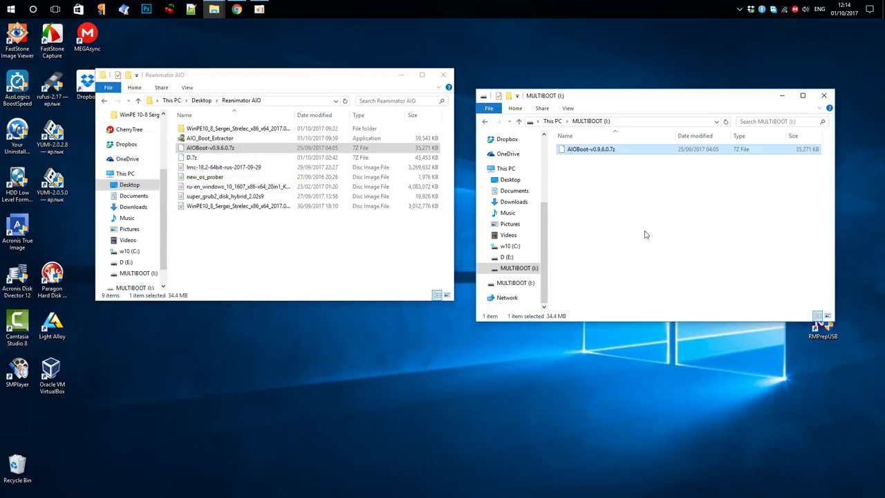
# Step: Extract AIOBoot-v0.9.6.0.7z with 7-Zip into an AIOBoot-v0.9.6.0 folder on the I: drive, keeping full pathnames
pyautogui.rightClick(597, 151)
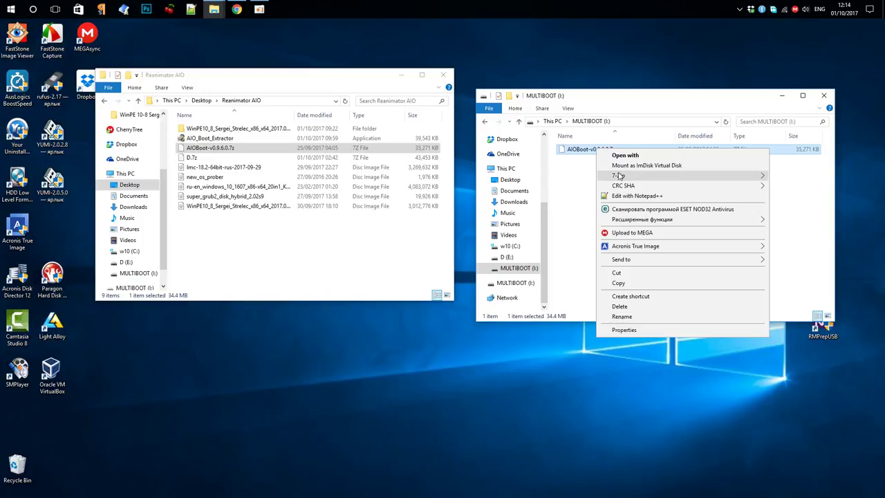
pyautogui.moveTo(619, 176)
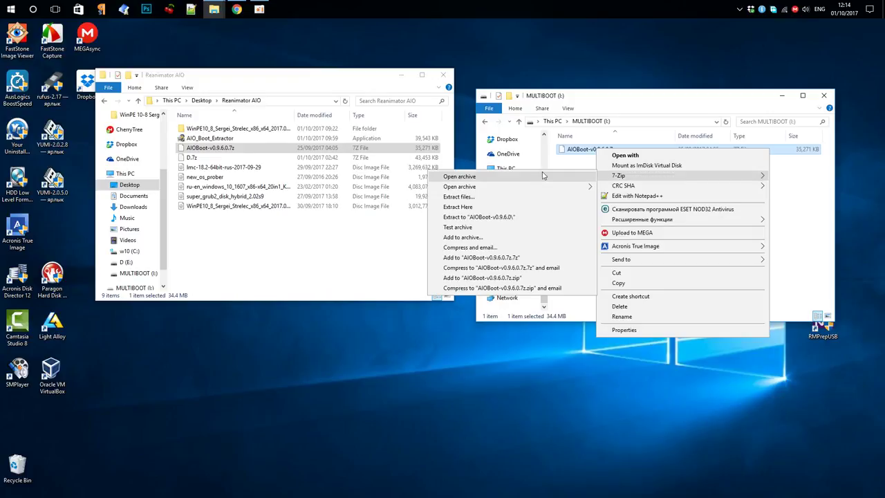
pyautogui.click(474, 200)
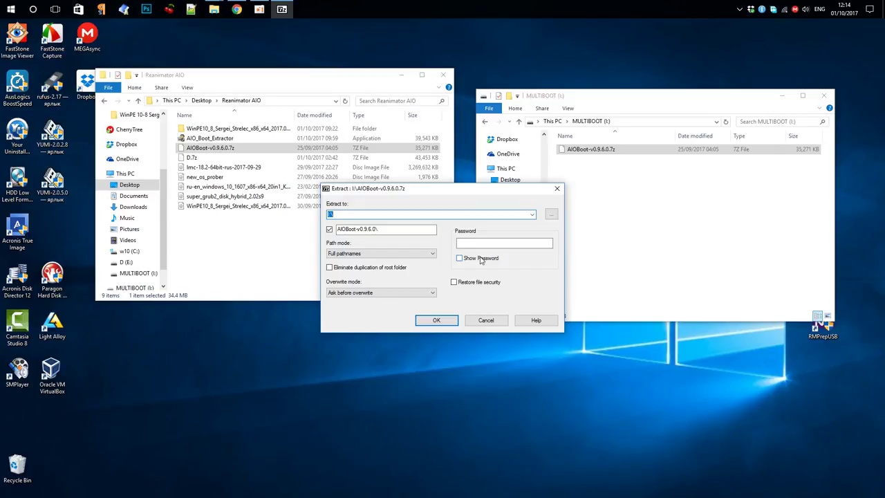
pyautogui.click(443, 325)
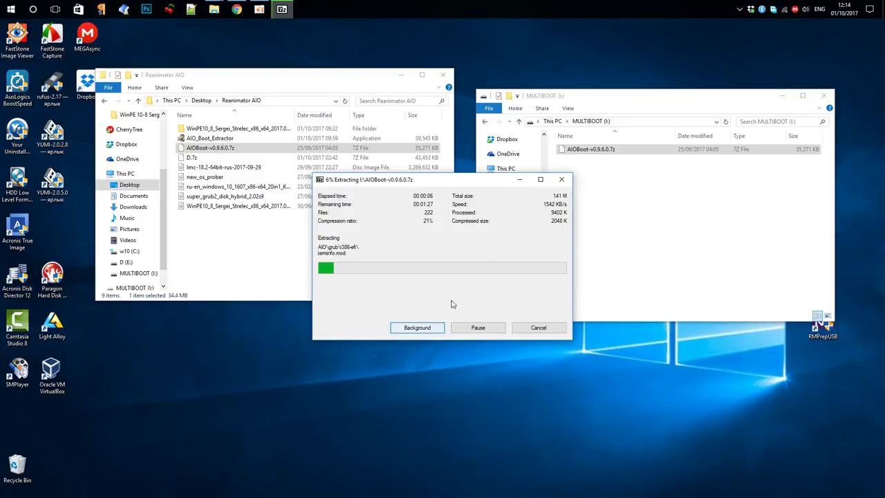
pyautogui.moveTo(498, 182); pyautogui.dragTo(648, 328)
pyautogui.moveTo(635, 106); pyautogui.dragTo(629, 63)
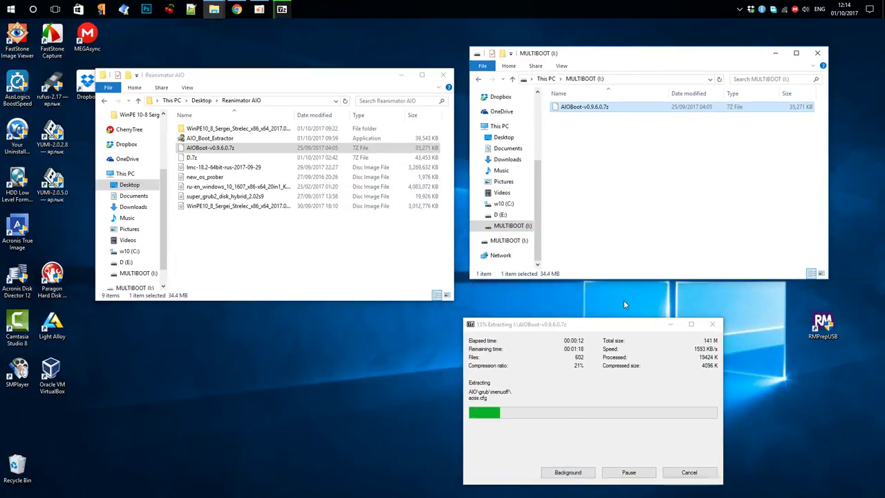
pyautogui.moveTo(623, 327); pyautogui.dragTo(627, 298)
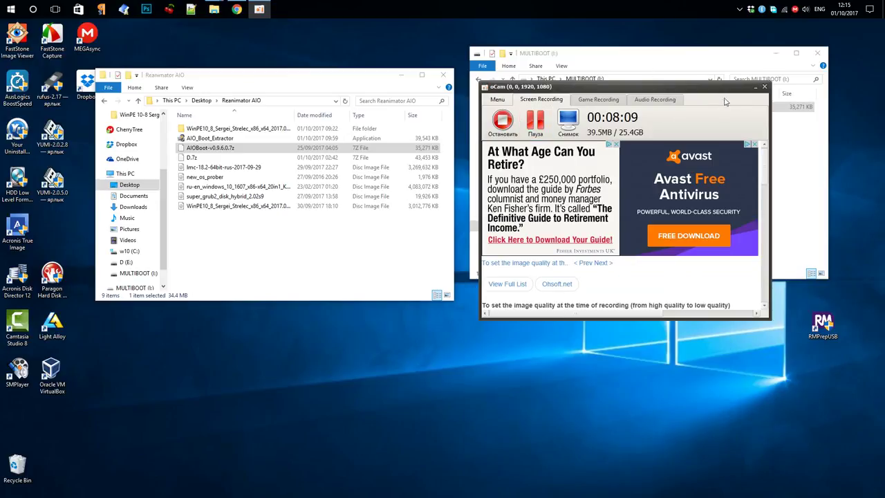
pyautogui.click(755, 87)
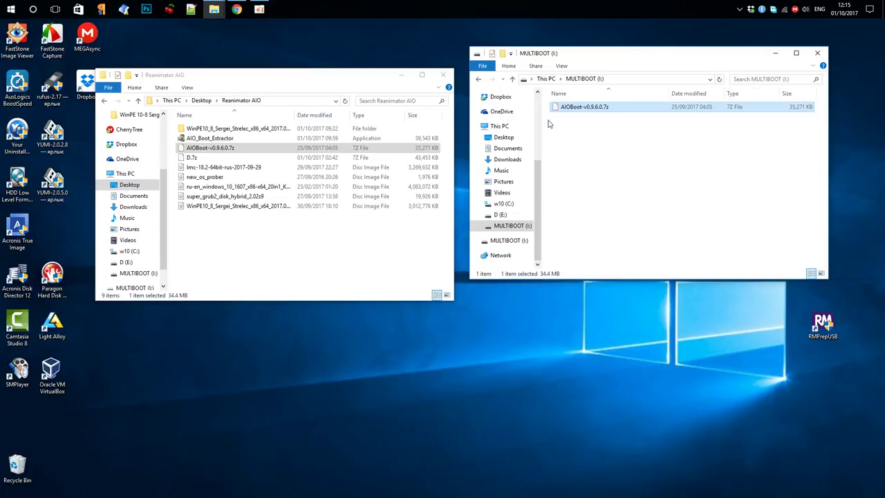
# Step: Reopen the MULTIBOOT (I:) drive and permanently delete the AIOBoot-v0.9.6.0.7z archive from it
pyautogui.click(512, 78)
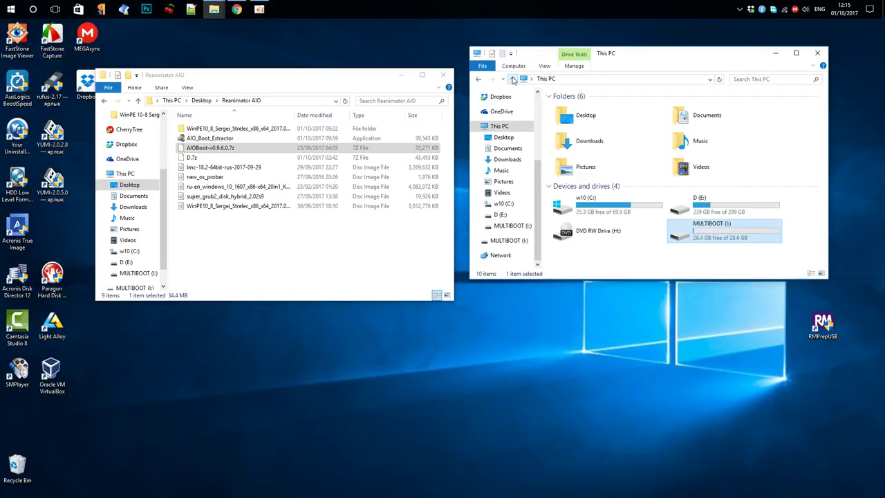
pyautogui.doubleClick(678, 232)
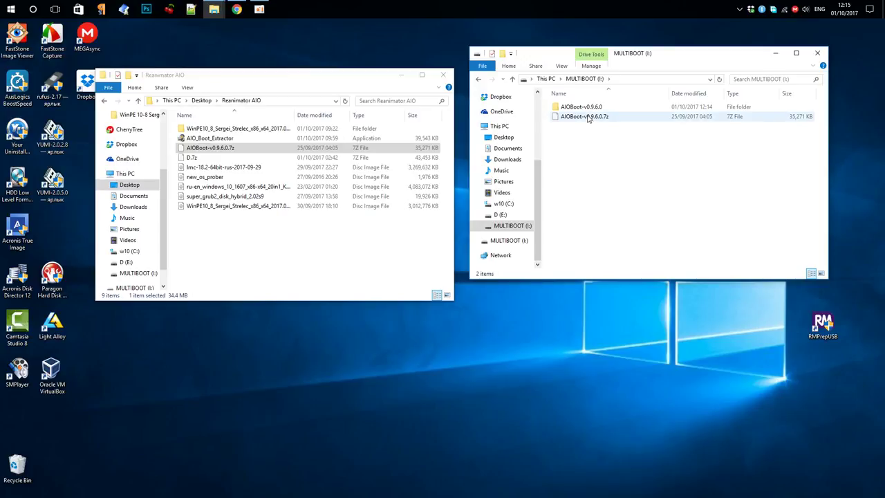
pyautogui.rightClick(588, 117)
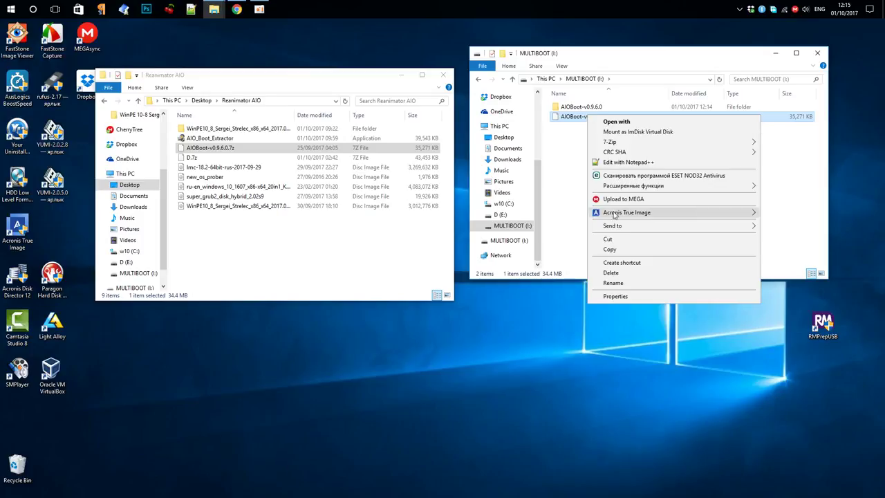
pyautogui.click(612, 274)
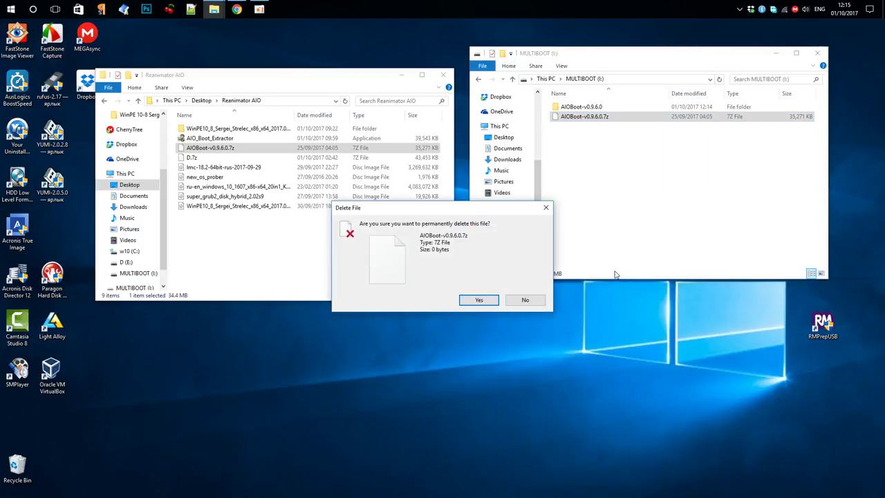
pyautogui.click(480, 300)
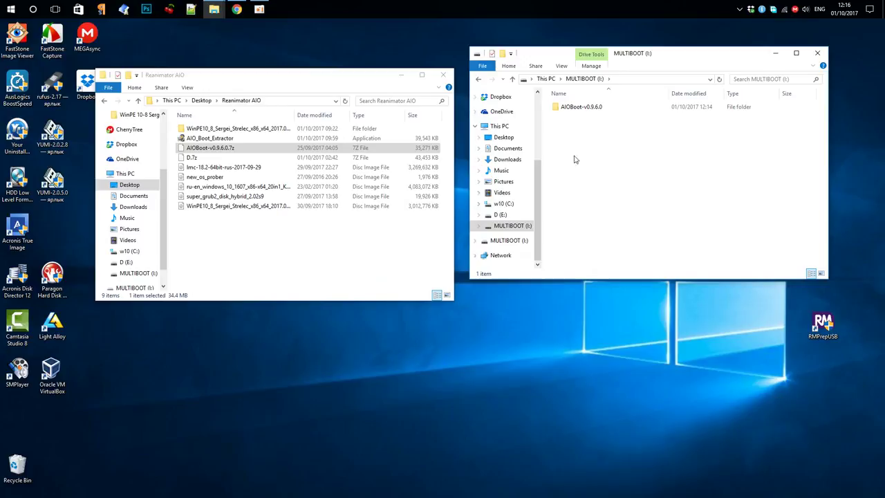
# Step: Move AIO, EFI, AIOCreator, Grub2 and PartIMGMapper from the AIOBoot-v0.9.6.0 folder to the root of the MULTIBOOT (I:) drive
pyautogui.doubleClick(582, 110)
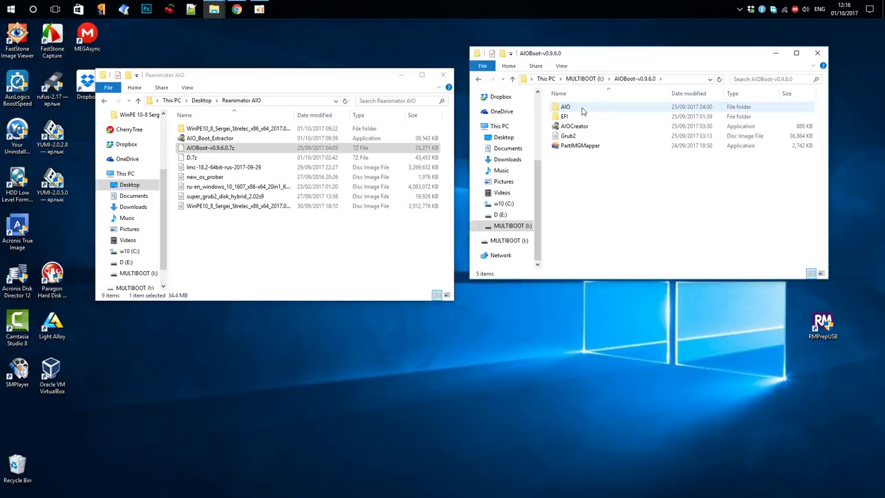
pyautogui.moveTo(575, 168); pyautogui.dragTo(555, 102)
pyautogui.rightClick(567, 119)
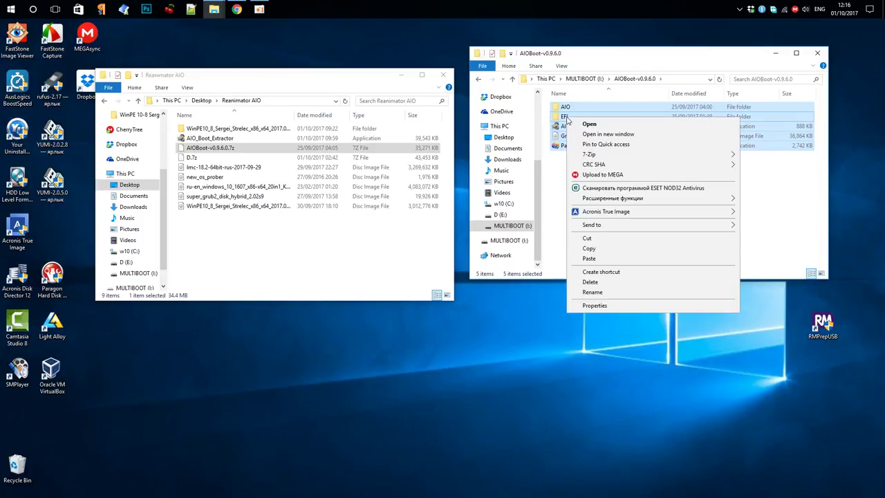
pyautogui.click(587, 238)
pyautogui.click(513, 80)
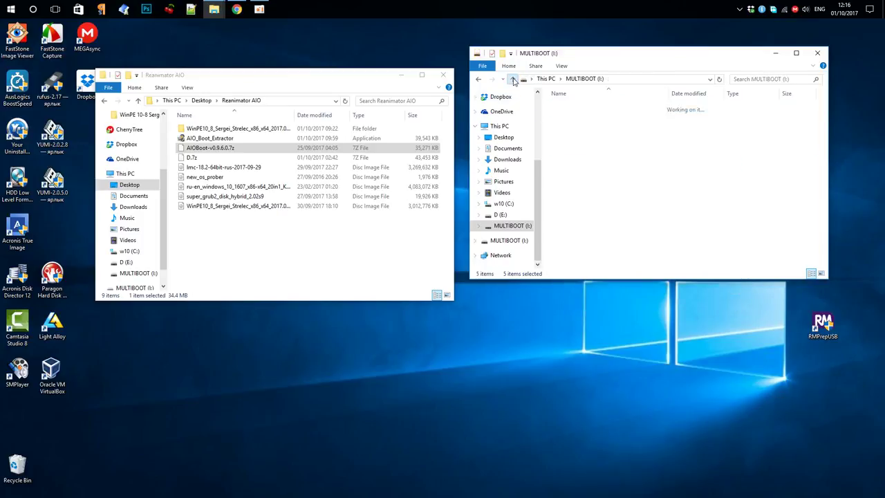
pyautogui.rightClick(577, 132)
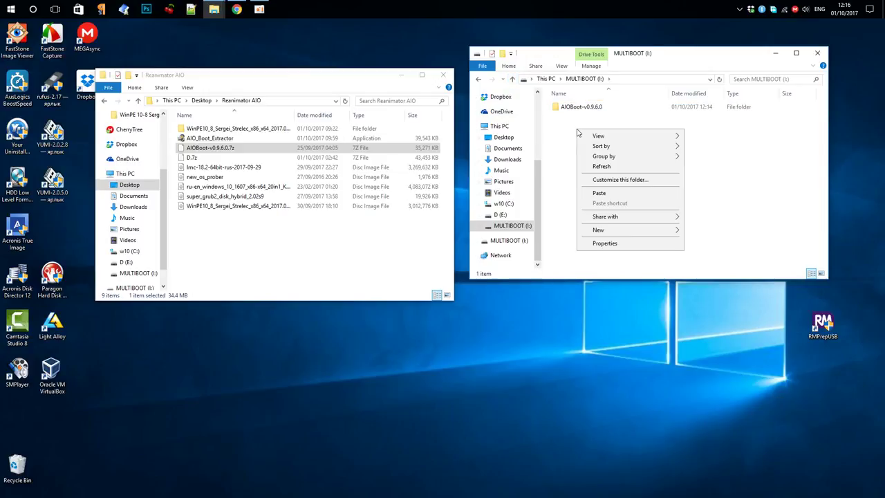
pyautogui.click(600, 194)
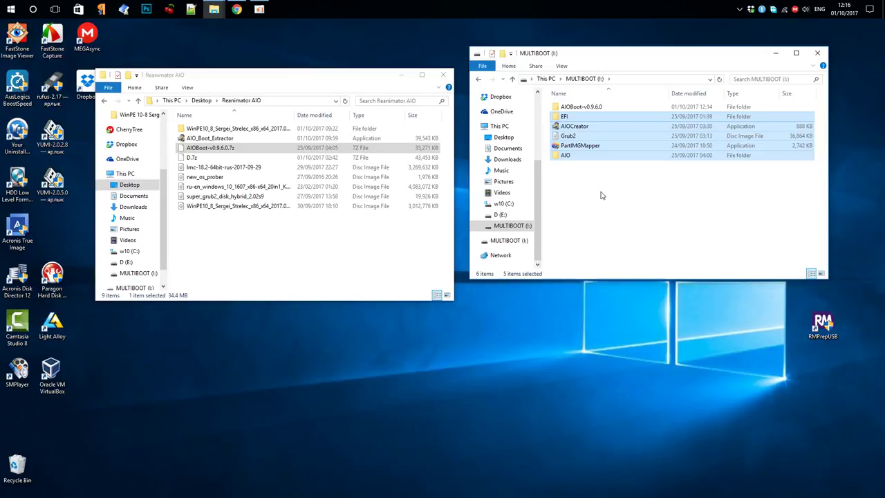
# Step: Permanently delete the emptied AIOBoot-v0.9.6.0 folder from the MULTIBOOT (I:) drive and minimize the Reanimator AIO window
pyautogui.click(578, 109)
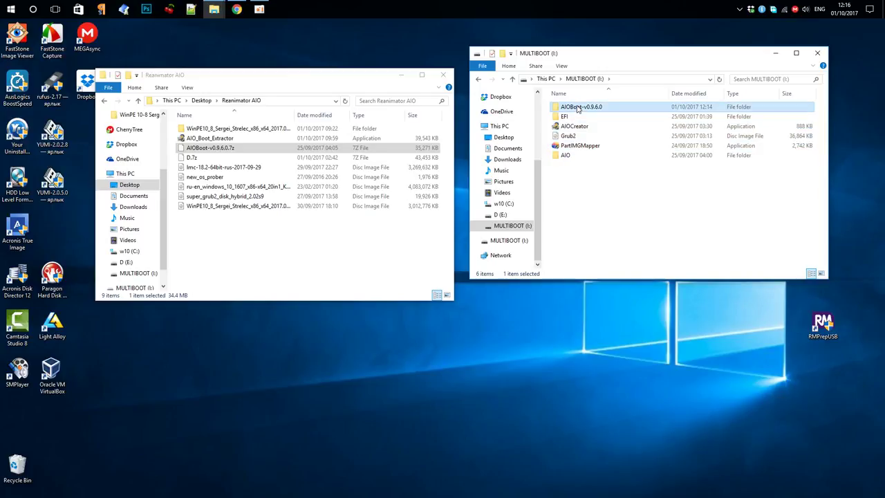
pyautogui.rightClick(577, 108)
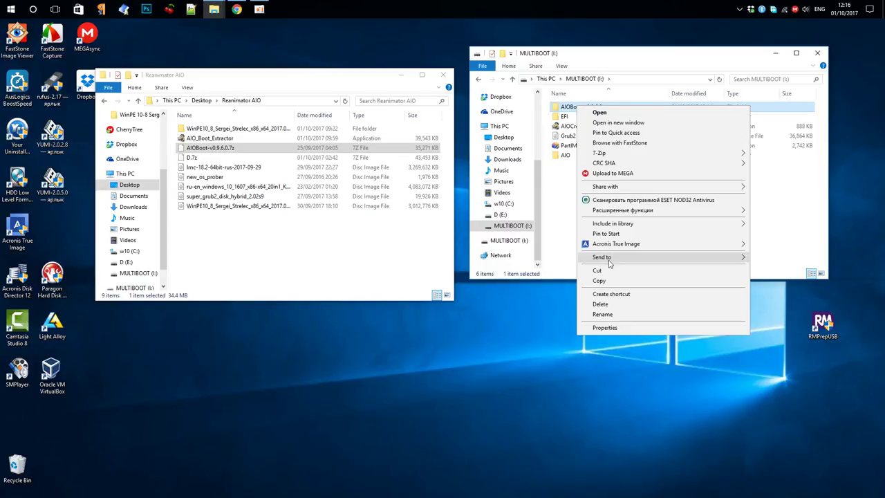
pyautogui.click(607, 304)
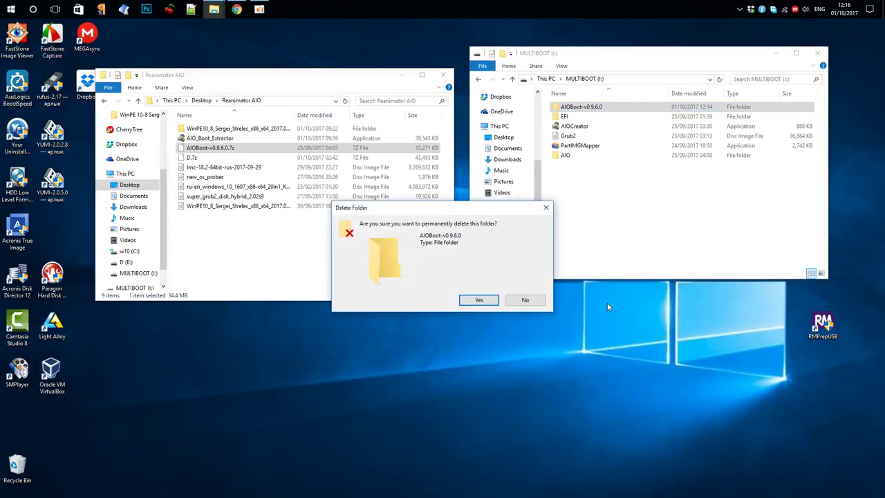
pyautogui.click(482, 300)
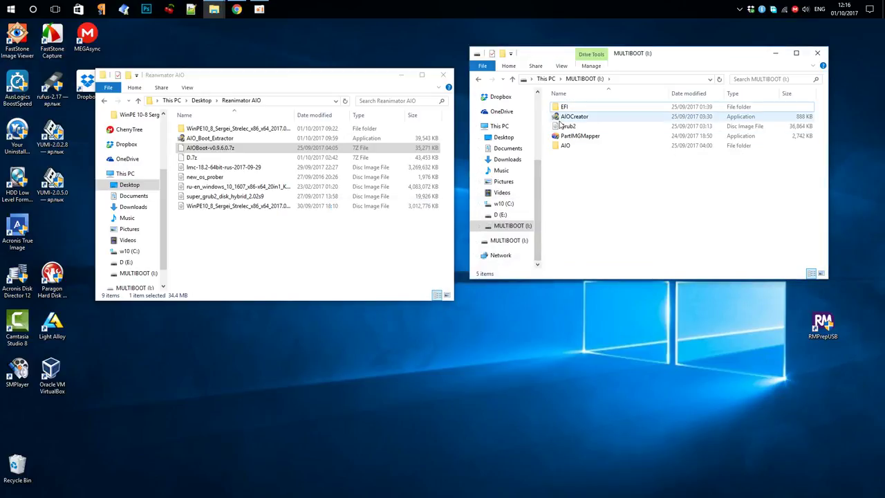
pyautogui.click(401, 75)
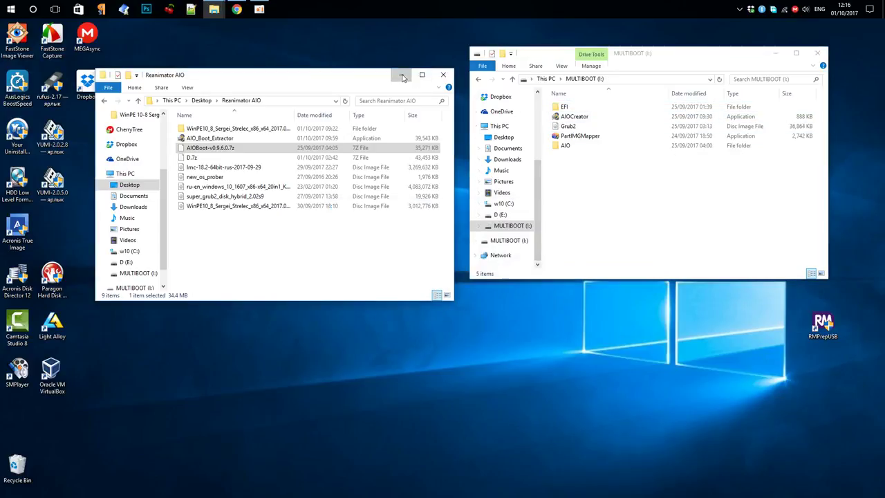
pyautogui.click(558, 118)
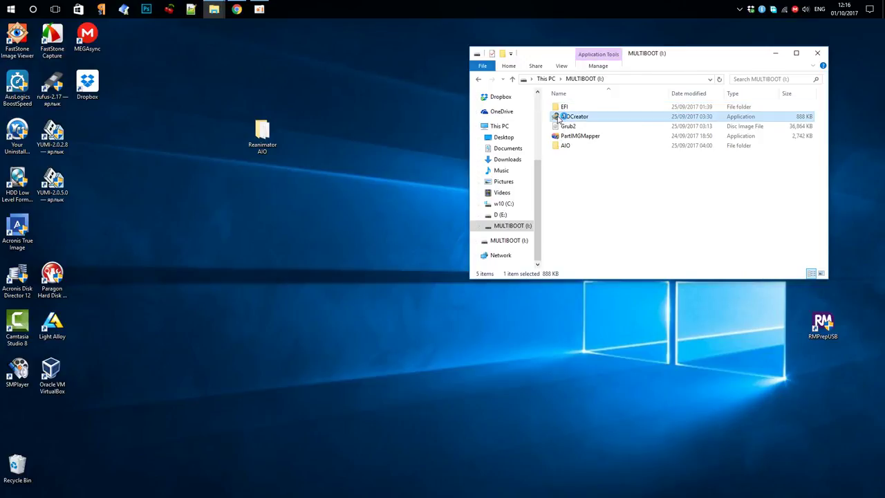
pyautogui.doubleClick(558, 119)
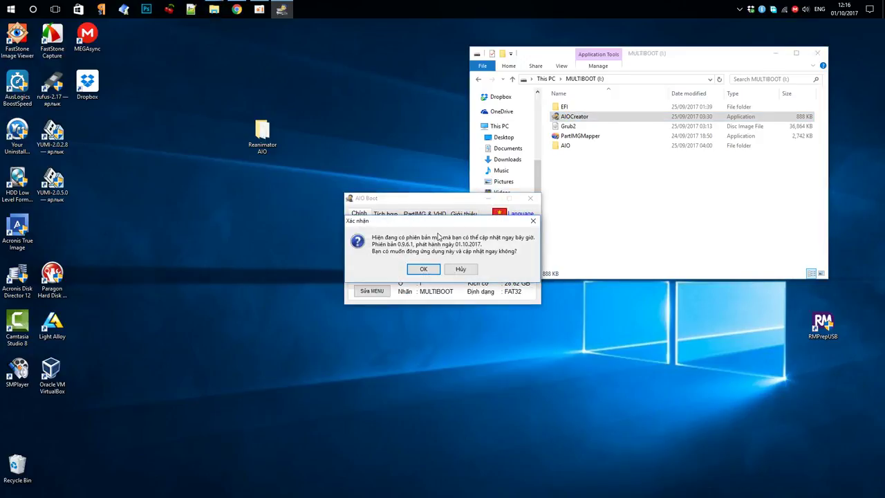
pyautogui.moveTo(474, 225); pyautogui.dragTo(380, 112)
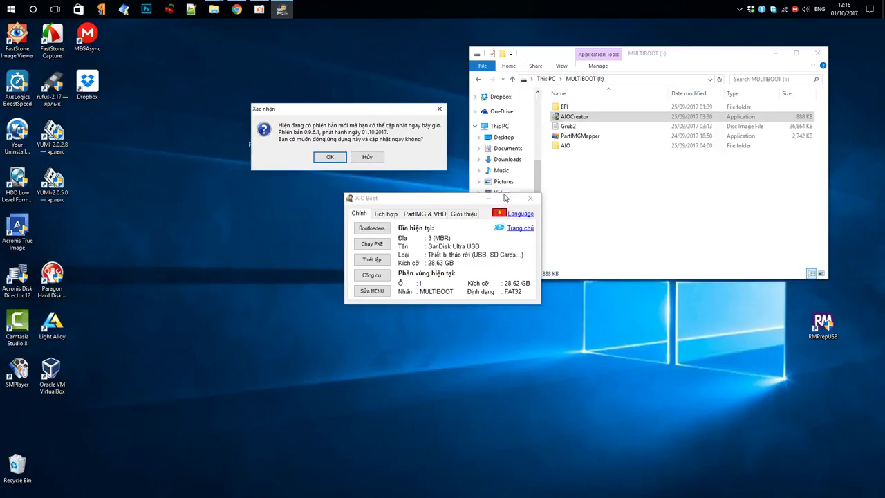
pyautogui.click(439, 109)
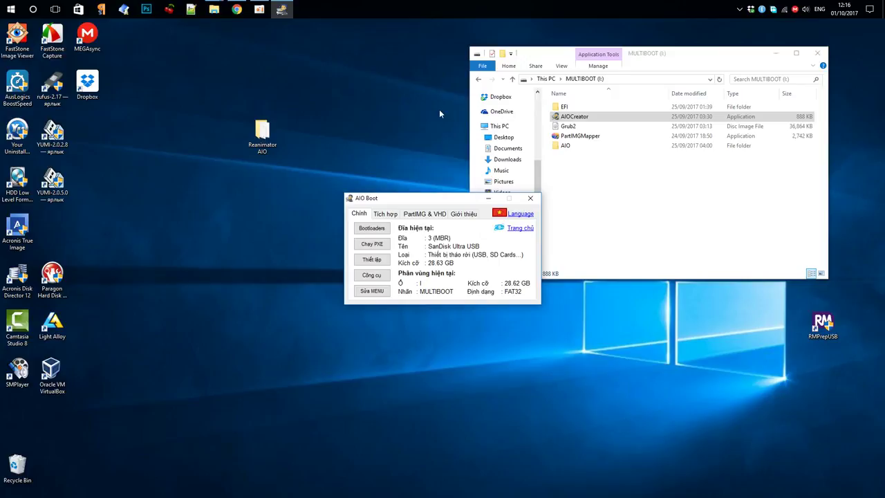
pyautogui.click(522, 216)
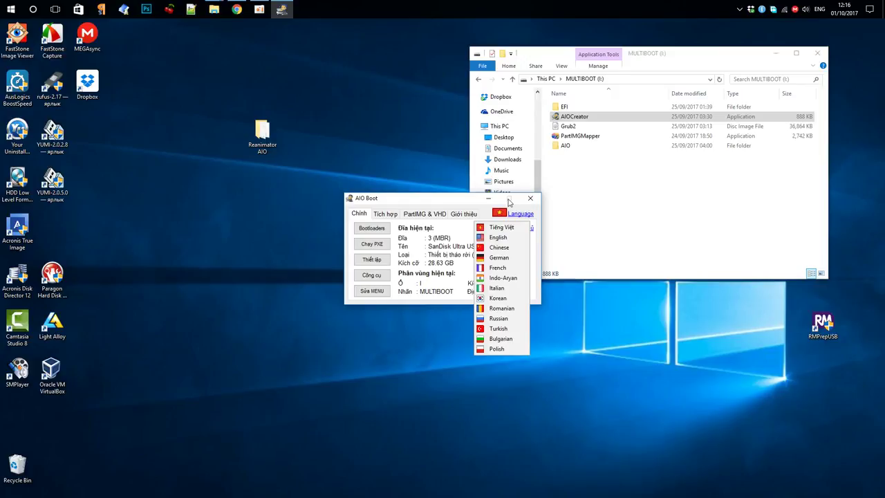
pyautogui.click(467, 200)
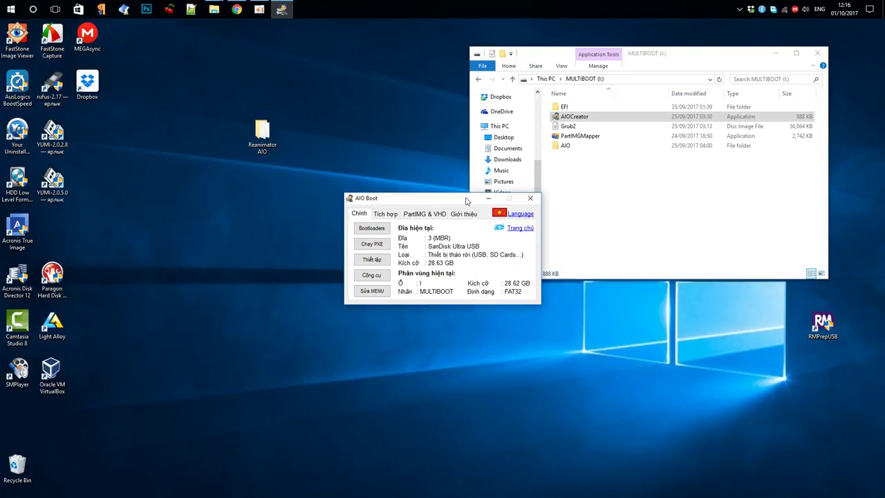
pyautogui.click(530, 199)
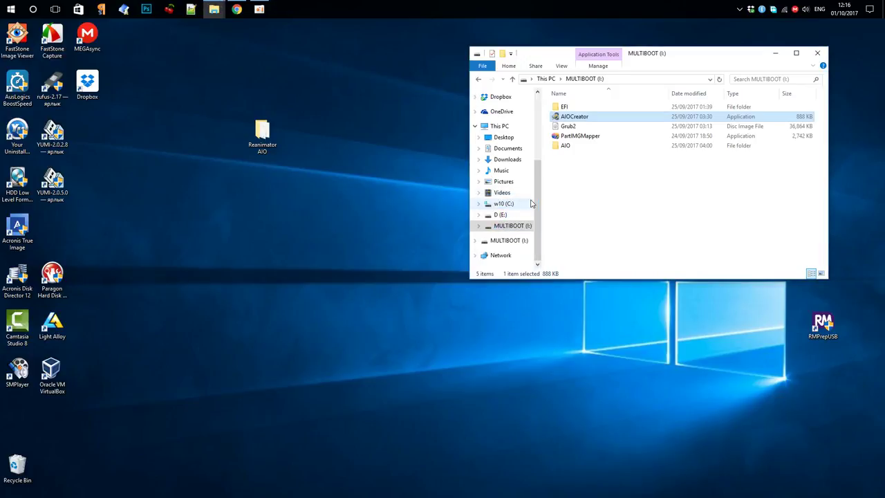
# Step: Launch AIOCreator from the MULTIBOOT (I:) drive, accept the update to version 0.9.6.1 and set the interface language to Russian
pyautogui.doubleClick(558, 118)
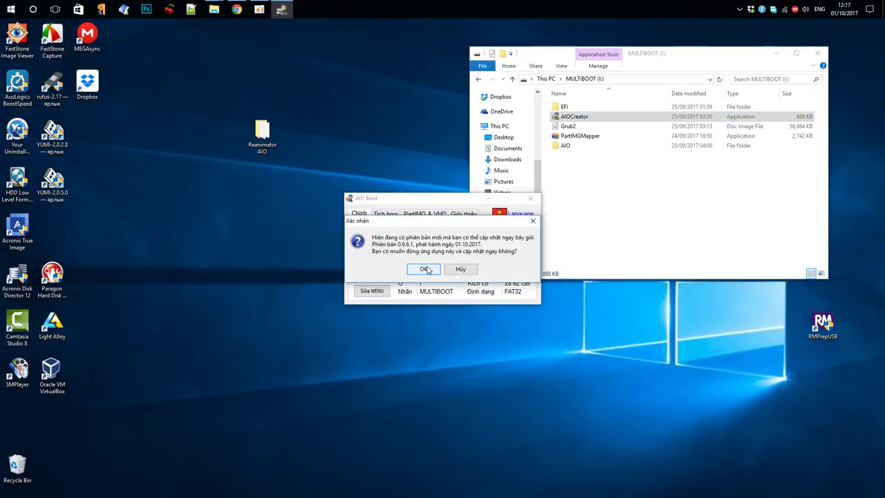
pyautogui.click(429, 269)
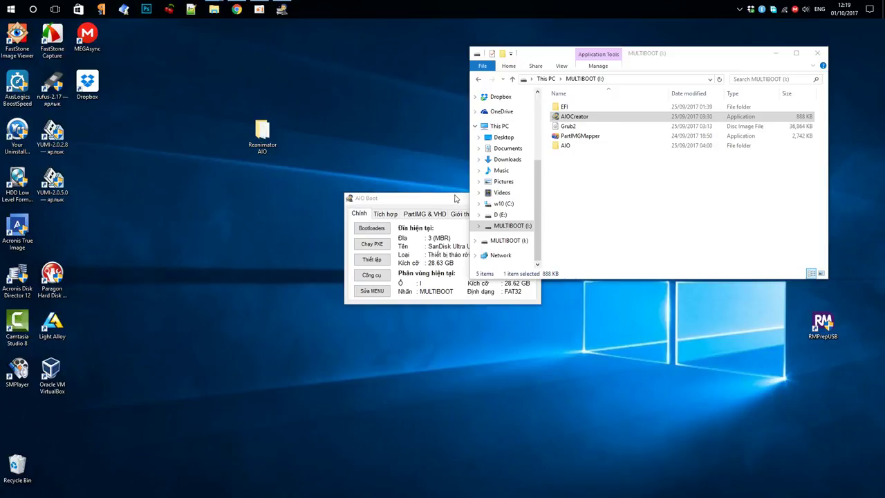
pyautogui.moveTo(450, 199); pyautogui.dragTo(361, 96)
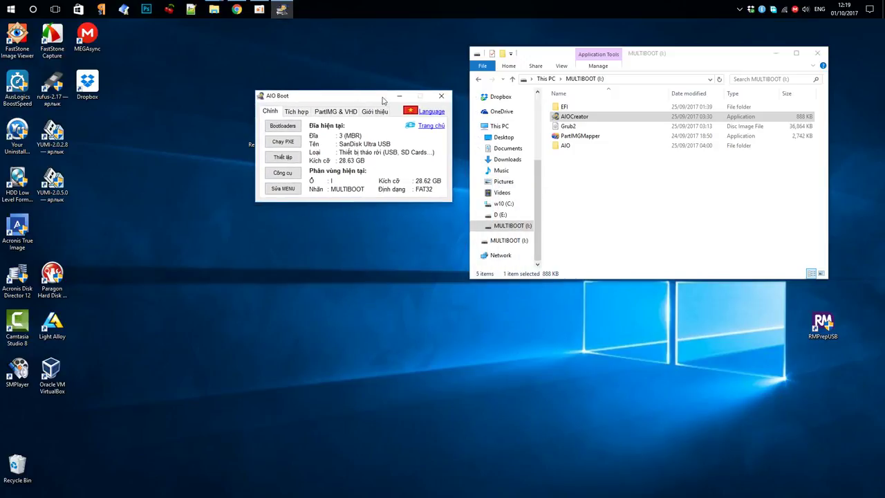
pyautogui.click(430, 116)
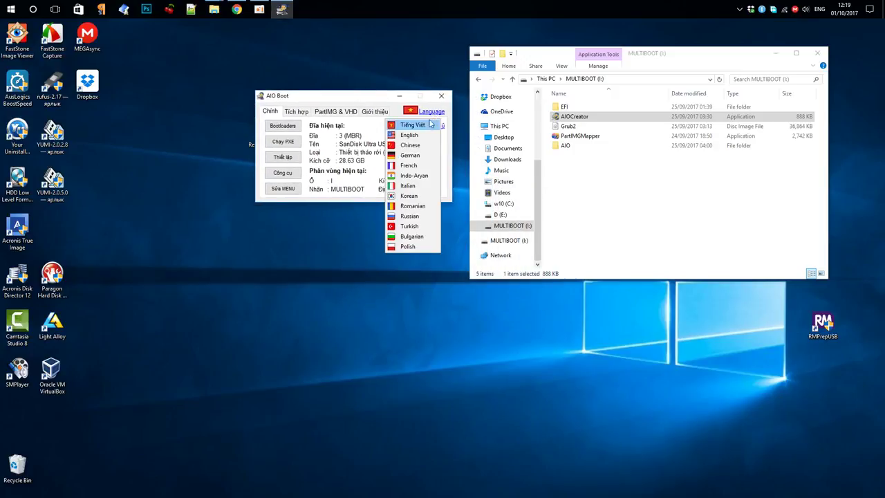
pyautogui.click(416, 217)
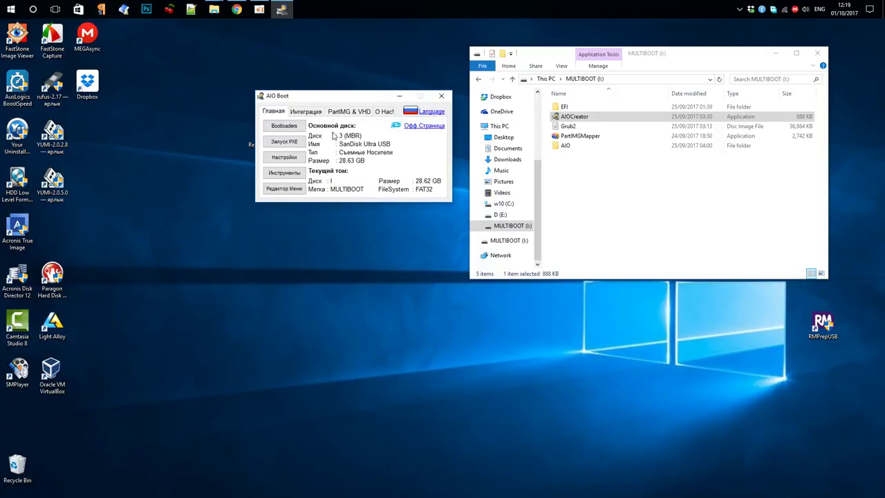
# Step: Examine the MULTIBOOT partition's ID and active flag in AIO Boot's partition management tool, and exit AIO Boot
pyautogui.click(291, 175)
pyautogui.click(390, 258)
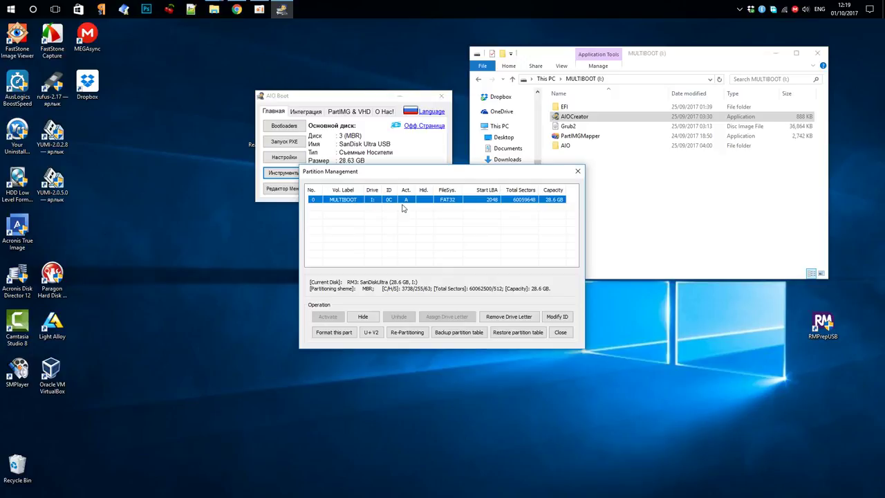
pyautogui.moveTo(475, 179); pyautogui.dragTo(349, 228)
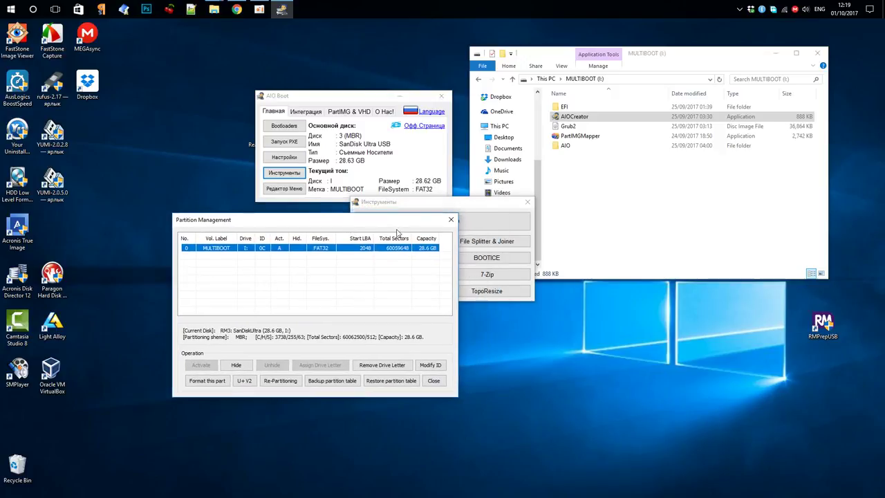
pyautogui.click(451, 219)
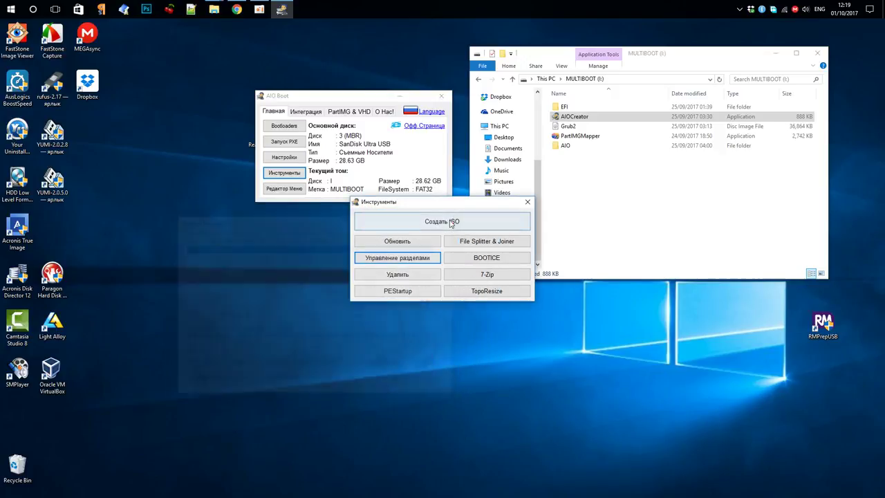
pyautogui.click(527, 202)
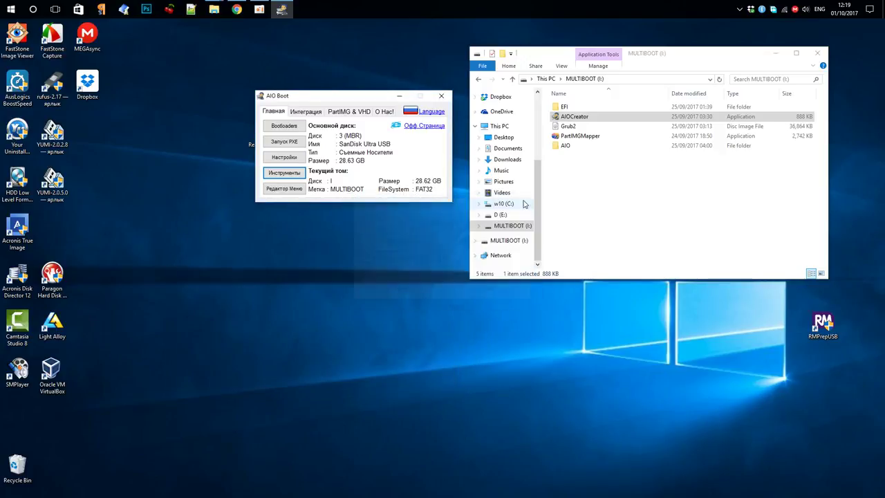
pyautogui.click(441, 95)
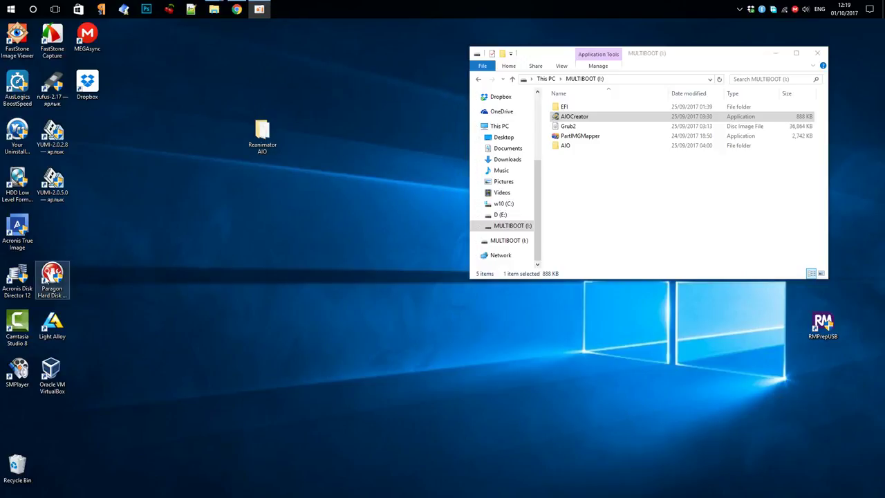
# Step: Switch to Paragon Hard Disk Manager and open the partition ID change dialog for the MULTIBOOT (I:) partition
pyautogui.click(48, 279)
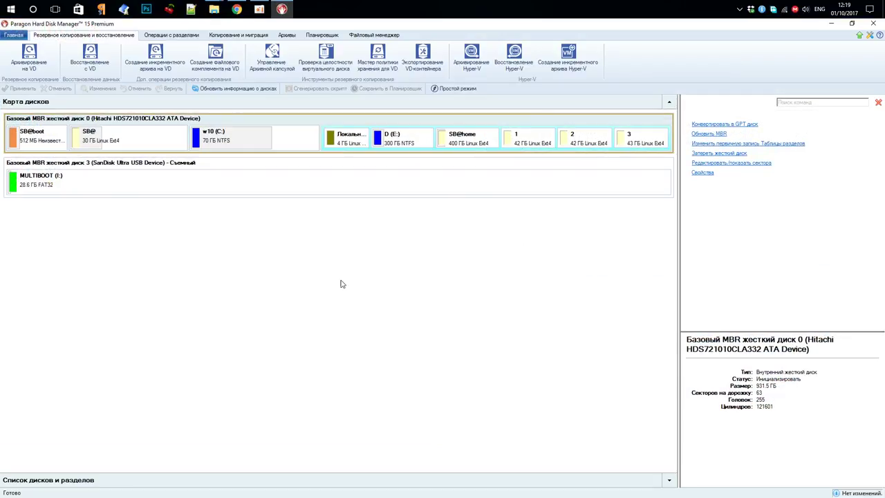
pyautogui.click(185, 183)
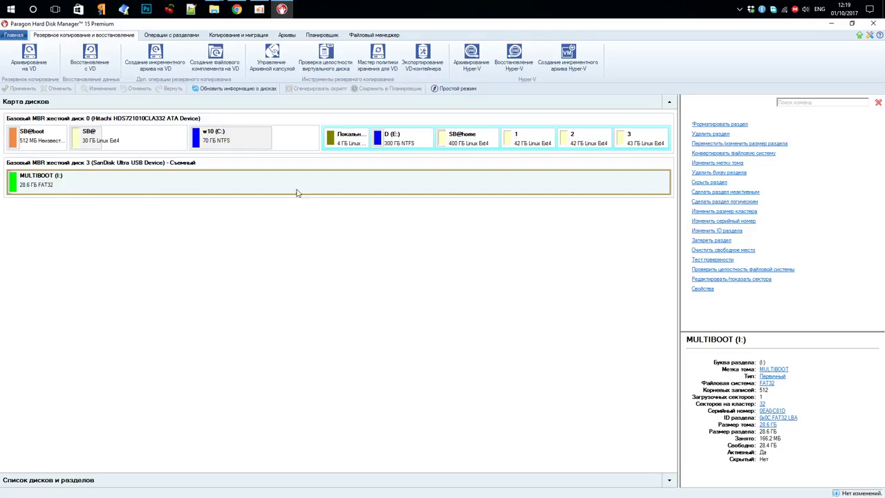
pyautogui.click(778, 419)
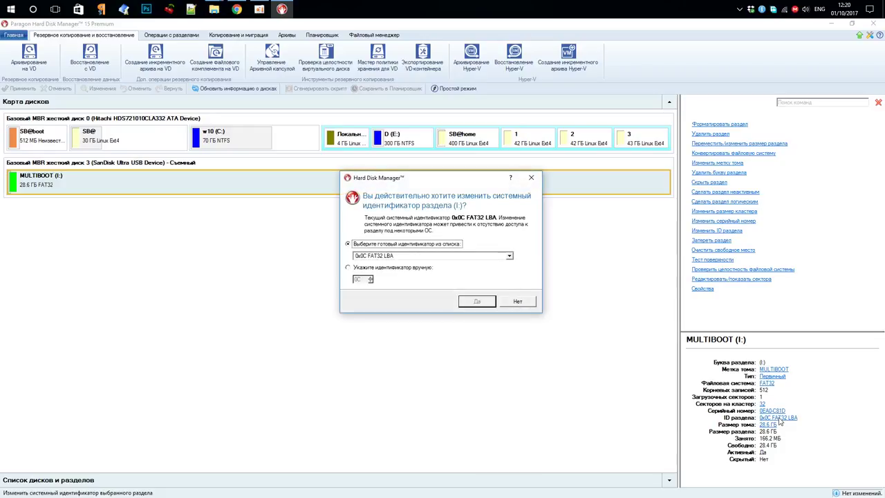
pyautogui.moveTo(451, 178); pyautogui.dragTo(420, 203)
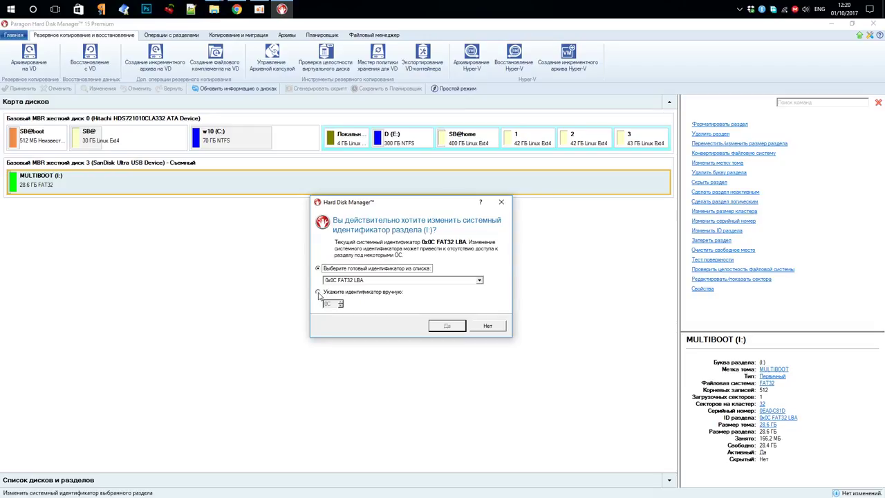
# Step: Review the manual and predefined partition ID options, including 0x0C FAT32 LBA, cancel the ID change and close Hard Disk Manager
pyautogui.click(318, 292)
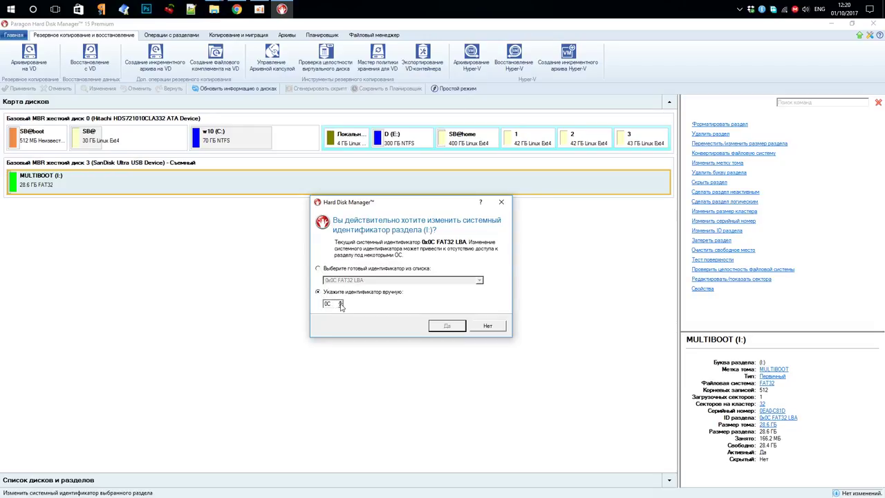
pyautogui.click(340, 303)
pyautogui.click(340, 306)
pyautogui.click(340, 306)
pyautogui.click(318, 268)
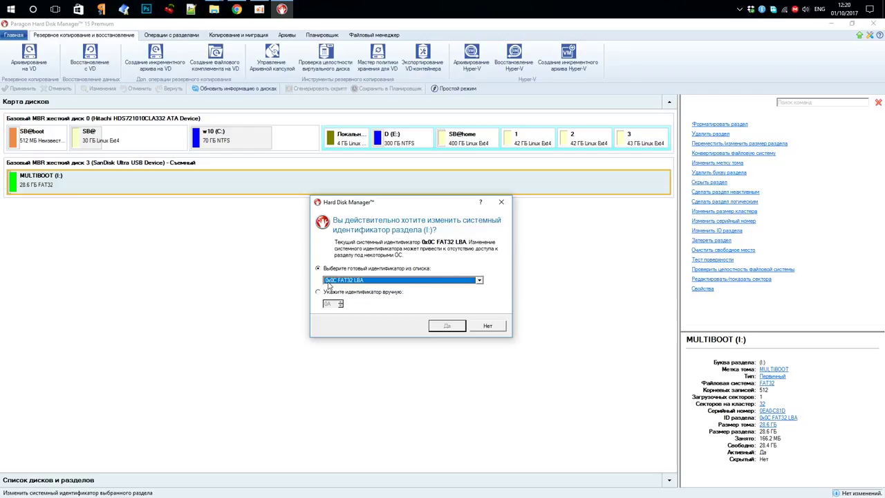
pyautogui.click(479, 280)
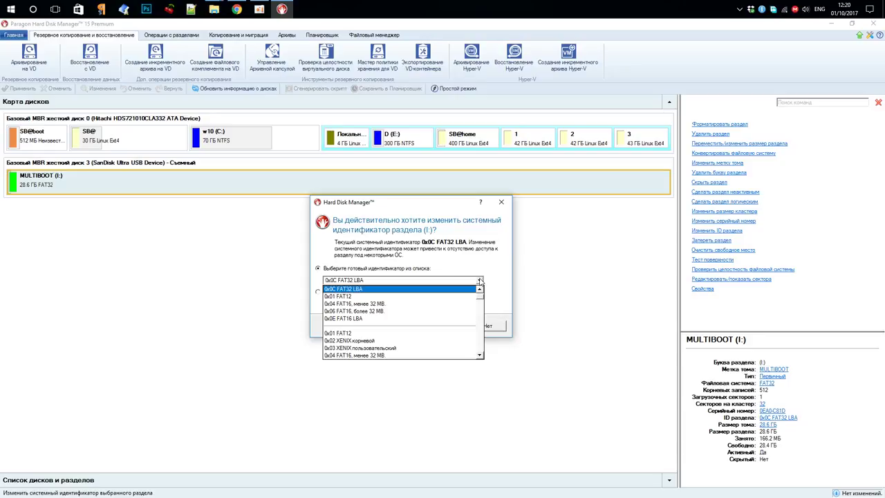
pyautogui.click(455, 288)
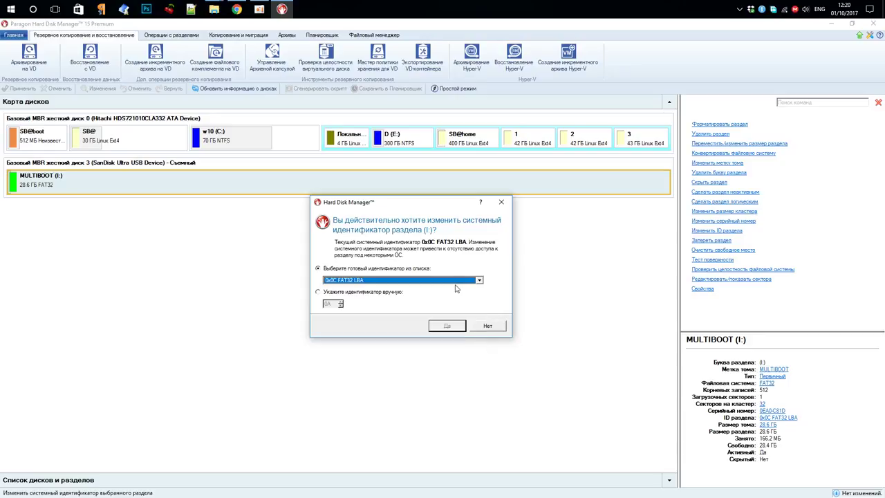
pyautogui.click(489, 326)
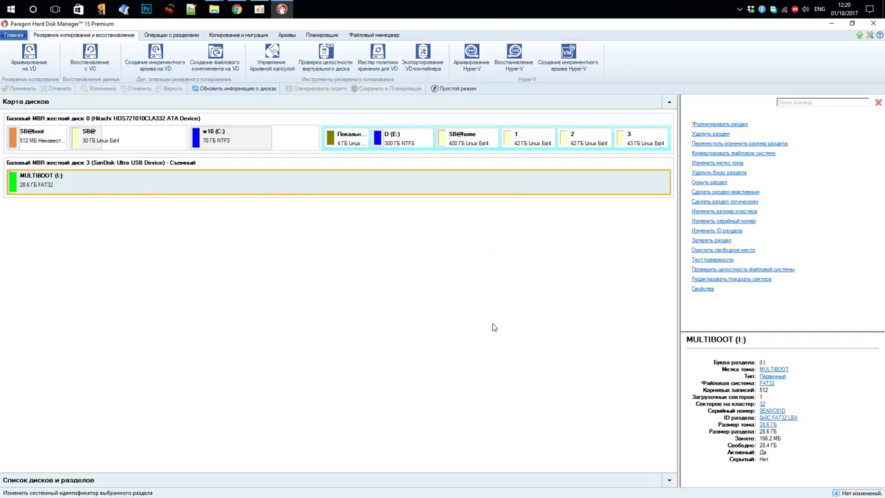
pyautogui.click(873, 23)
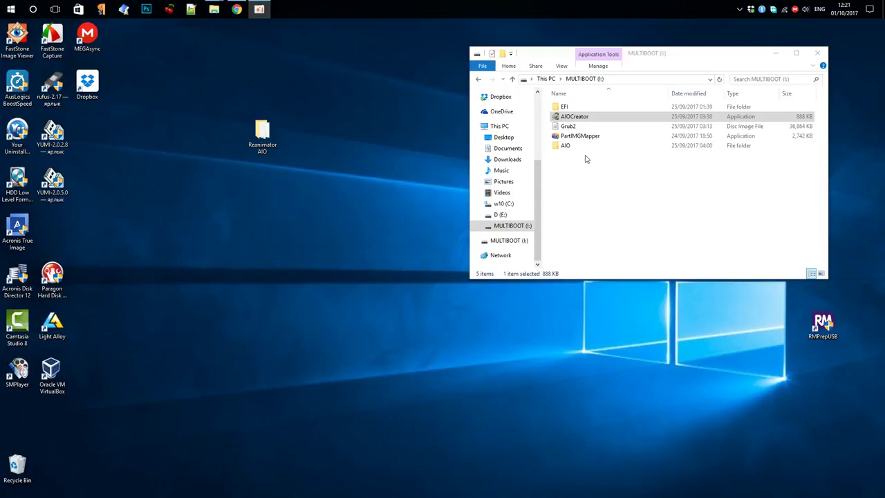
# Step: Launch AIOCreator from the MULTIBOOT (I:) drive and choose the special package Sergei Strelec for integration
pyautogui.doubleClick(558, 117)
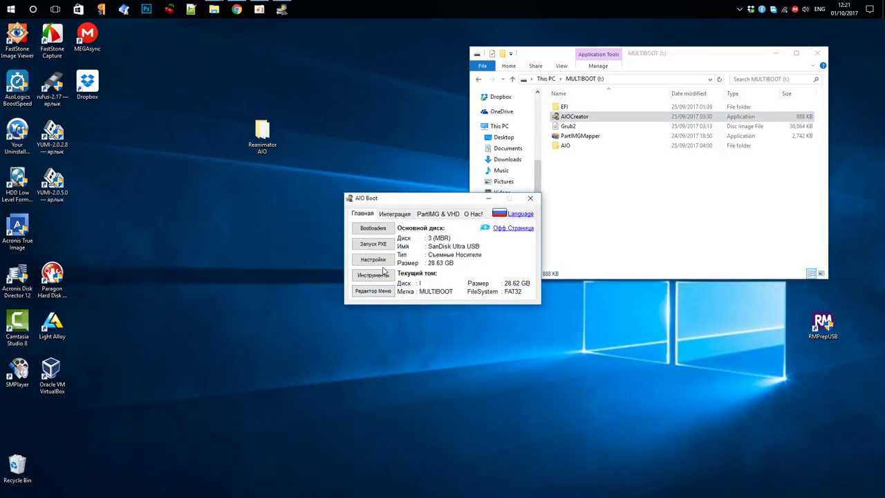
pyautogui.click(404, 216)
pyautogui.click(394, 240)
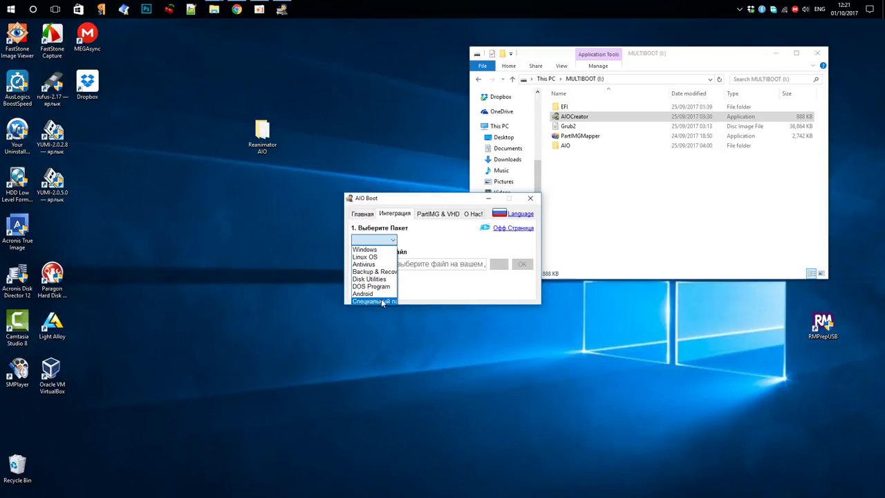
pyautogui.click(381, 300)
pyautogui.click(477, 242)
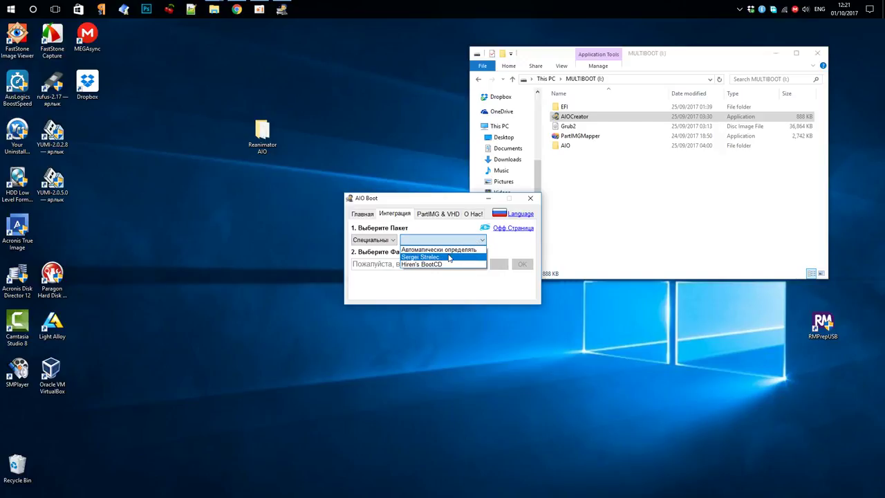
pyautogui.click(449, 257)
pyautogui.moveTo(449, 198); pyautogui.dragTo(296, 101)
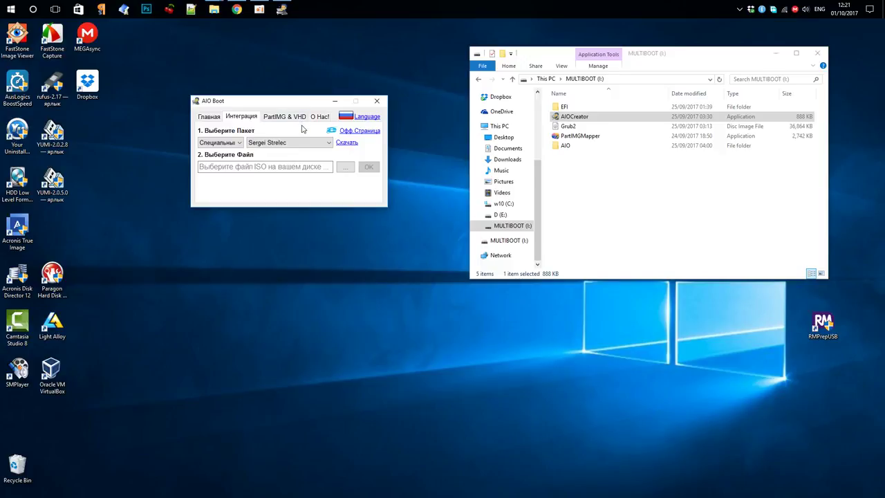
# Step: Integrate the WinPE10_8_Sergei_Strelec_x86_x64_2017.08.11_Russian ISO from the Reanimator AIO desktop folder into the USB drive
pyautogui.click(346, 167)
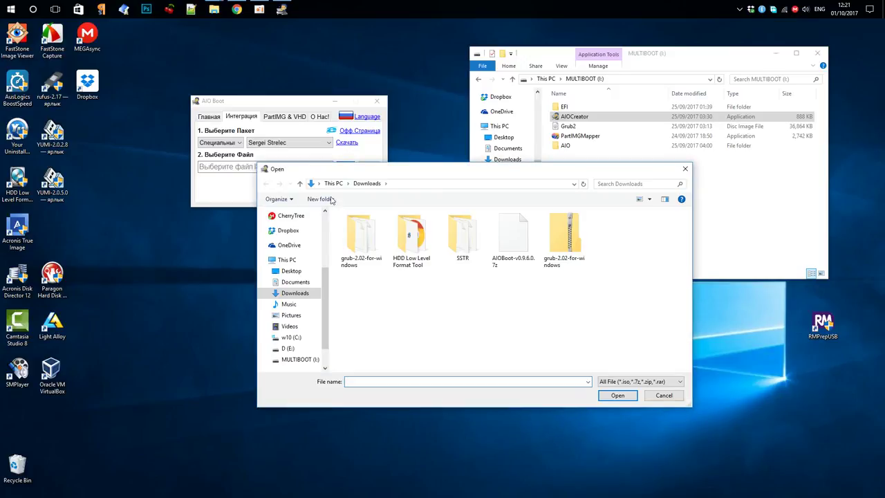
pyautogui.click(295, 273)
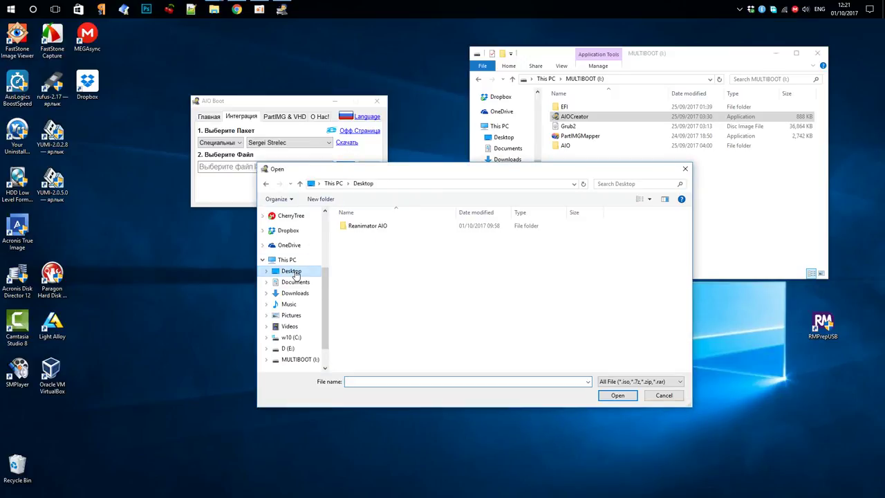
pyautogui.doubleClick(350, 228)
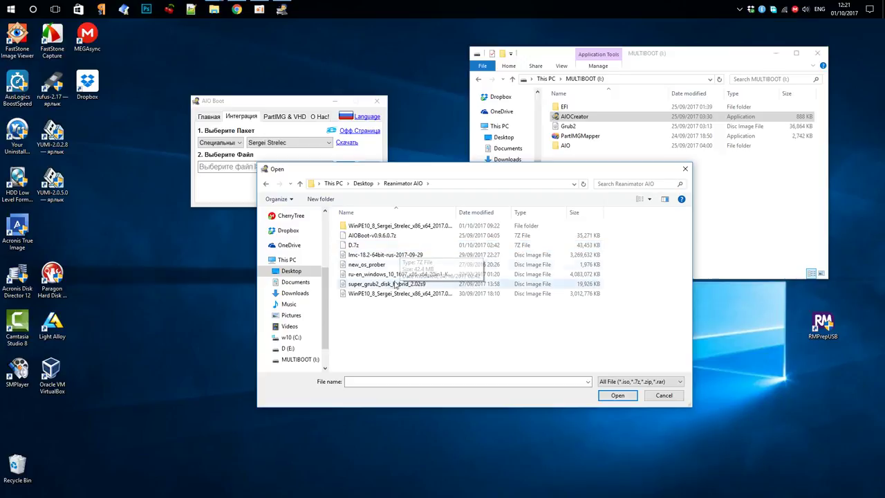
pyautogui.click(391, 294)
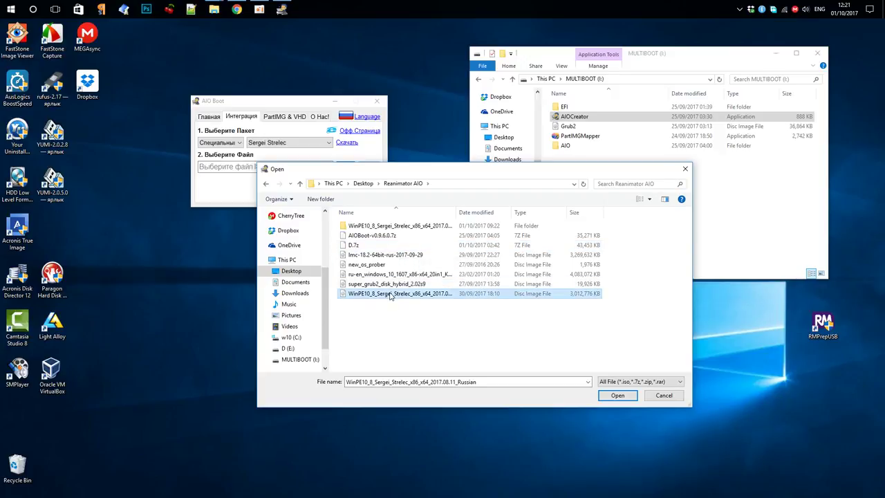
pyautogui.click(622, 397)
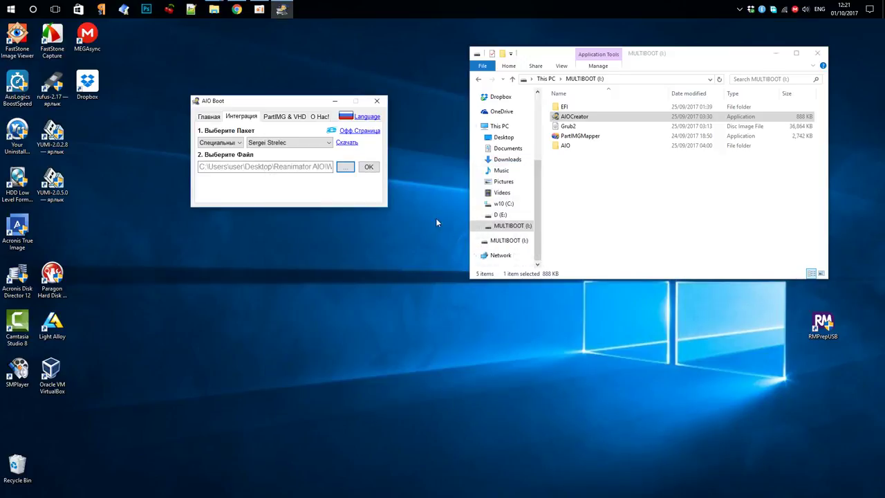
pyautogui.click(368, 167)
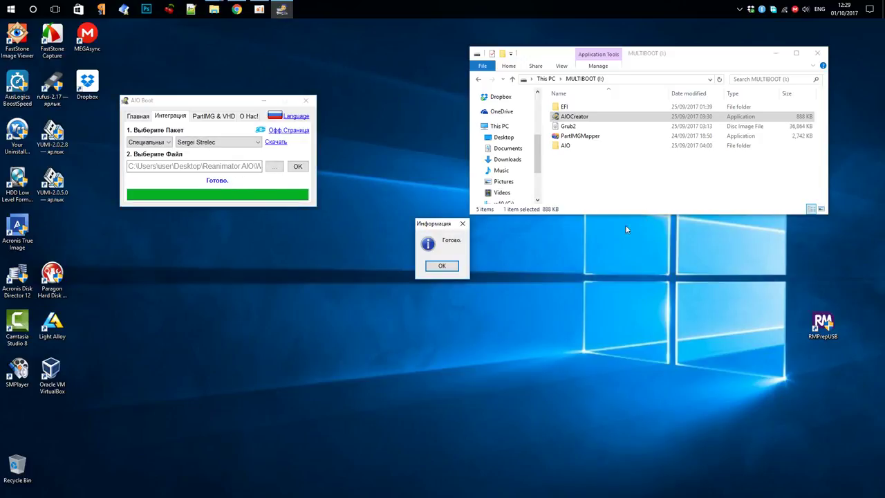
pyautogui.click(443, 267)
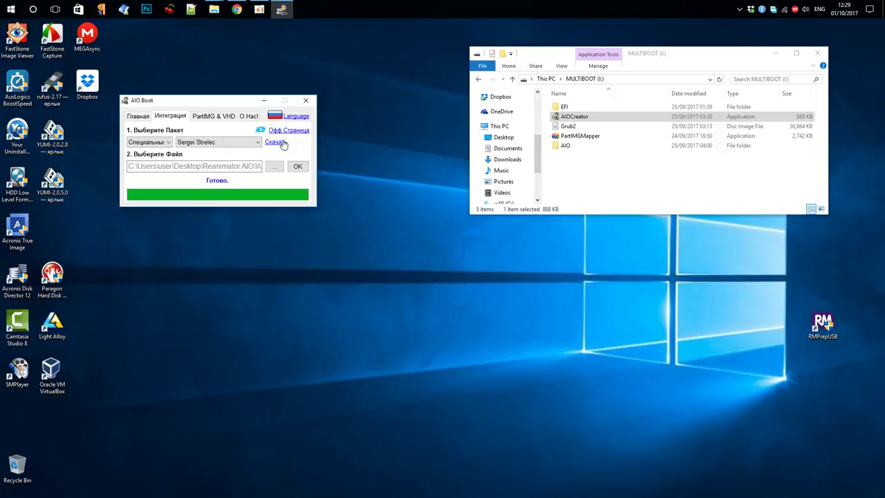
# Step: Check the integrated entries in AIO Boot's menu editor and close the editor
pyautogui.moveTo(201, 100); pyautogui.dragTo(472, 142)
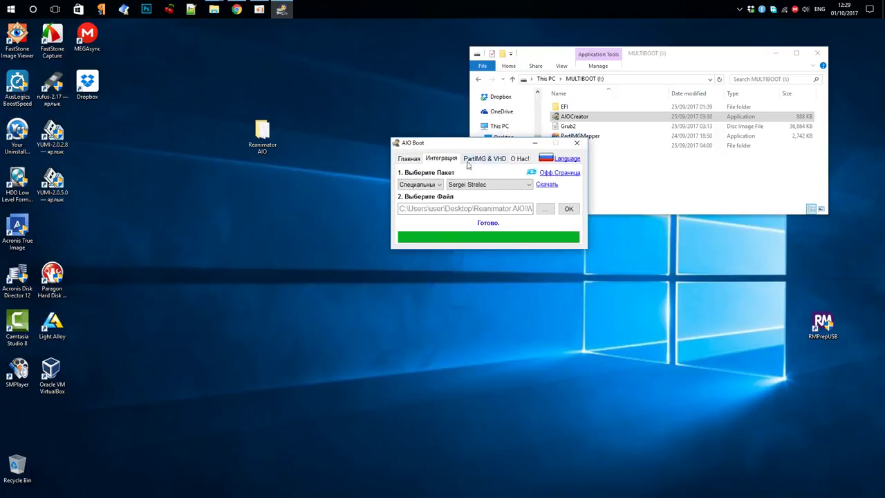
pyautogui.click(408, 159)
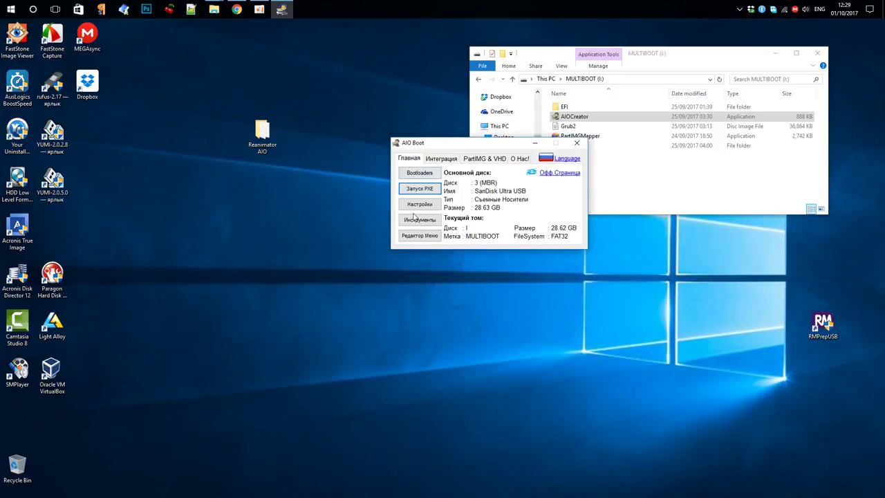
pyautogui.click(419, 236)
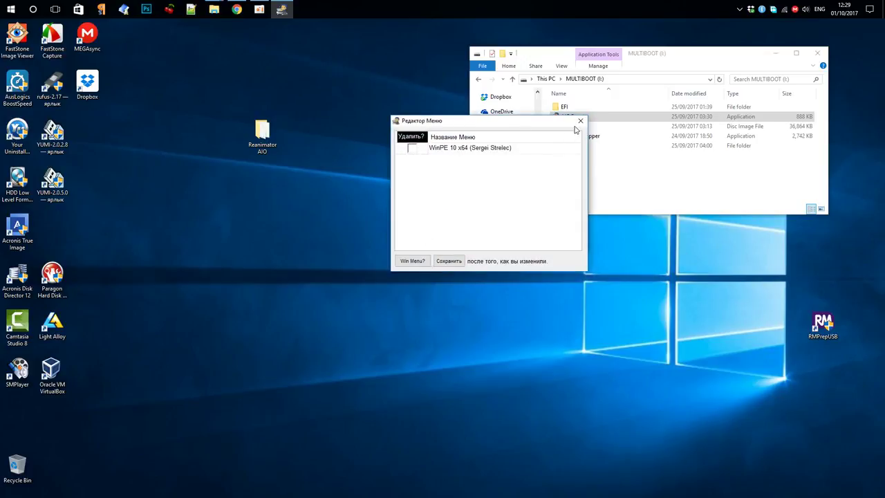
pyautogui.click(580, 120)
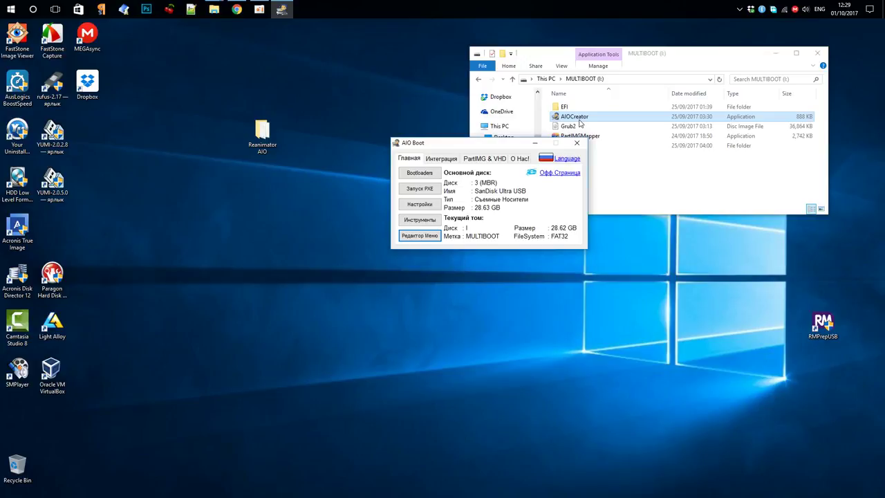
# Step: Recheck the MULTIBOOT partition's ID and active flag in the partition management tool, and exit AIO Boot
pyautogui.click(426, 223)
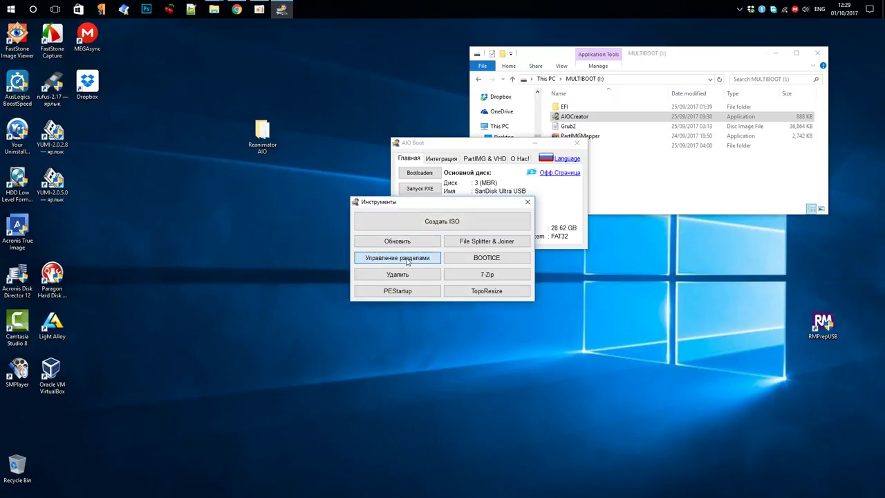
pyautogui.click(407, 260)
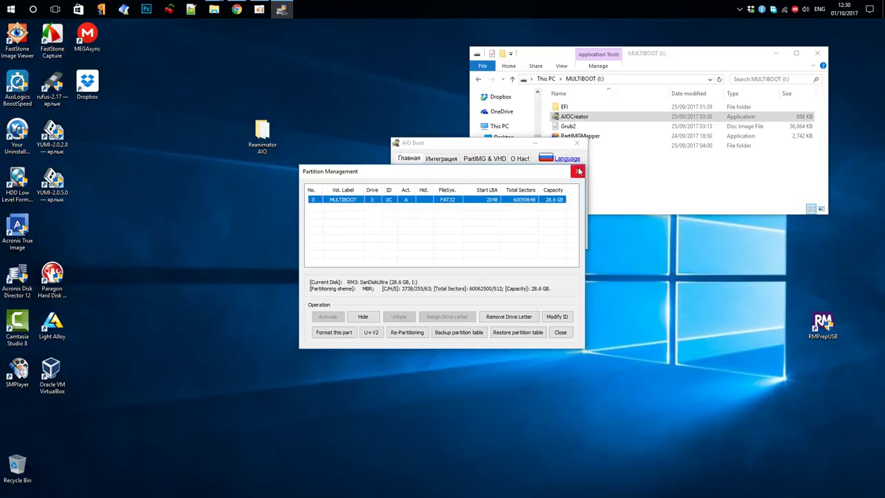
pyautogui.click(578, 170)
pyautogui.click(528, 202)
pyautogui.click(576, 143)
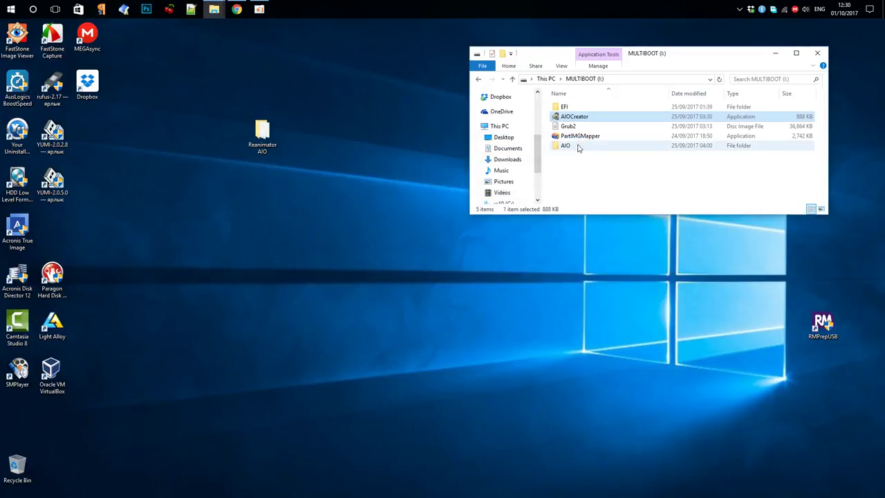
# Step: Switch to RMPrepUSB and boot the MULTIBOOT drive in the QEMU emulator with the default virtual disk and memory settings
pyautogui.click(822, 329)
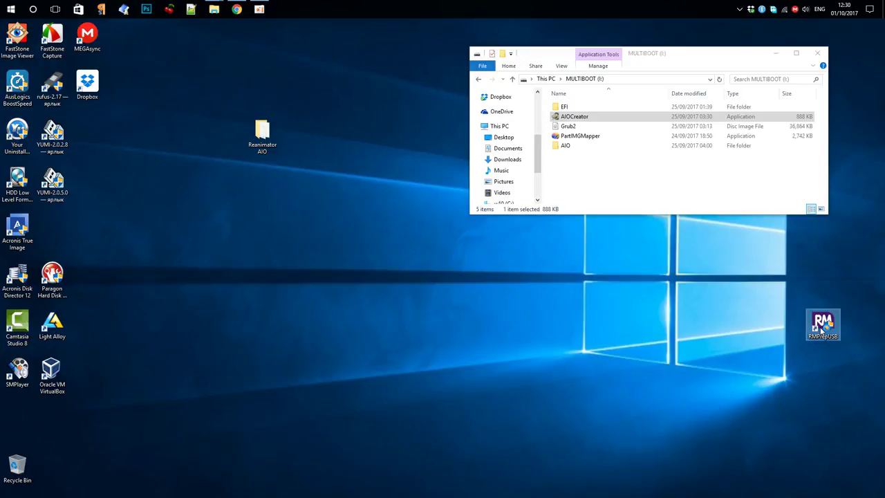
pyautogui.doubleClick(821, 327)
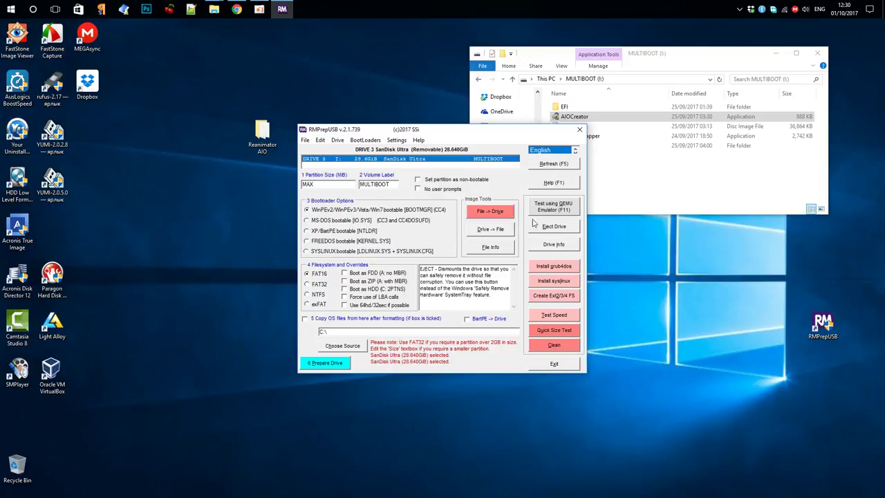
pyautogui.click(566, 209)
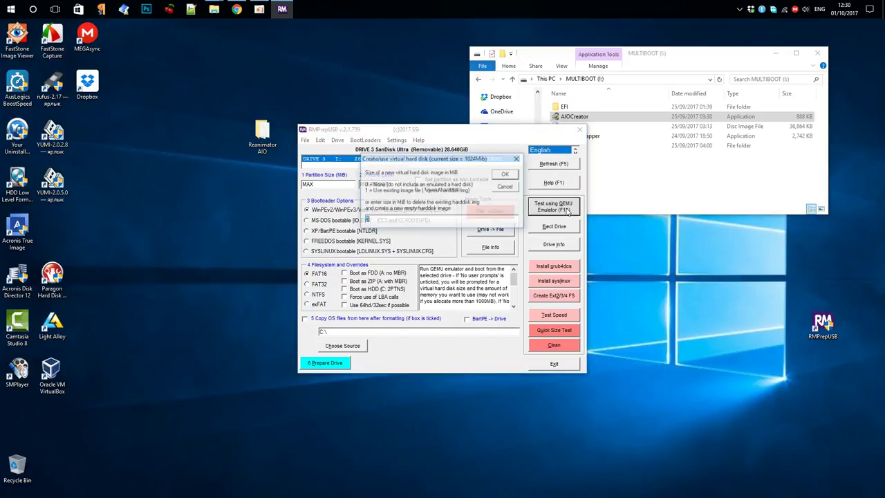
pyautogui.click(512, 176)
pyautogui.click(506, 177)
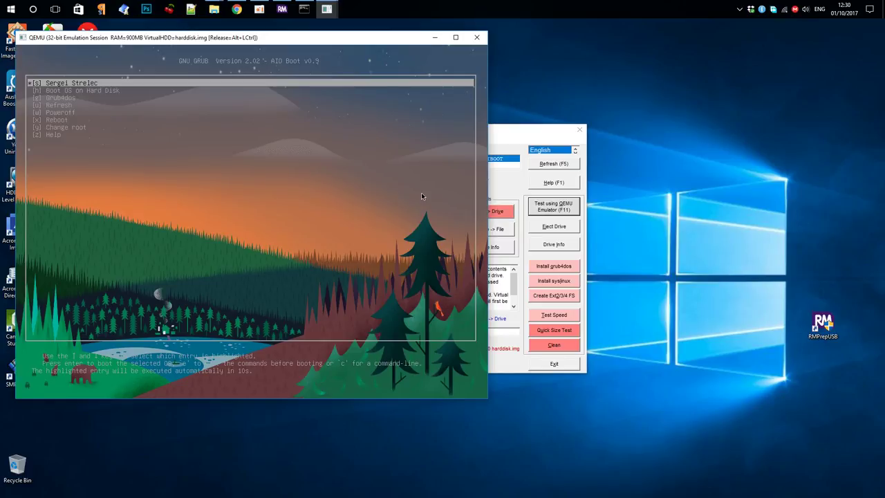
# Step: Boot the Sergei Strelec entry in the AIO Boot menu and choose Boot USB Sergei Strelec in its Grub4Dos menu
pyautogui.press('Return')
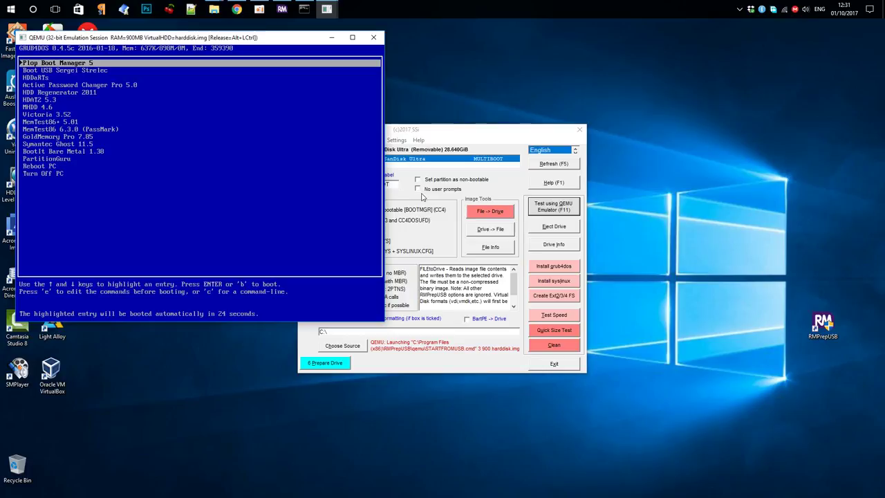
pyautogui.press('Down')
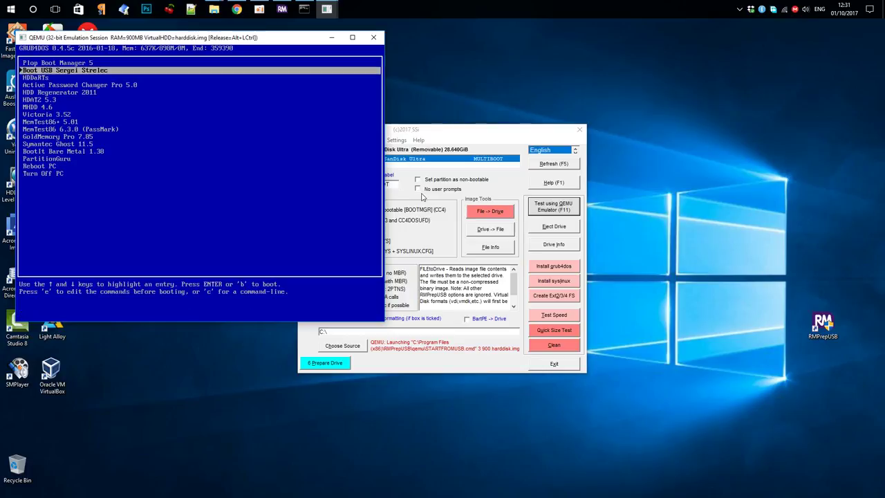
pyautogui.press('Return')
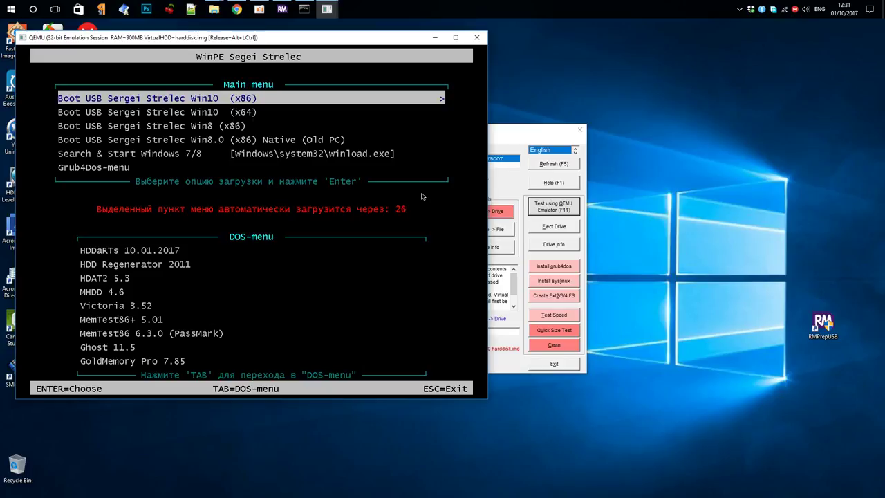
# Step: Review the boot options in the WinPE Sergei Strelec main menu, and close the emulator and RMPrepUSB
pyautogui.press('Down')
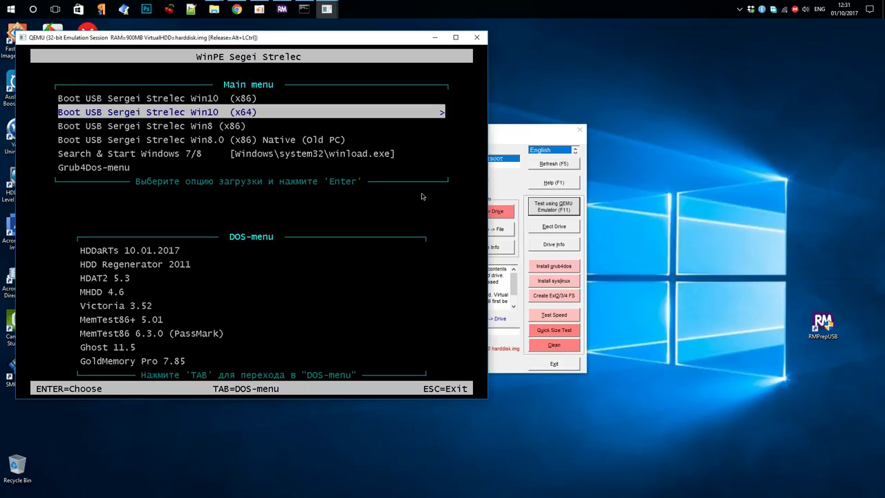
pyautogui.press('Down')
pyautogui.press('Down')
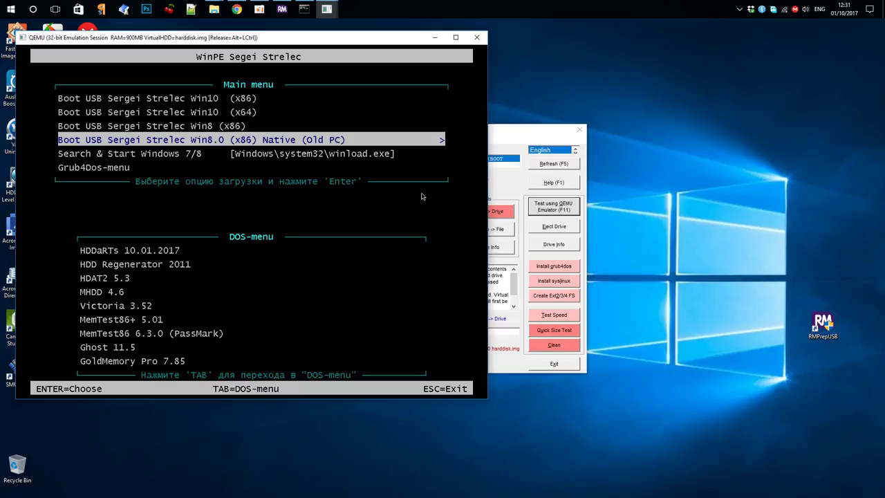
pyautogui.press('Down')
pyautogui.press('Down')
pyautogui.press('Down')
pyautogui.press('Down')
pyautogui.press('Down')
pyautogui.press('Down')
pyautogui.click(477, 37)
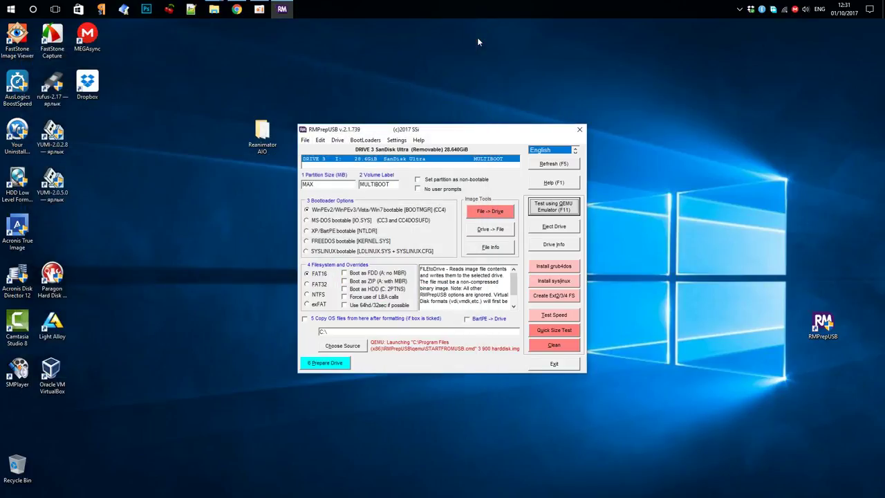
pyautogui.click(580, 130)
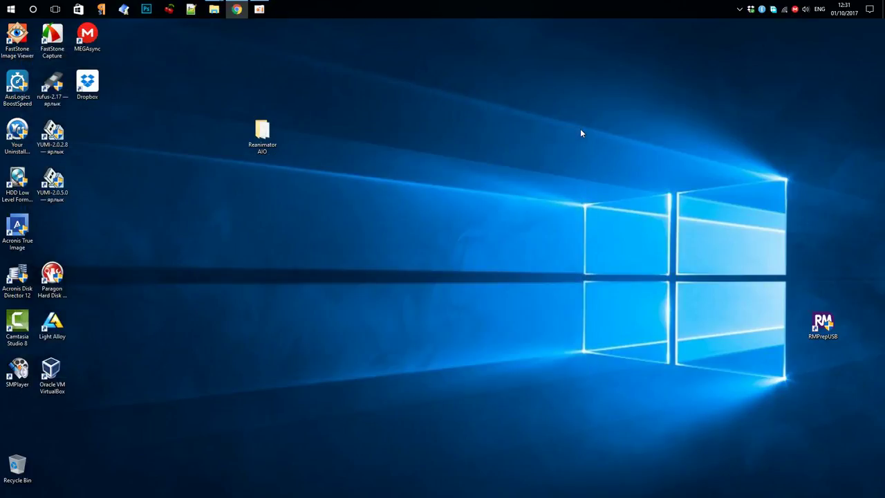
# Step: Open the MULTIBOOT (I:) drive in File Explorer and launch AIOCreator from it with administrator permission
pyautogui.doubleClick(269, 133)
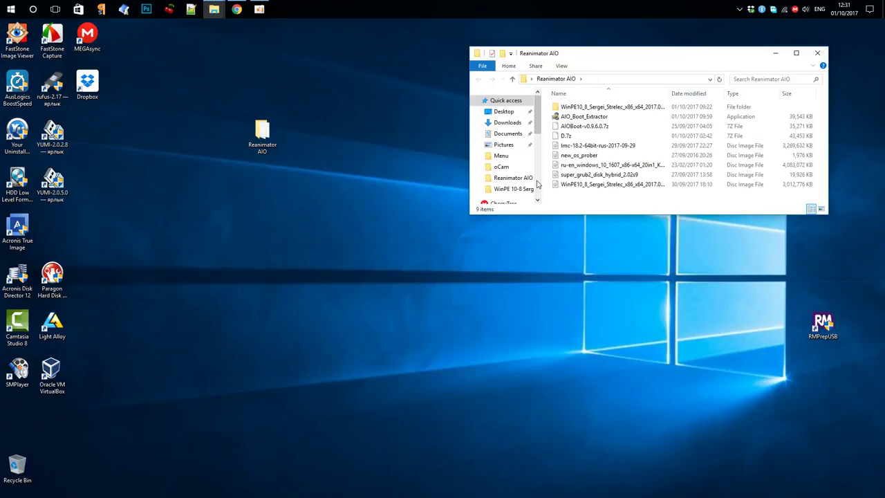
pyautogui.scroll(-3, 537, 183)
pyautogui.scroll(-3, 537, 183)
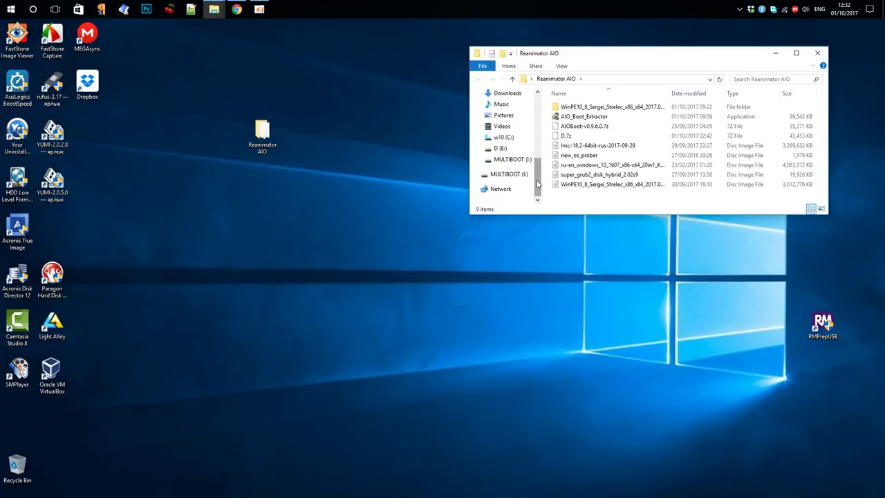
pyautogui.click(514, 160)
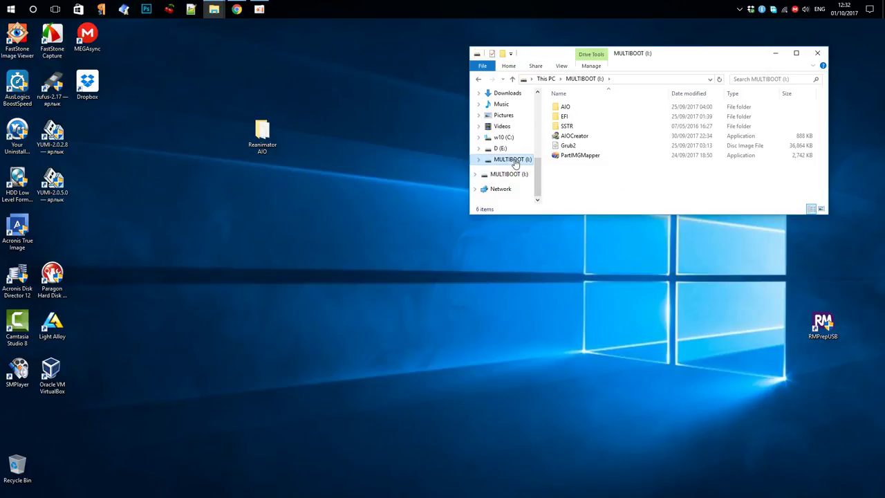
pyautogui.doubleClick(579, 136)
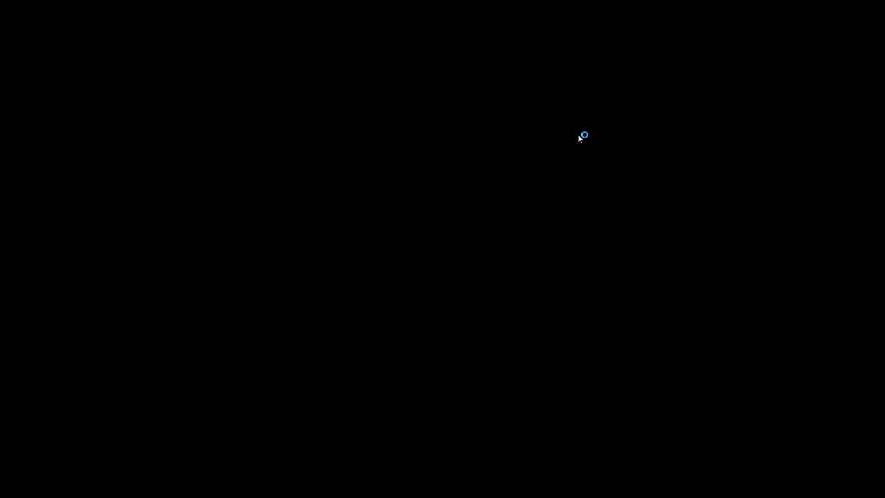
pyautogui.click(408, 309)
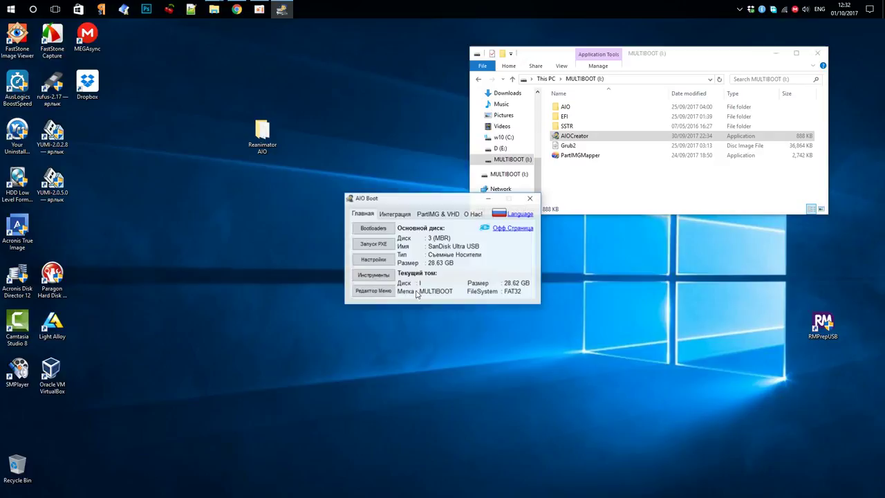
# Step: Choose Super GRUB2 Disk from the DOS Program category as the package to integrate in AIO Boot
pyautogui.click(398, 216)
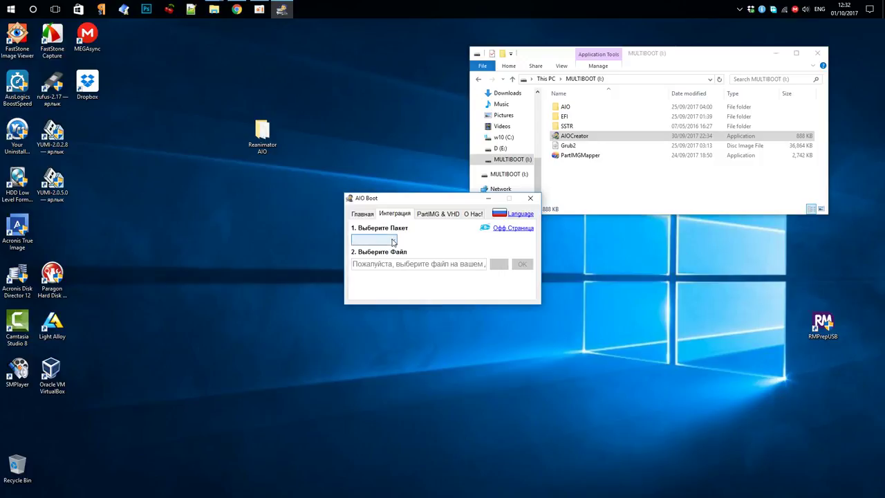
pyautogui.click(393, 241)
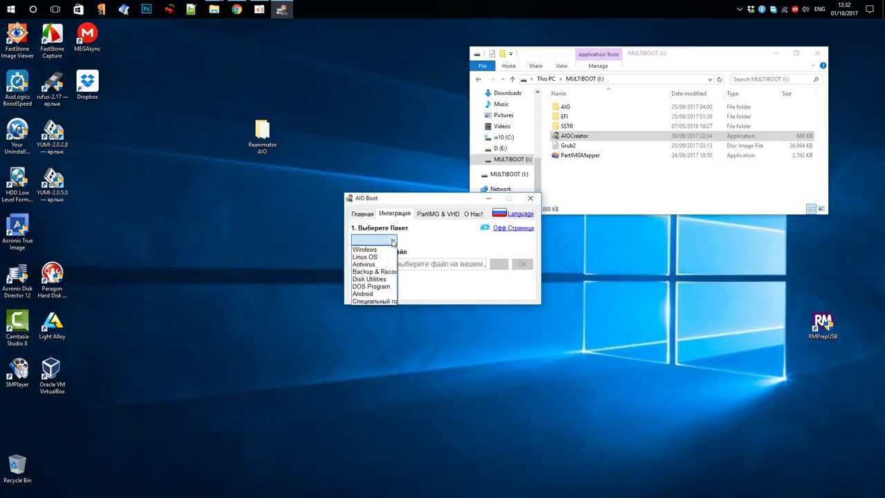
pyautogui.click(371, 287)
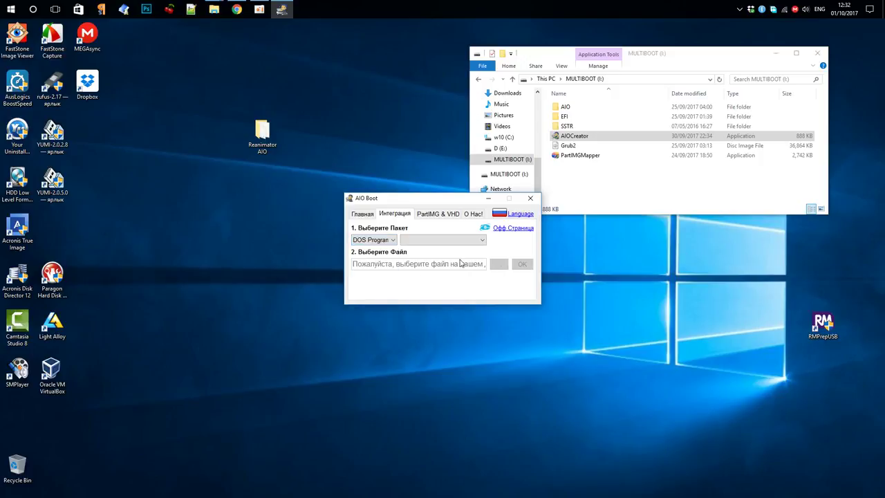
pyautogui.click(484, 241)
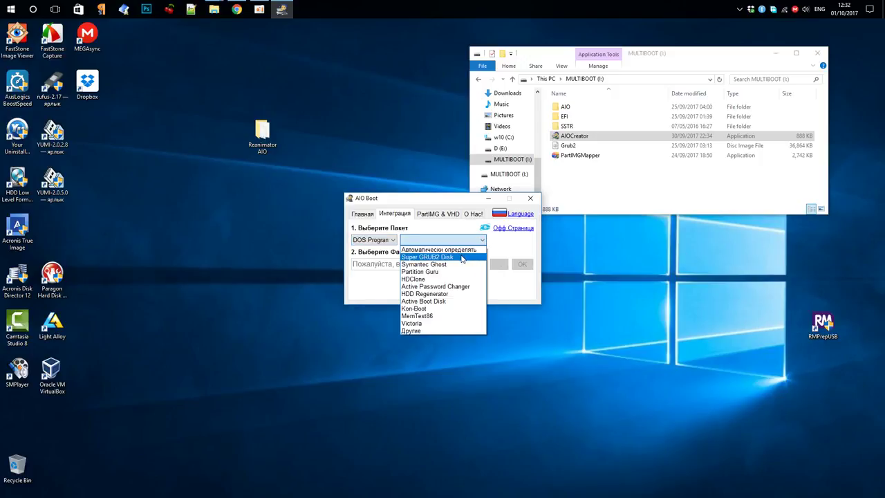
pyautogui.click(462, 259)
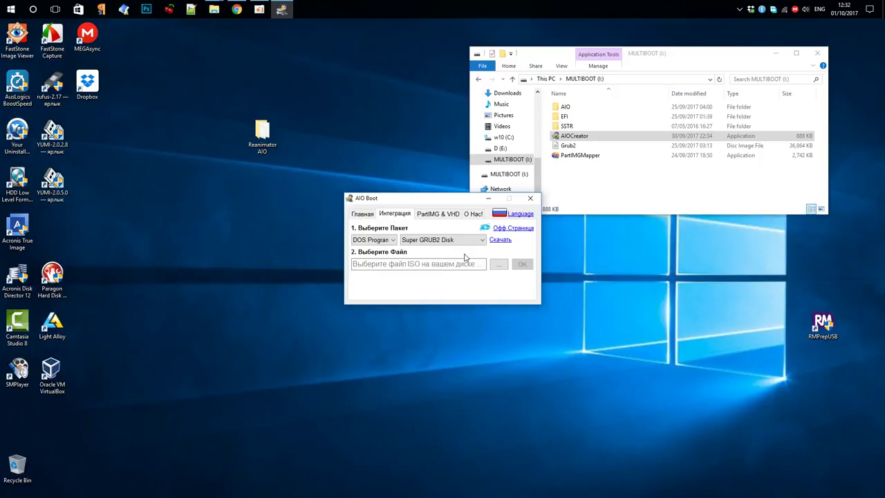
# Step: Integrate the super_grub2_disk_hybrid_2.02s9 ISO from the Reanimator AIO folder, keeping the suggested boot menu name
pyautogui.click(498, 264)
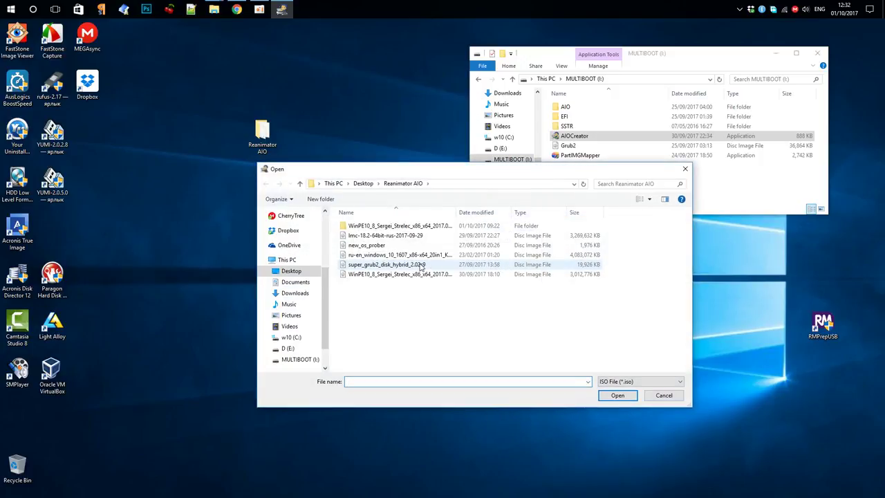
pyautogui.click(420, 266)
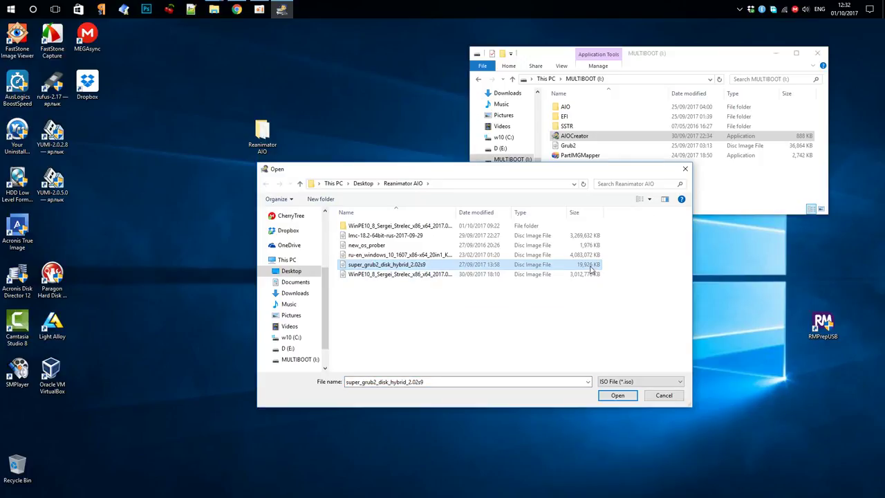
pyautogui.click(617, 395)
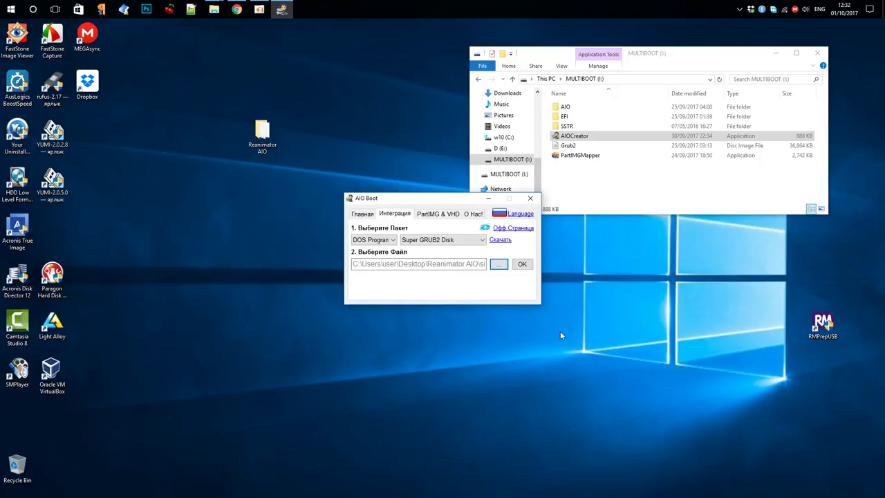
pyautogui.click(525, 265)
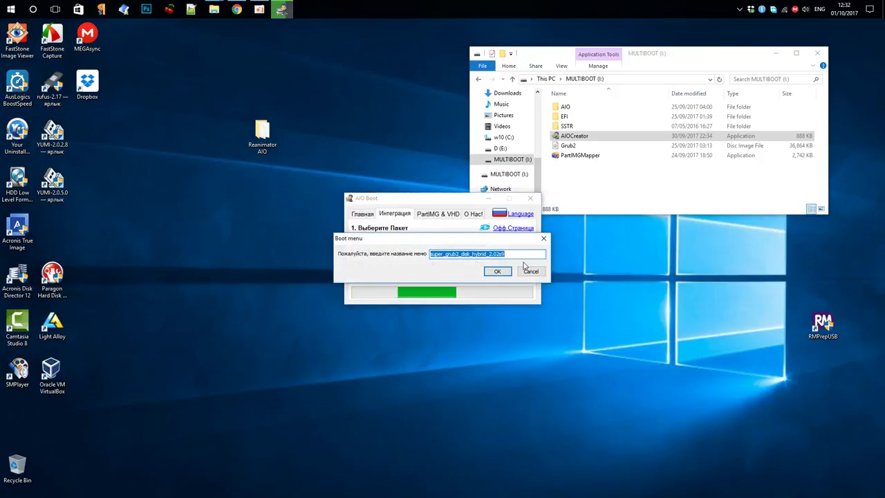
pyautogui.click(497, 272)
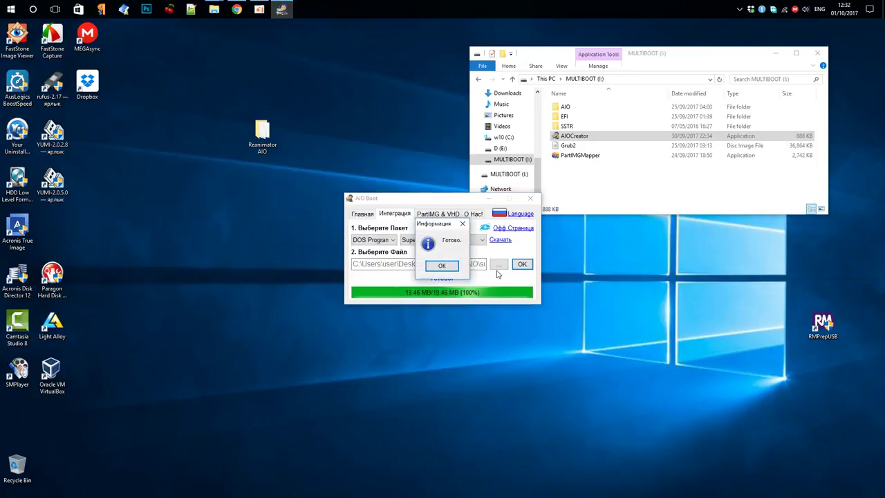
pyautogui.click(440, 266)
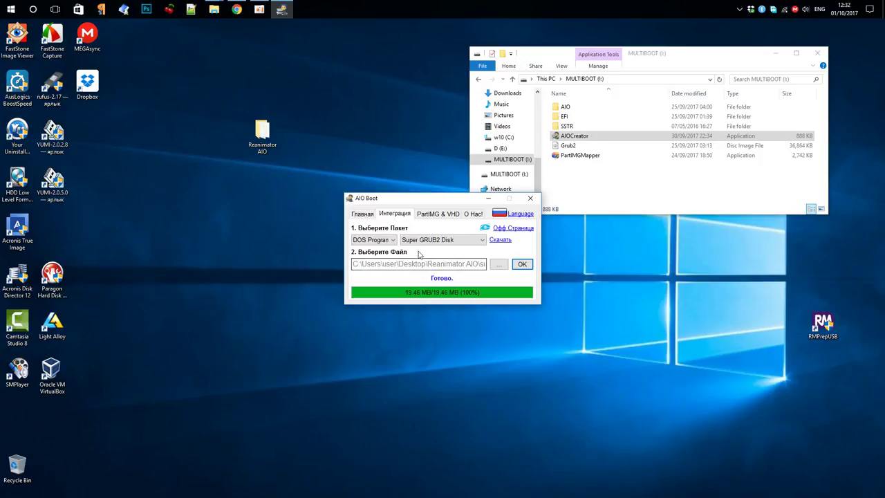
# Step: Change the package to integrate to Windows 7/8.1/10 Setup from the Windows category
pyautogui.click(393, 240)
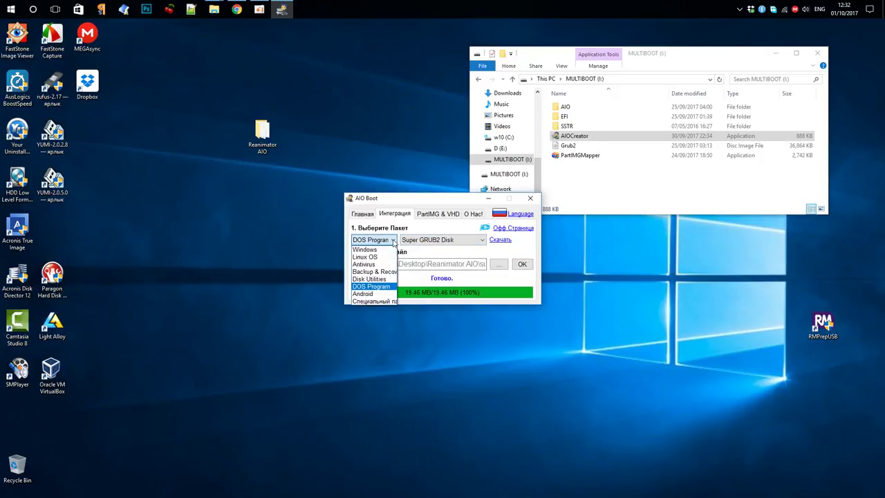
pyautogui.click(382, 249)
pyautogui.click(481, 240)
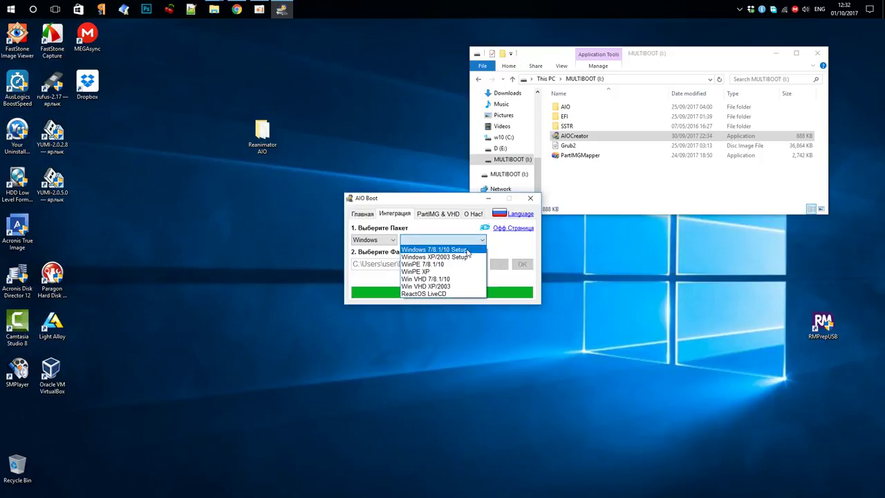
pyautogui.click(467, 250)
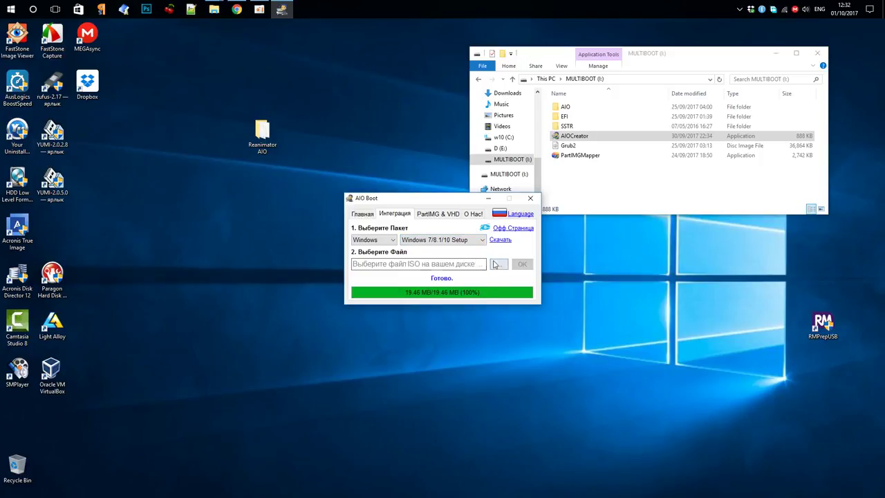
# Step: Load the ru-en_windows_10_1607_x86-x64_20in1_KMS-activation ISO from the Reanimator AIO folder and start integrating it onto the drive
pyautogui.click(498, 266)
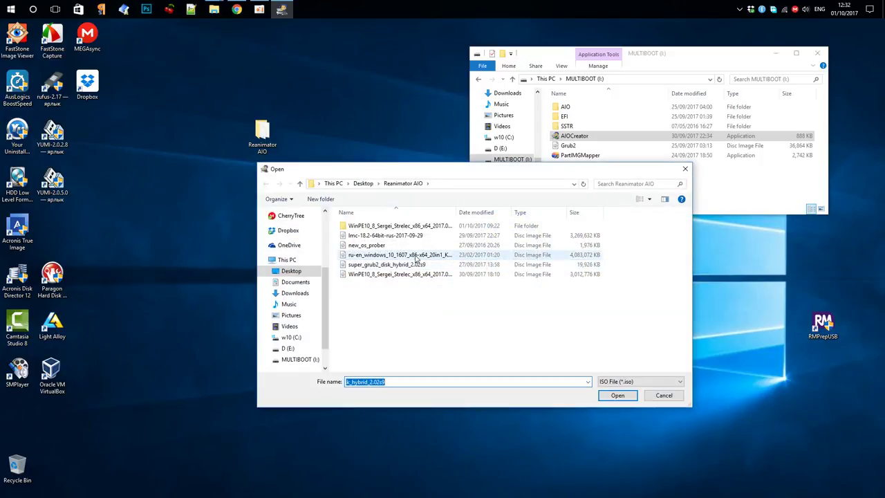
pyautogui.click(401, 256)
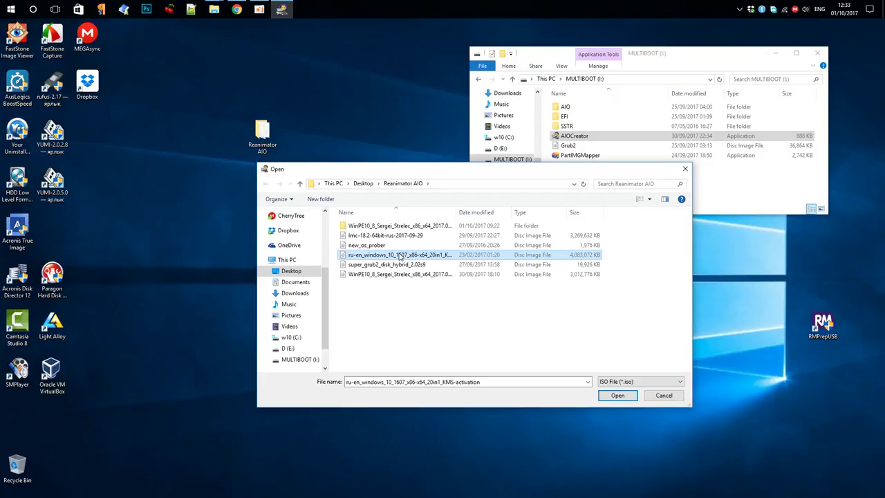
pyautogui.click(616, 398)
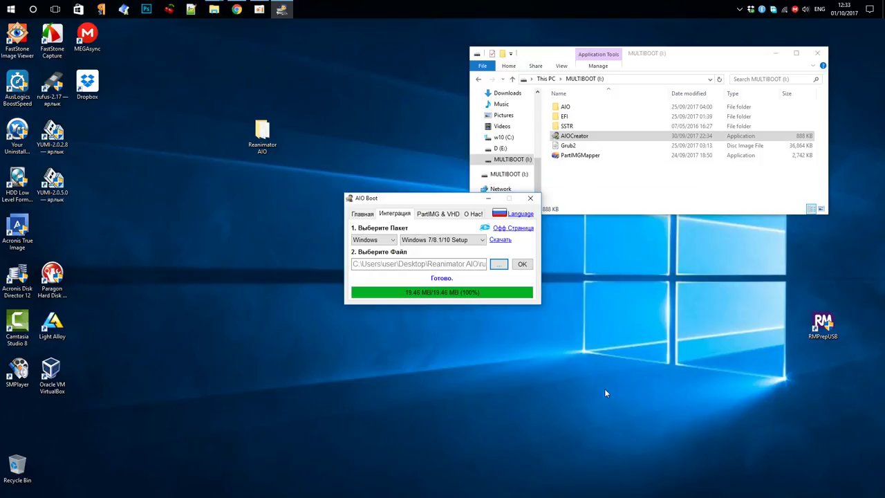
pyautogui.click(523, 265)
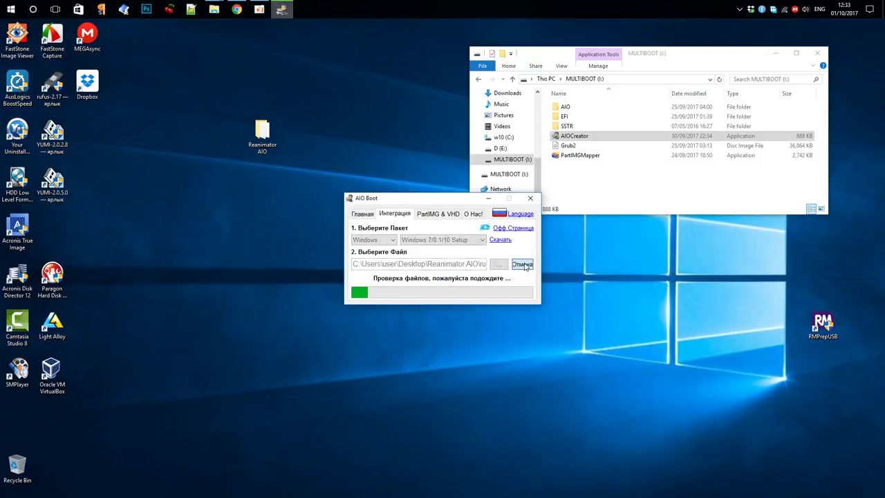
pyautogui.click(499, 272)
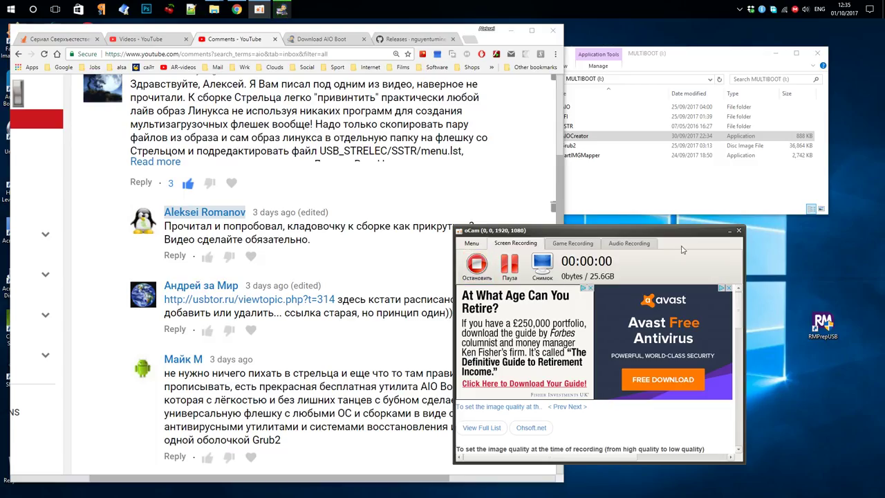
# Step: Switch to the YouTube comments page in Chrome and read the comment thread about AIO Boot and adding Linux to the Strelec build
pyautogui.click(729, 231)
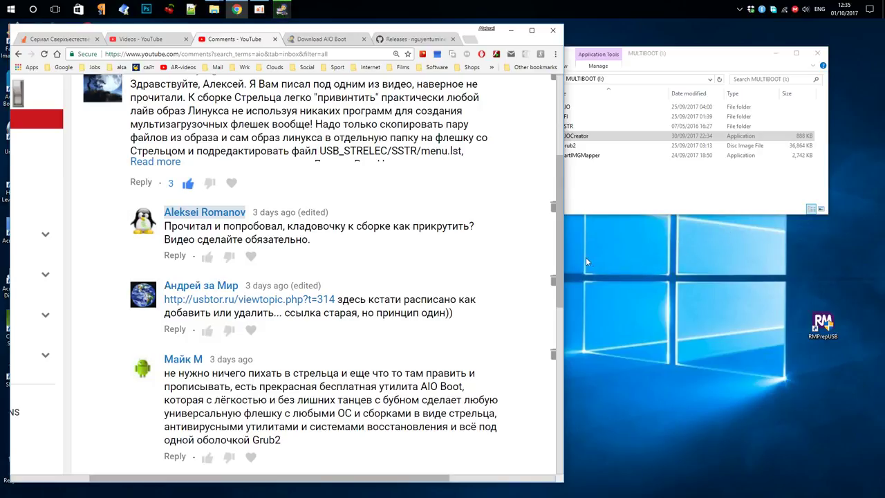
pyautogui.moveTo(560, 274); pyautogui.dragTo(559, 267)
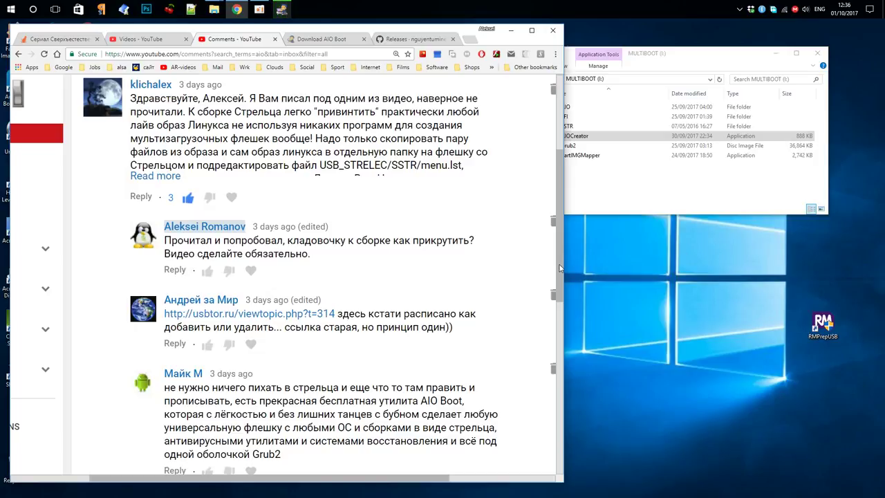
pyautogui.moveTo(560, 268); pyautogui.dragTo(560, 322)
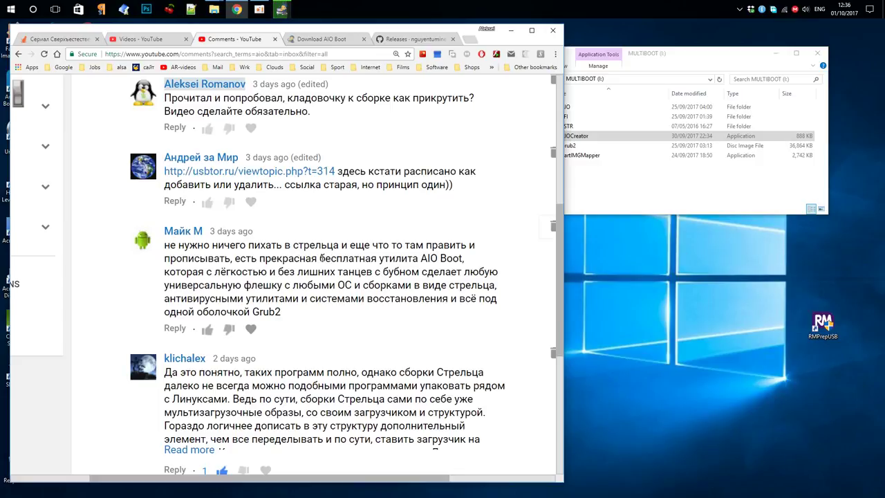
pyautogui.moveTo(320, 257); pyautogui.dragTo(464, 260)
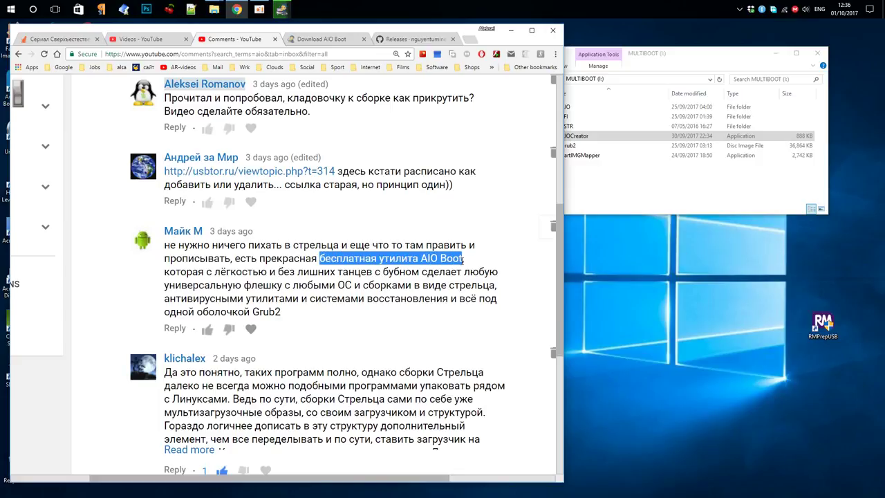
pyautogui.click(399, 283)
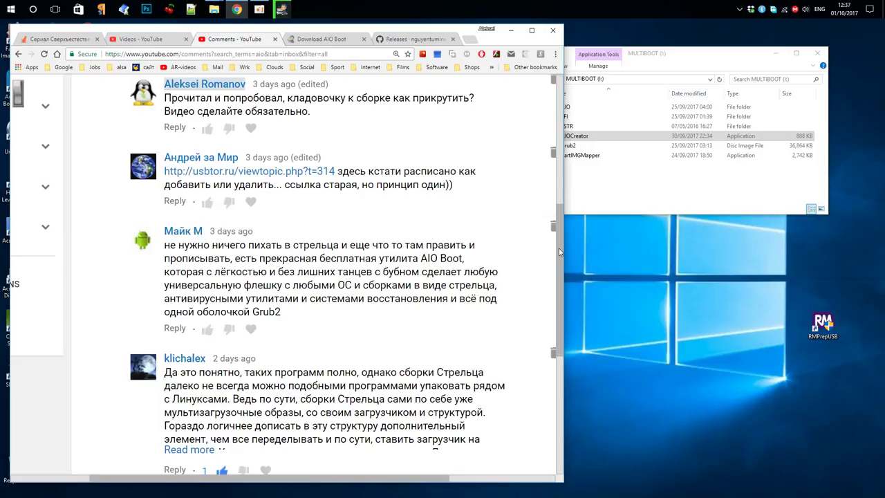
pyautogui.scroll(-1, 560, 256)
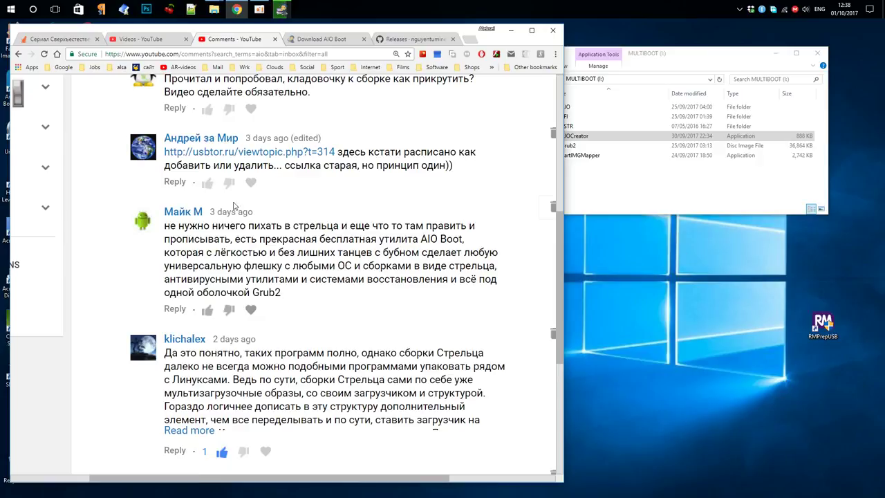
pyautogui.scroll(8, 559, 204)
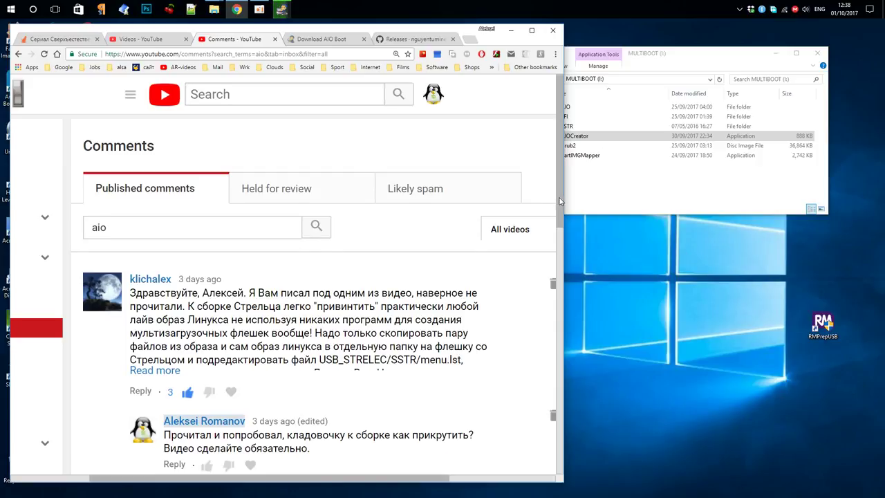
pyautogui.scroll(-1, 560, 207)
pyautogui.scroll(-2, 563, 215)
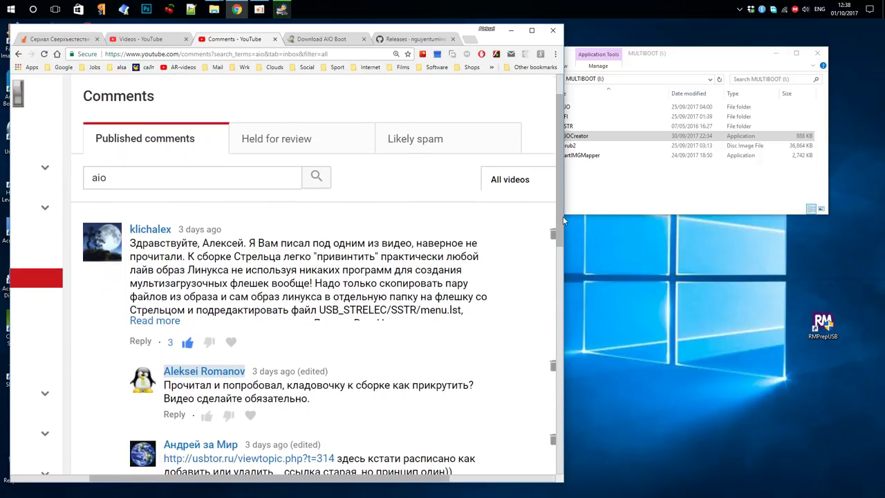
pyautogui.scroll(-2, 562, 235)
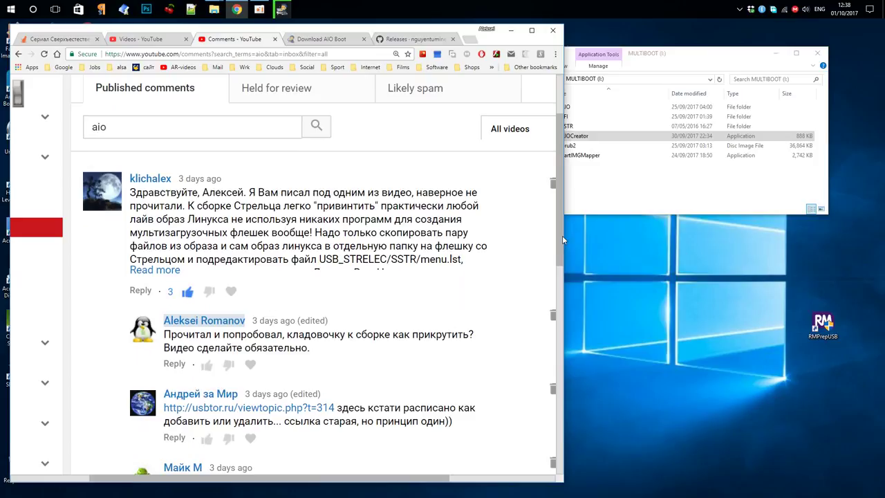
pyautogui.scroll(-3, 559, 252)
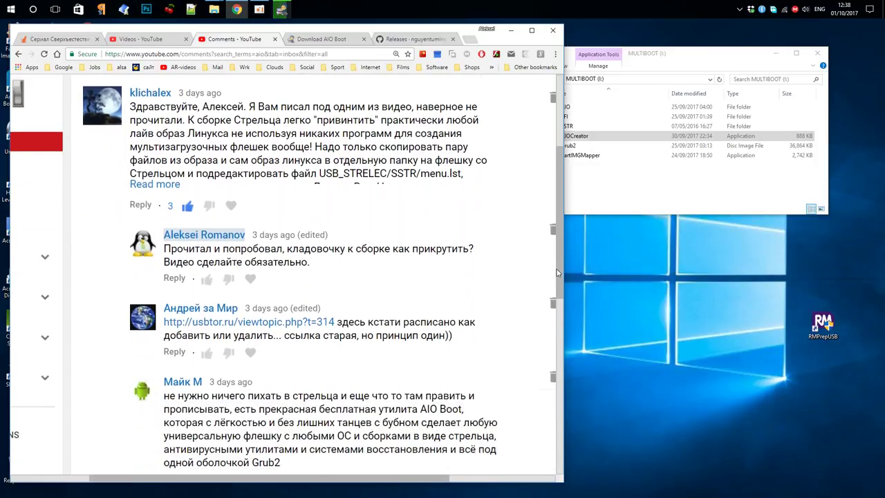
pyautogui.moveTo(553, 289); pyautogui.dragTo(551, 336)
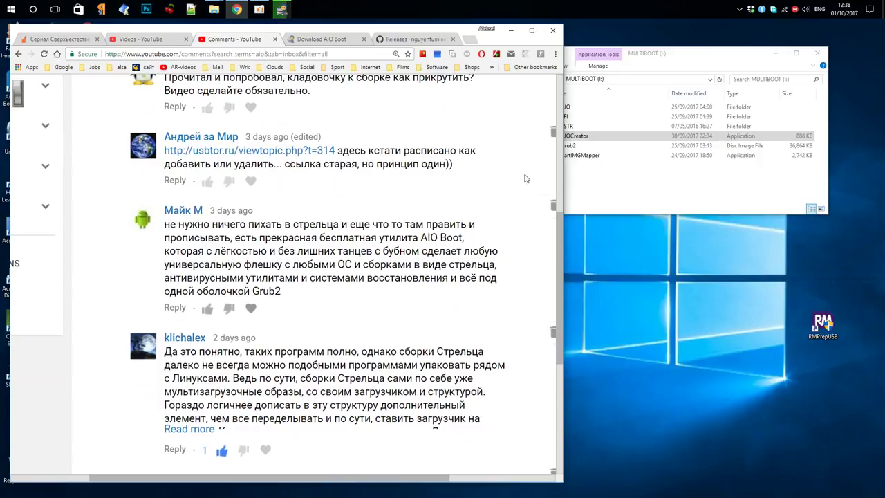
# Step: Return from the browser to AIO Boot, dismiss the notice for the Windows 10 integration, and close AIO Boot
pyautogui.click(511, 31)
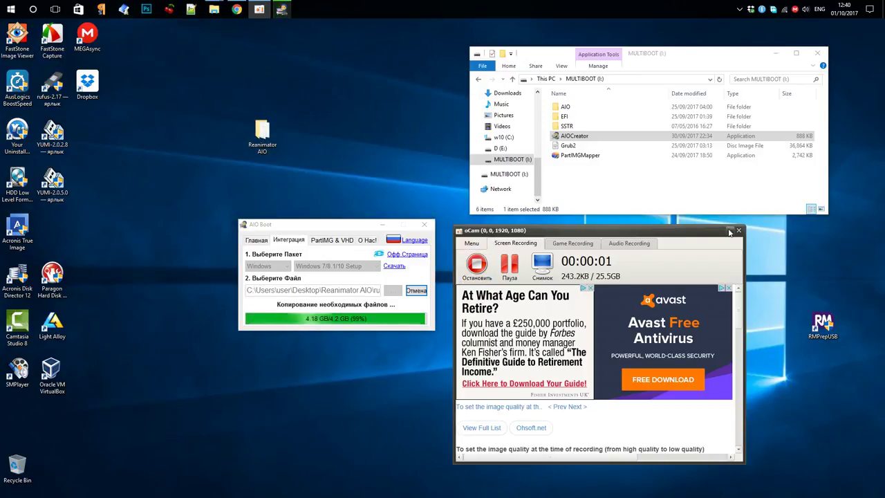
pyautogui.click(729, 230)
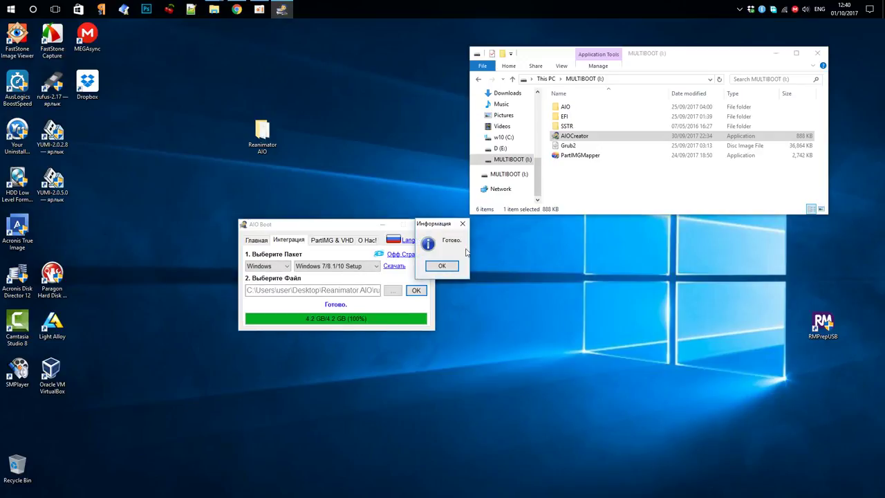
pyautogui.moveTo(440, 228); pyautogui.dragTo(487, 250)
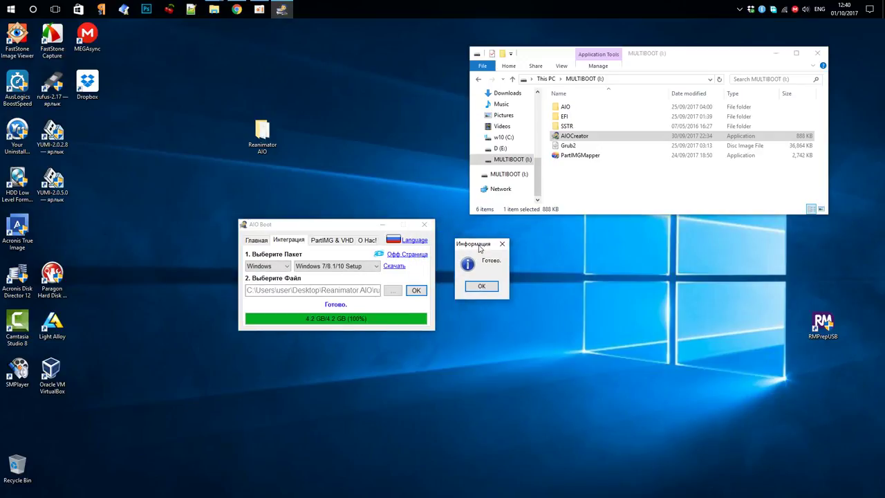
pyautogui.click(489, 289)
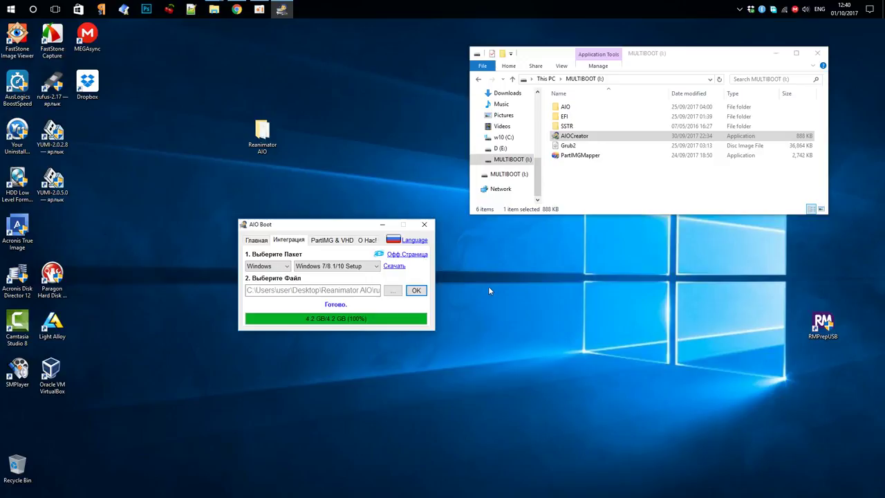
pyautogui.click(424, 224)
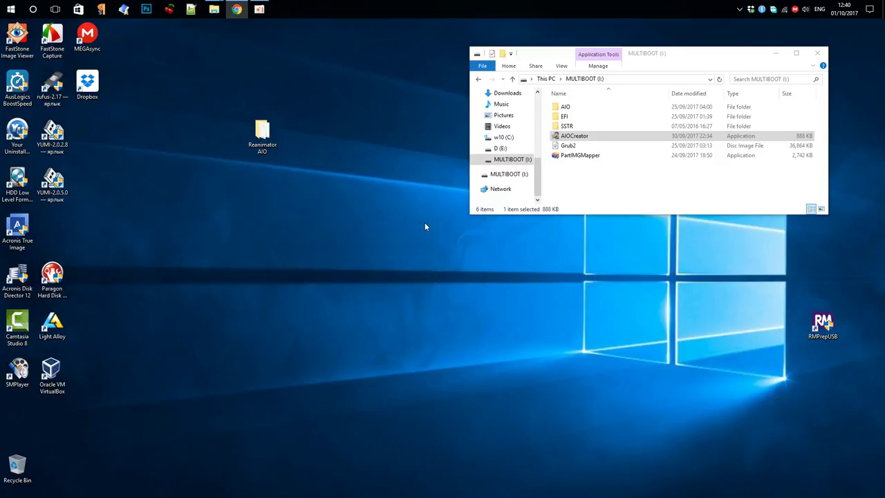
# Step: Run AIOCreator from the MULTIBOOT drive and choose Linux Mint from the Linux OS category as the package to integrate
pyautogui.click(557, 137)
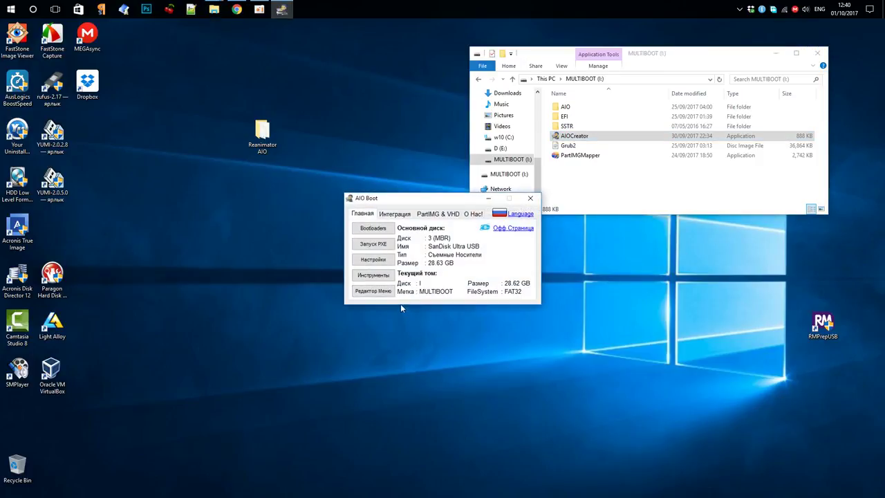
pyautogui.click(396, 215)
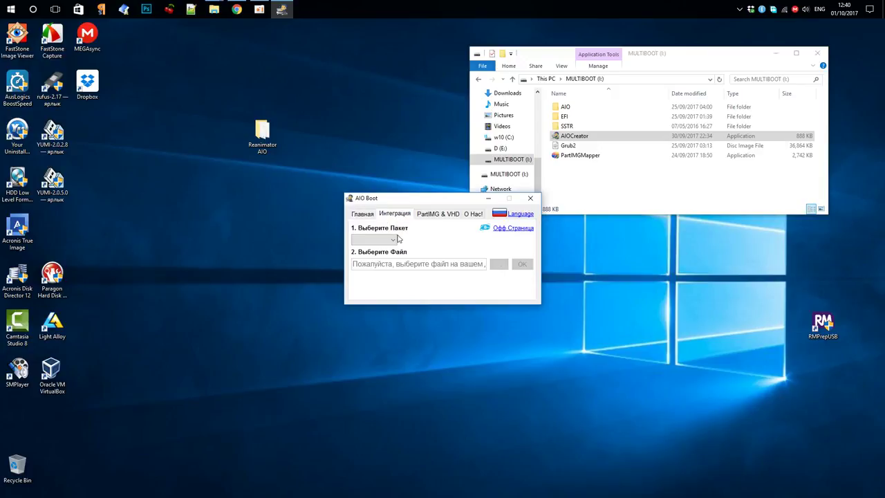
pyautogui.click(394, 239)
pyautogui.click(382, 257)
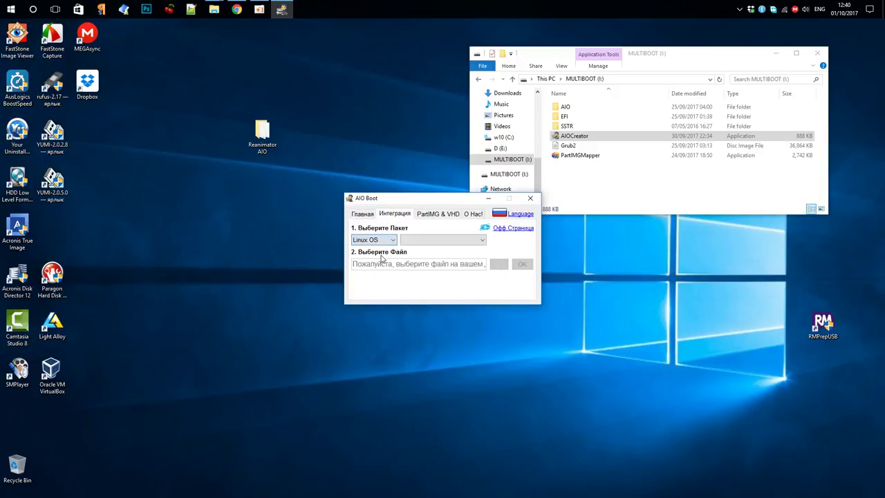
pyautogui.click(479, 239)
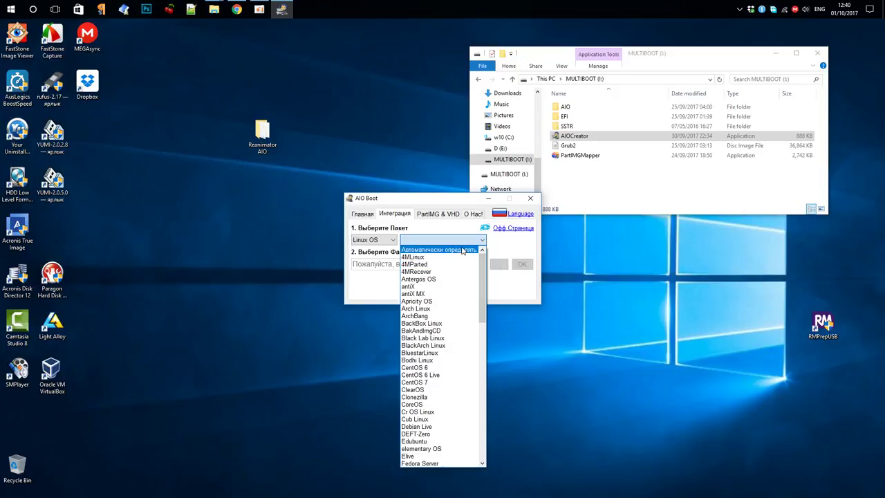
pyautogui.moveTo(483, 266); pyautogui.dragTo(442, 349)
pyautogui.click(428, 360)
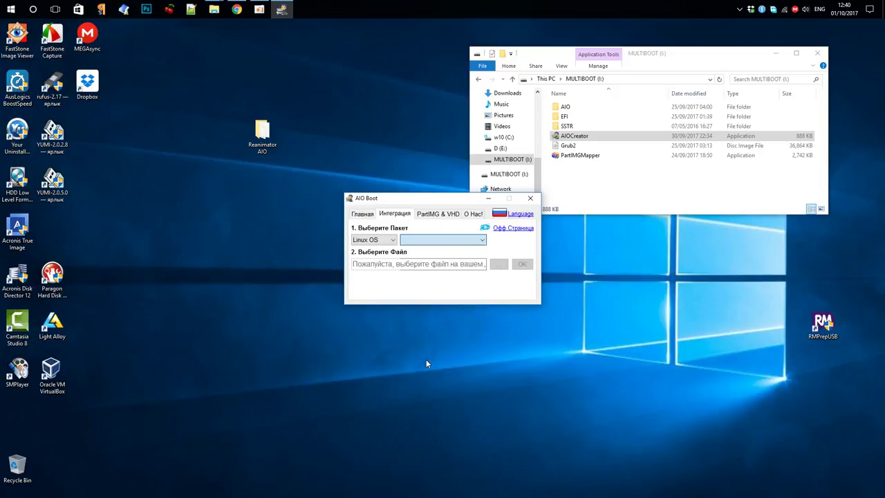
# Step: Integrate the lmc-18.2-64bit-rus-2017-09-29 ISO from the Reanimator AIO folder with a 4GB persistence file, keeping the suggested boot menu name
pyautogui.click(497, 266)
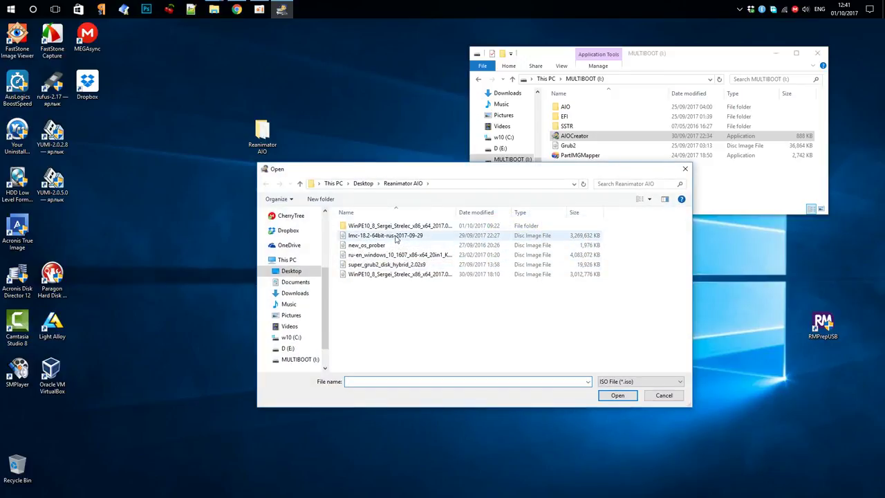
pyautogui.click(397, 238)
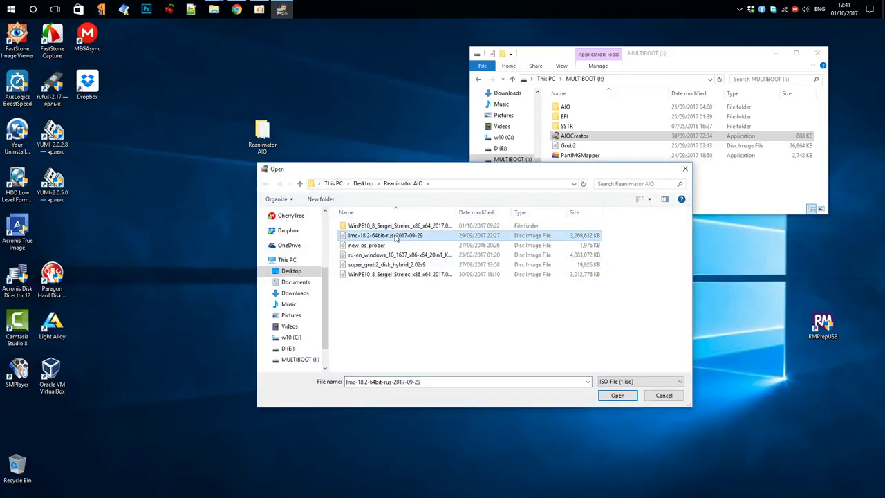
pyautogui.click(619, 396)
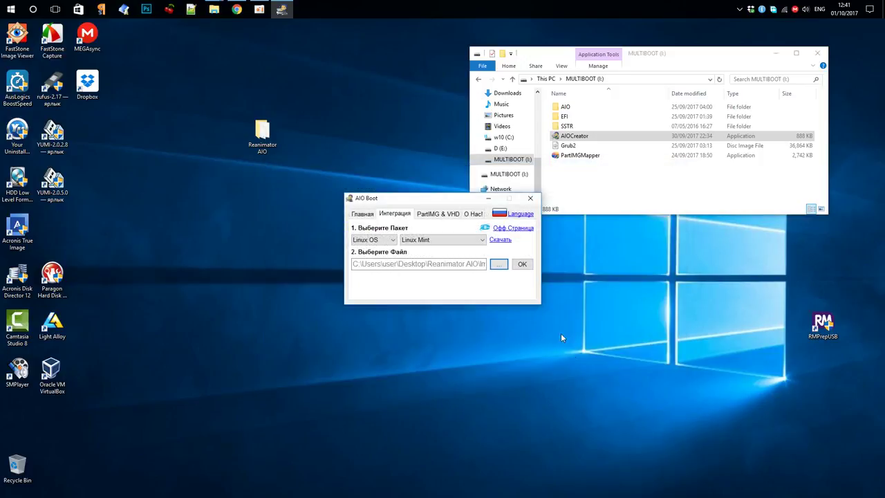
pyautogui.click(523, 265)
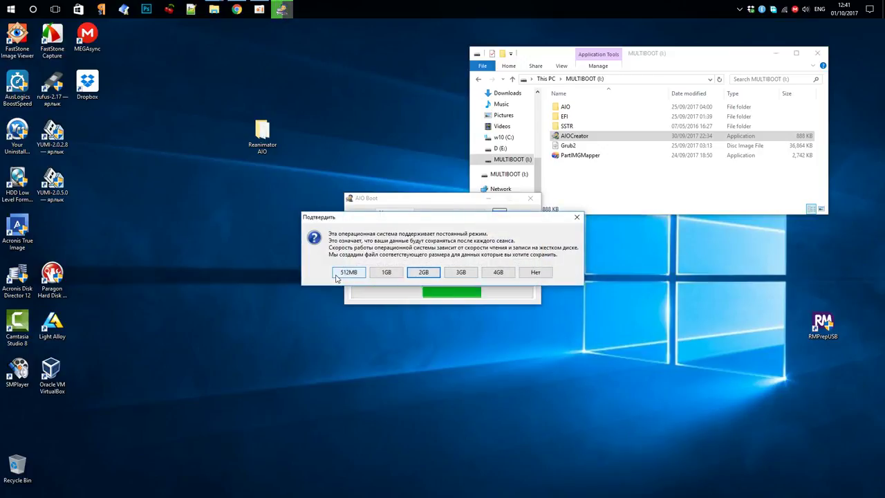
pyautogui.click(499, 272)
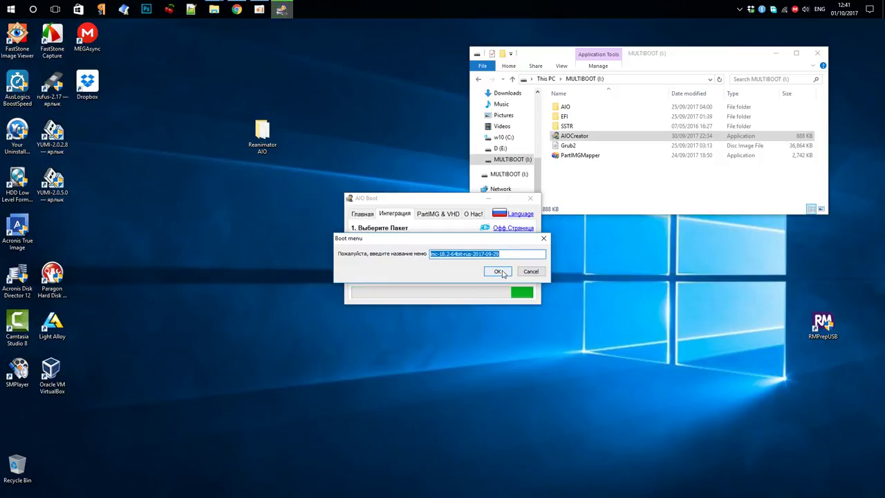
pyautogui.click(502, 272)
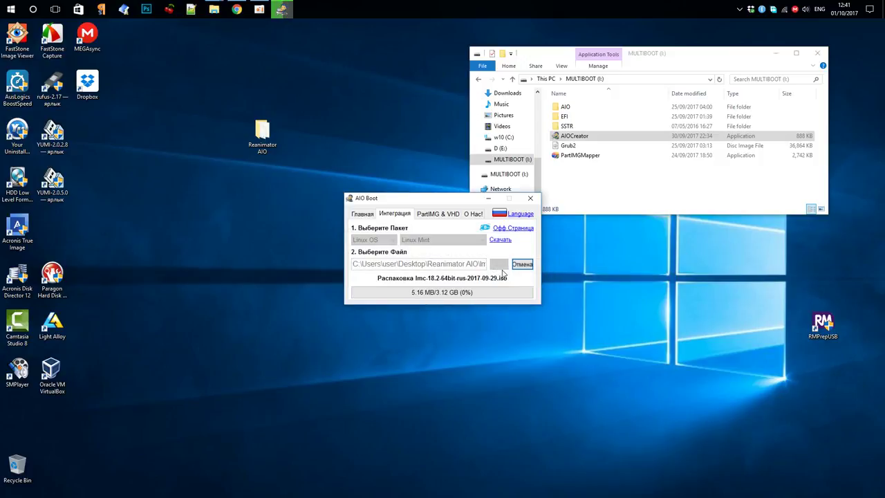
pyautogui.moveTo(463, 201); pyautogui.dragTo(590, 233)
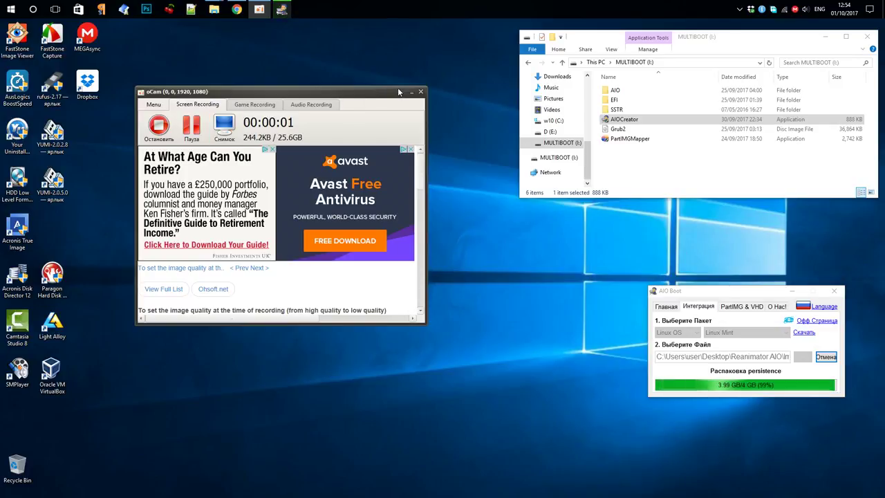
# Step: Acknowledge the finished Linux Mint integration and close AIO Boot and the MULTIBOOT folder window
pyautogui.click(411, 93)
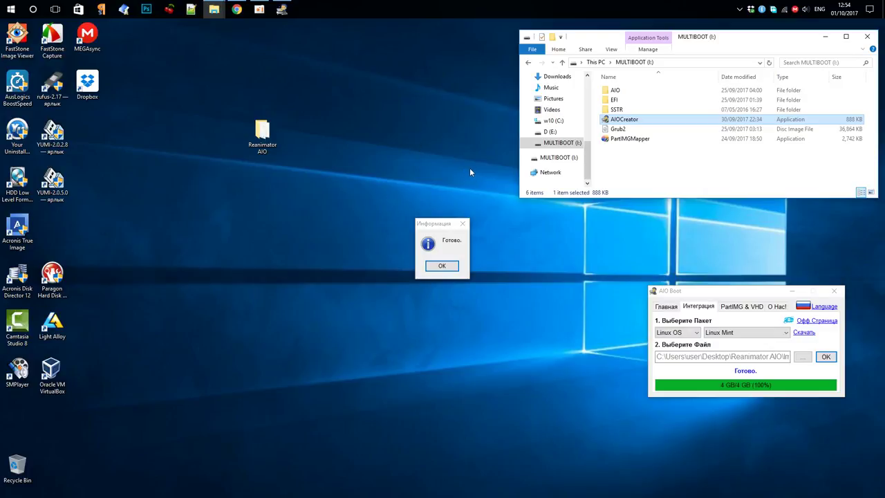
pyautogui.click(441, 267)
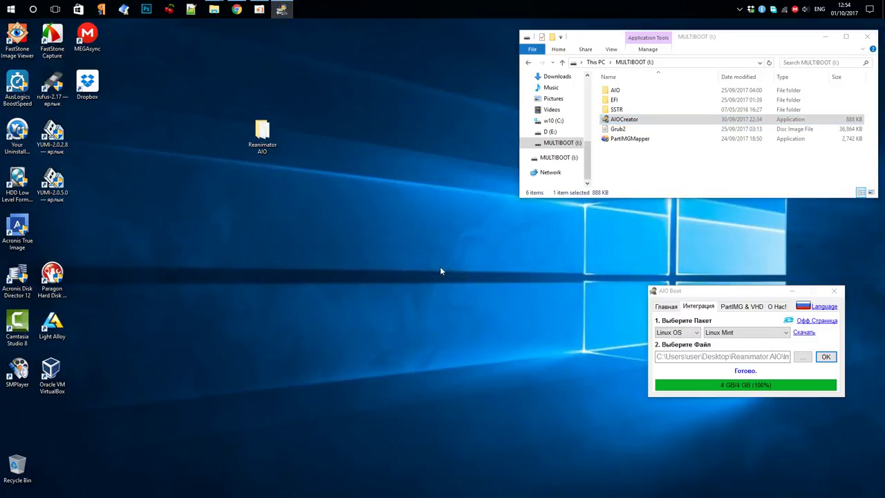
pyautogui.click(835, 293)
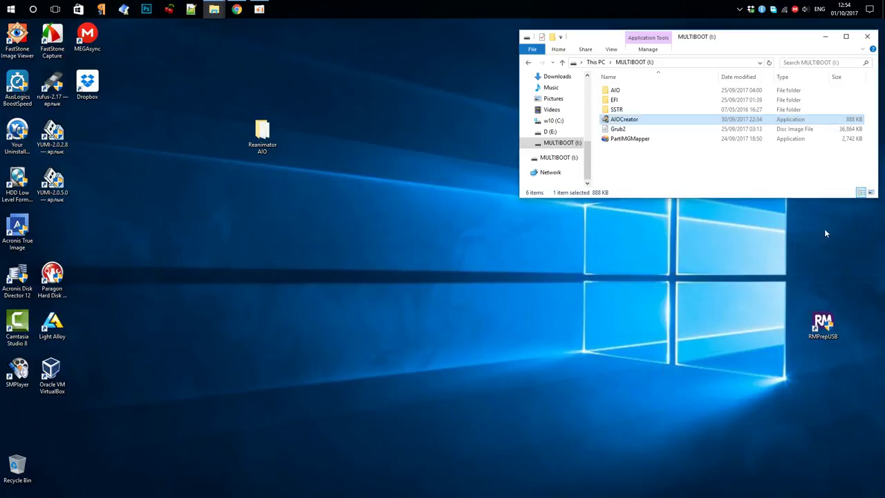
pyautogui.click(868, 36)
# Step: Open RMPrepUSB and boot the MULTIBOOT drive in the QEMU emulator, keeping the existing virtual hard disk option 1
pyautogui.doubleClick(823, 320)
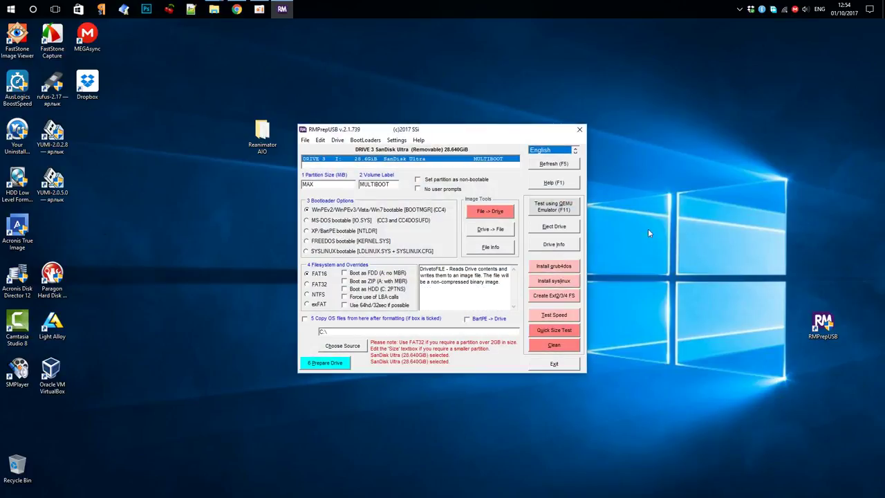
pyautogui.click(561, 208)
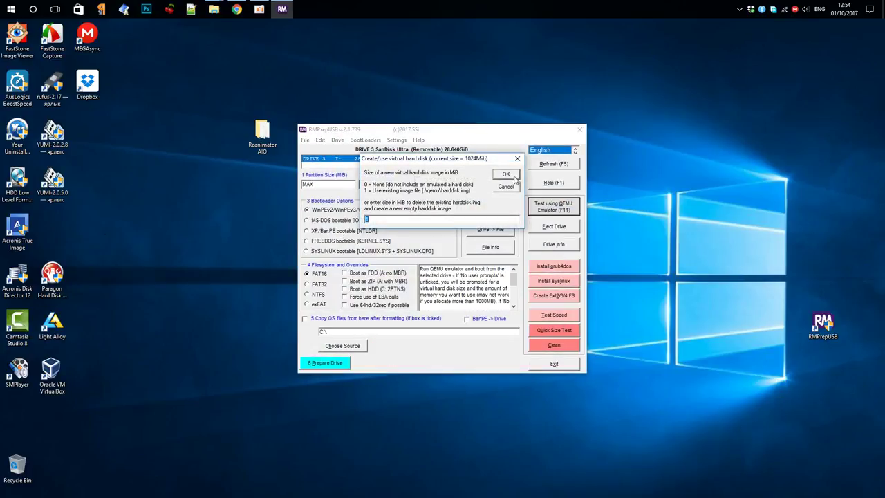
pyautogui.click(513, 176)
pyautogui.press('Return')
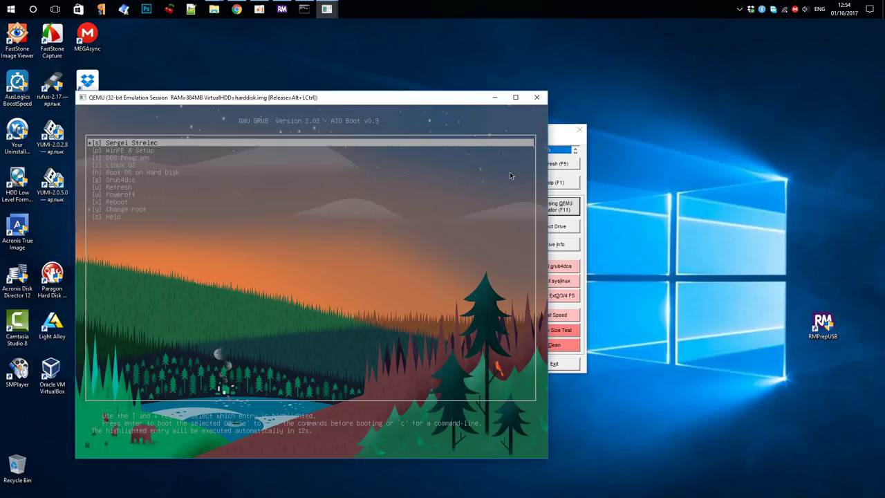
# Step: Go through the DOS Programs and Linux OS entries of the boot menu and open WinPE & Setup
pyautogui.press('Down')
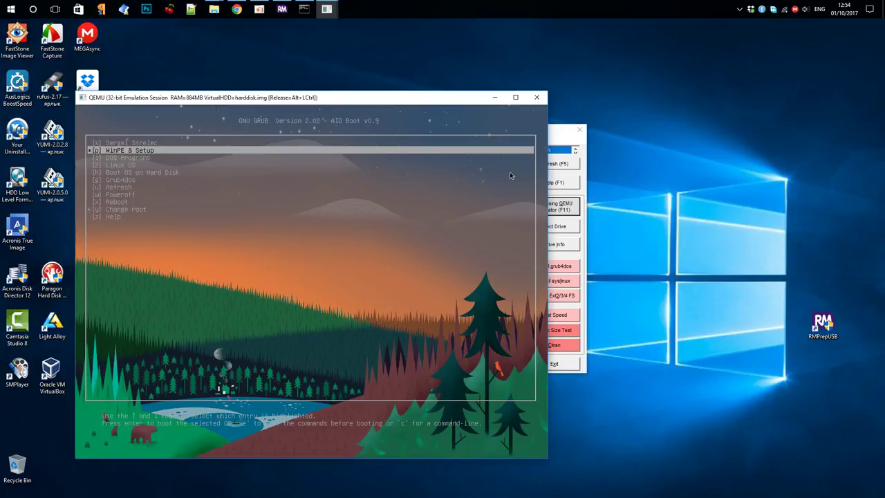
pyautogui.press('Down')
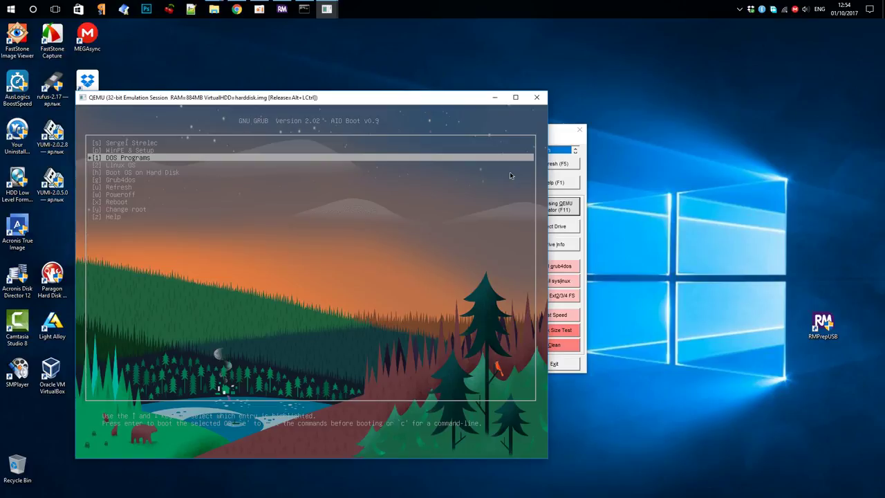
pyautogui.press('Down')
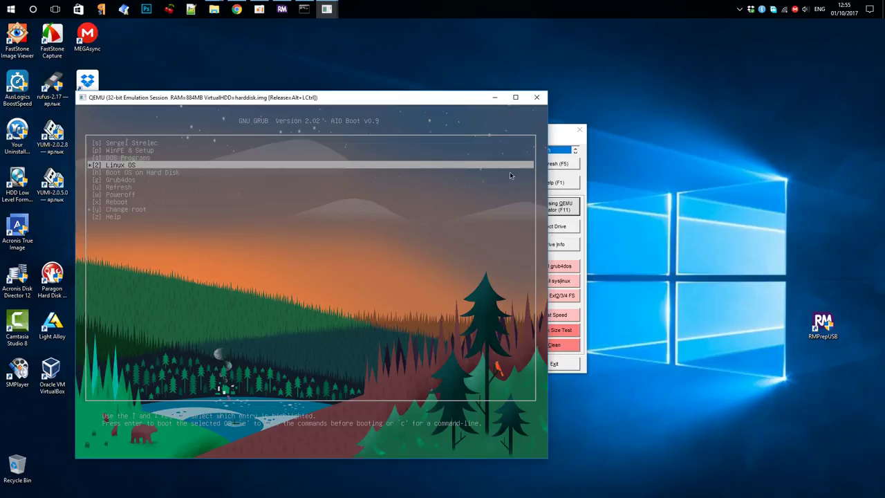
pyautogui.press('Up')
pyautogui.press('Up')
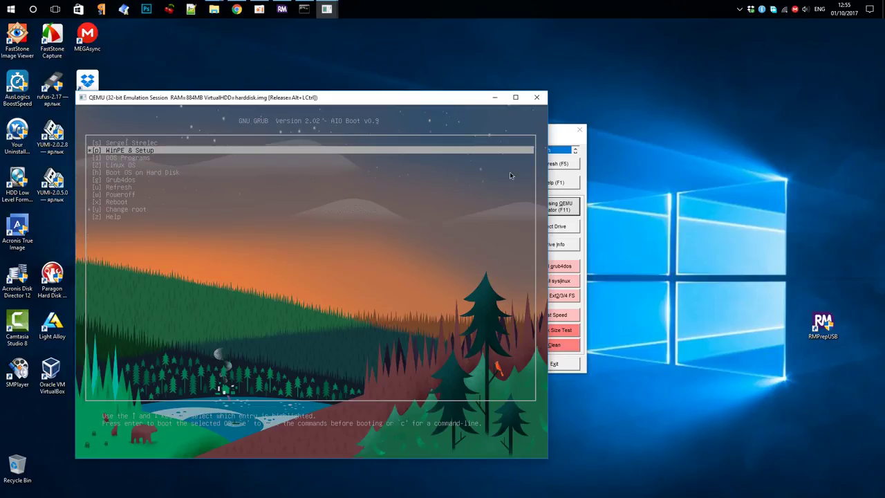
pyautogui.press('Return')
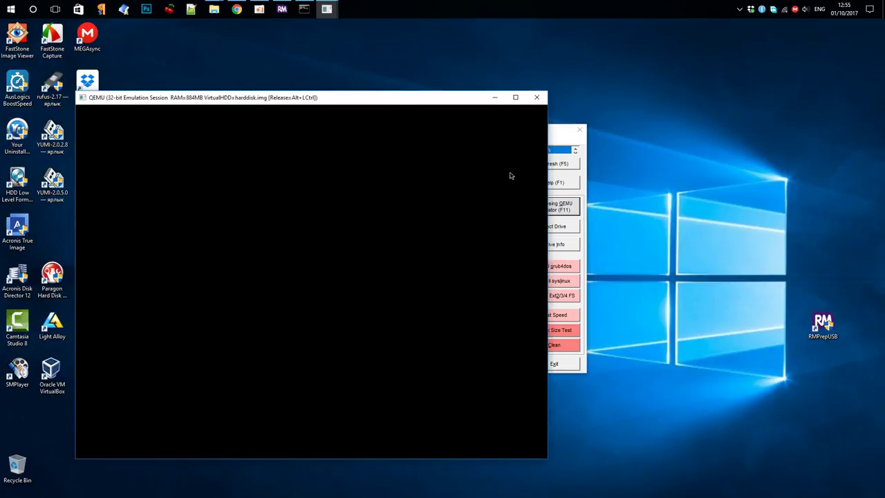
# Step: Test booting the ru-en_windows_10_1607_x86-x64_20in1_KMS-activation entry, and close QEMU and RMPrepUSB
pyautogui.press('Down')
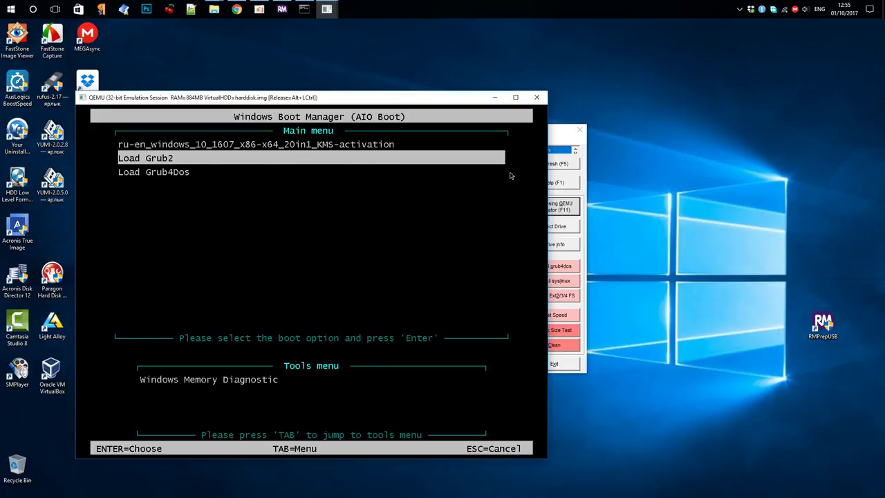
pyautogui.press('Up')
pyautogui.press('Return')
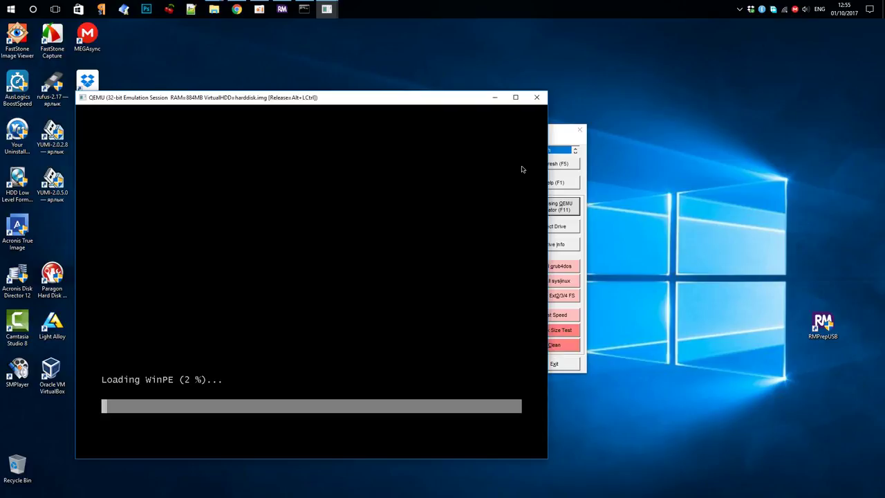
pyautogui.click(542, 101)
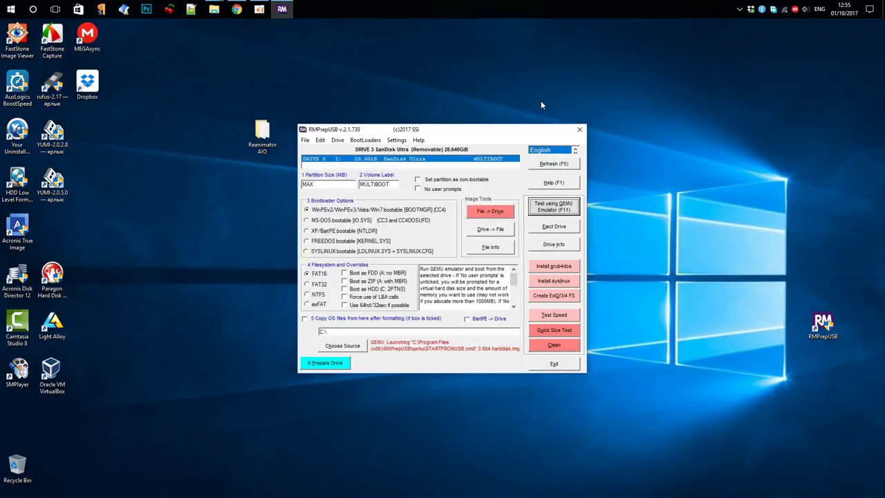
pyautogui.click(578, 132)
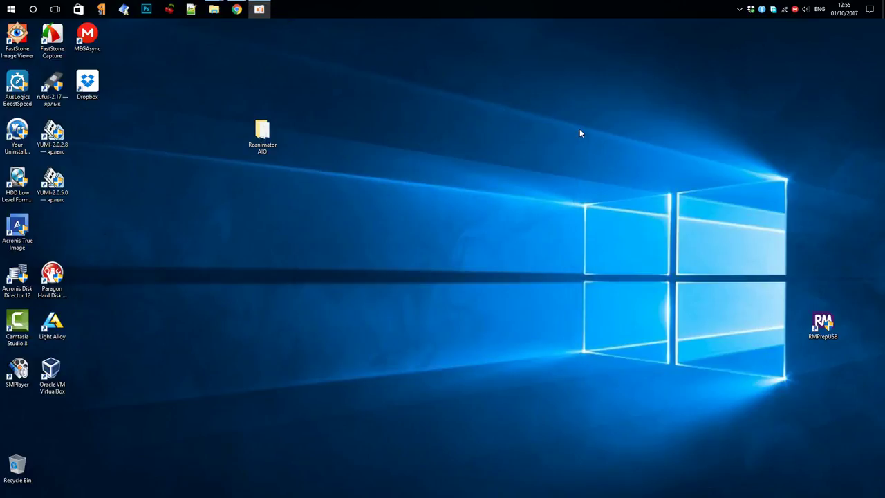
# Step: Open the MULTIBOOT (I:) drive by way of the Reanimator AIO folder and start AIOCreator from it
pyautogui.doubleClick(260, 136)
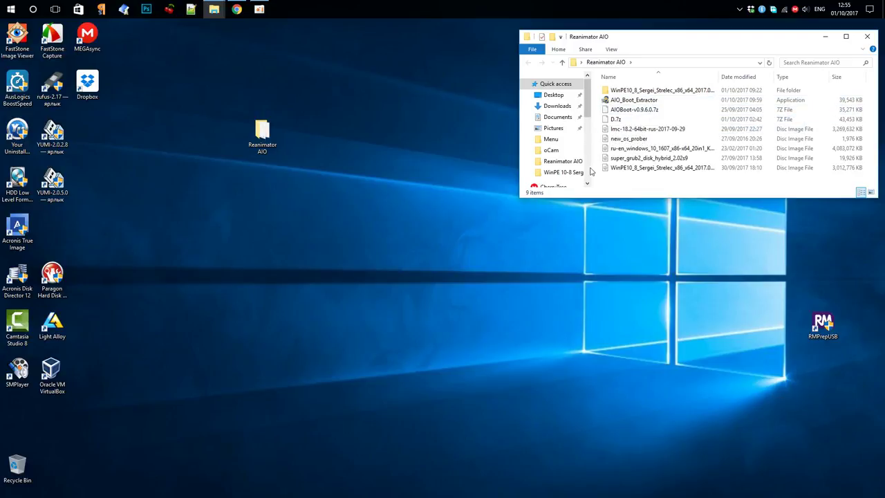
pyautogui.scroll(-3, 588, 177)
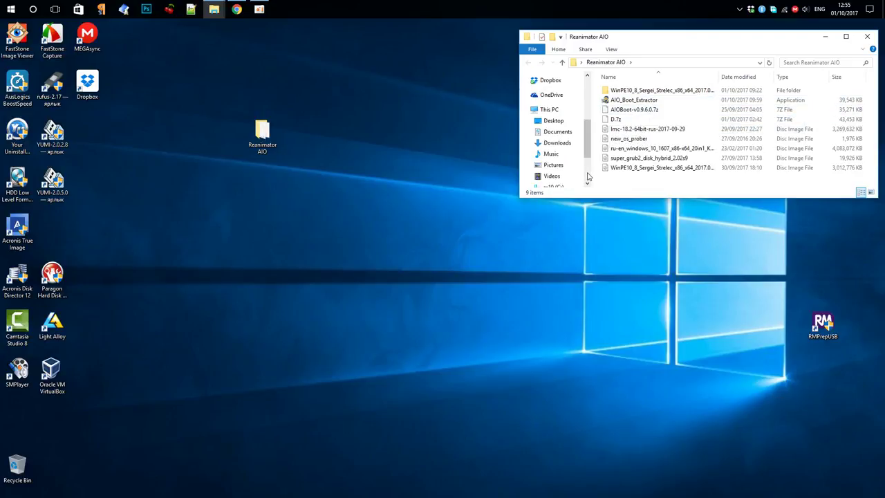
pyautogui.scroll(-2, 587, 177)
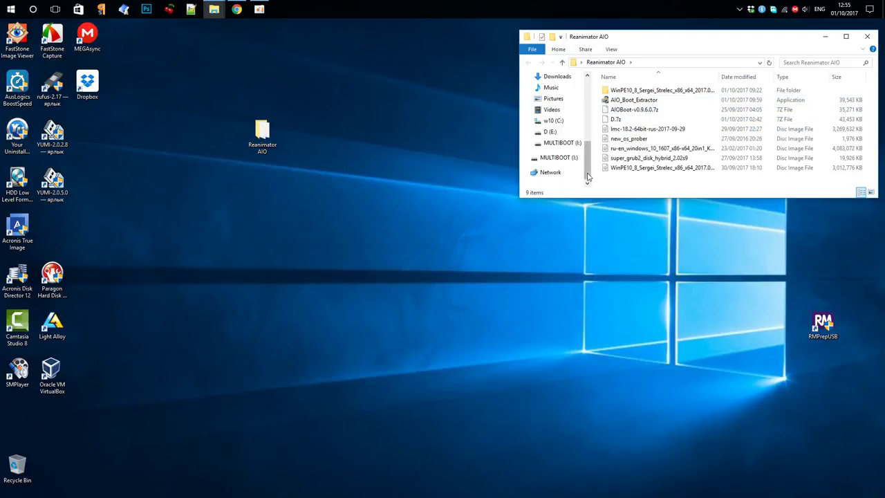
pyautogui.click(565, 143)
pyautogui.click(630, 121)
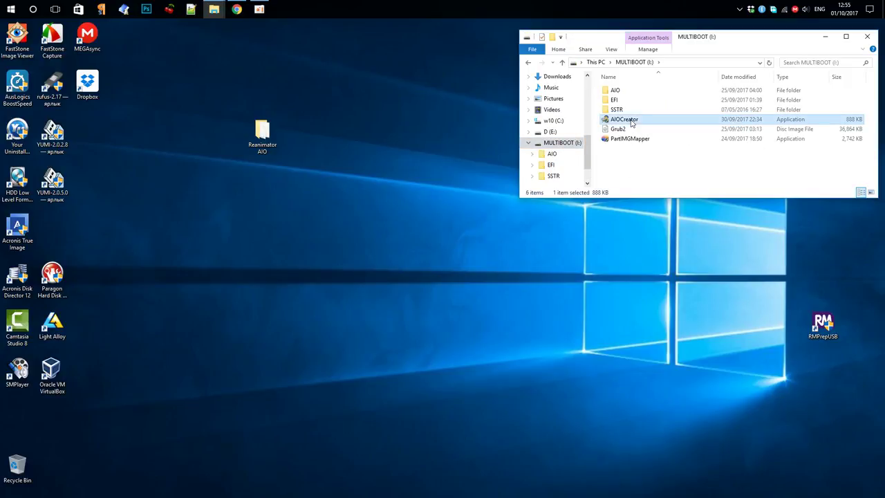
pyautogui.doubleClick(631, 121)
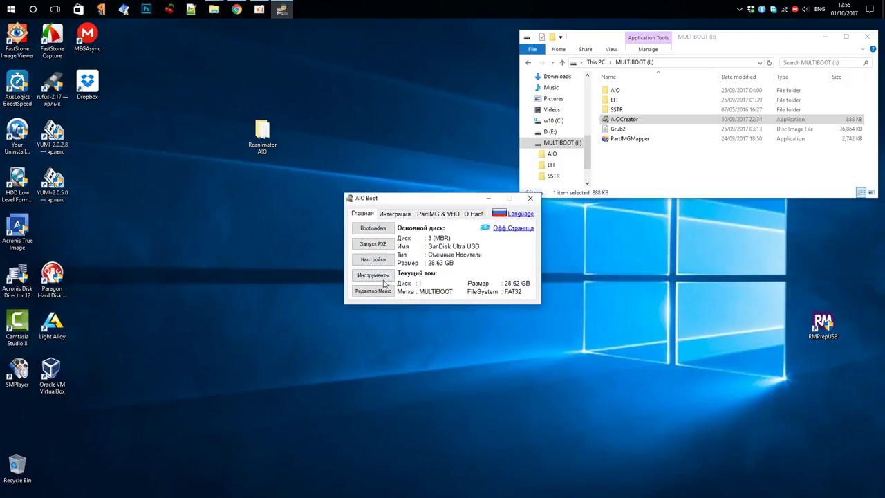
# Step: Set the Grub2 wallpaper to not-dot.jpg from the Downloads folder in the AIO Boot settings and apply the change
pyautogui.click(374, 260)
pyautogui.click(504, 233)
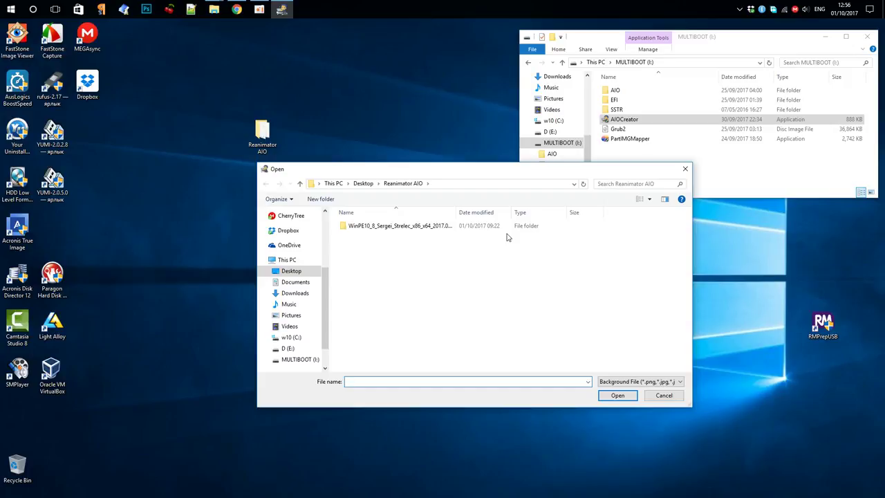
pyautogui.click(302, 296)
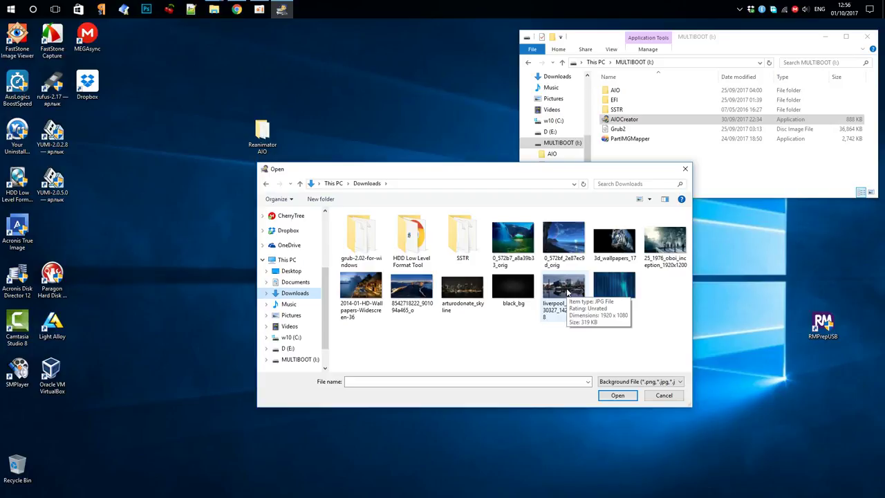
pyautogui.moveTo(616, 172); pyautogui.dragTo(478, 184)
pyautogui.click(489, 296)
pyautogui.click(481, 406)
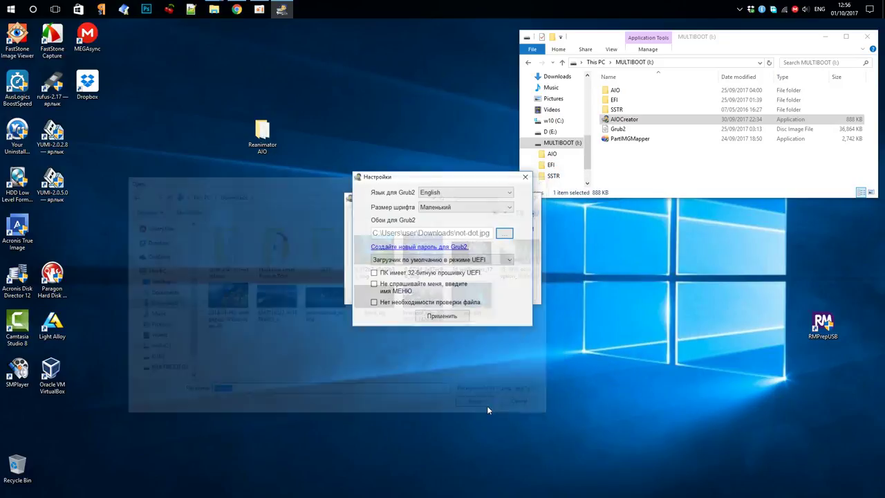
pyautogui.click(452, 322)
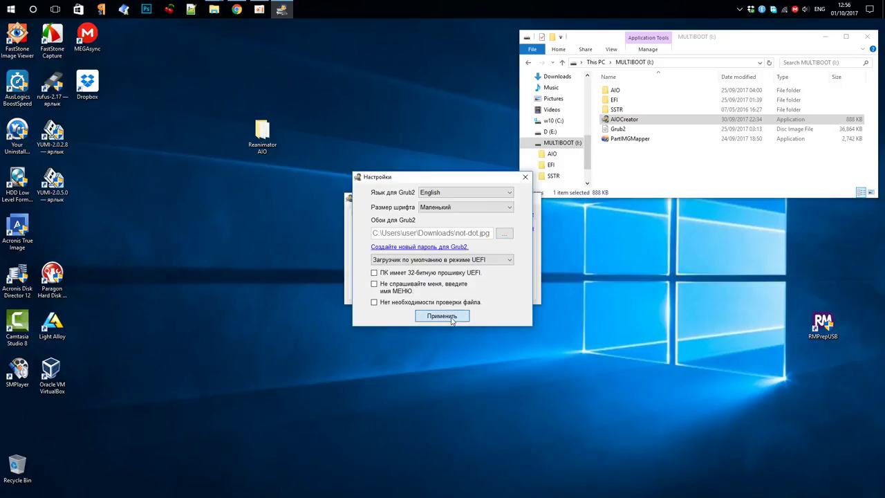
pyautogui.click(451, 267)
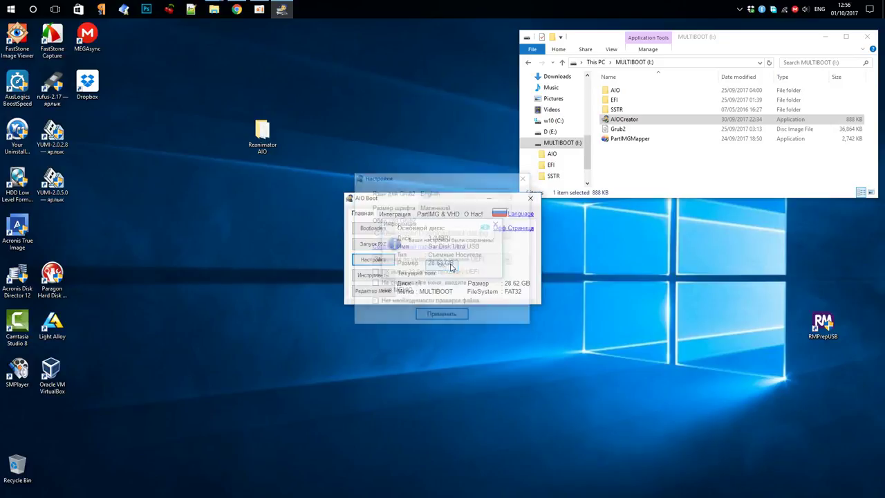
# Step: Close AIO Boot, switch to RMPrepUSB and boot the MULTIBOOT drive in the QEMU emulator, keeping virtual hard disk option 1
pyautogui.click(536, 201)
pyautogui.click(827, 330)
pyautogui.doubleClick(827, 330)
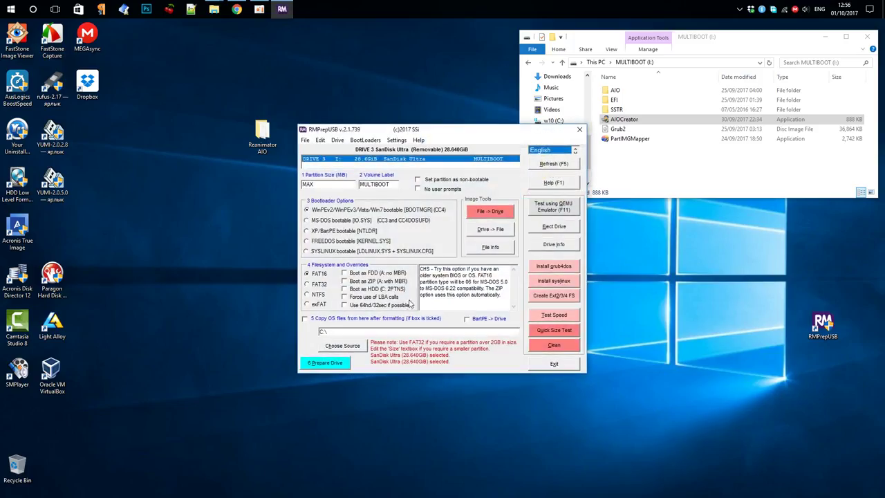
pyautogui.click(564, 210)
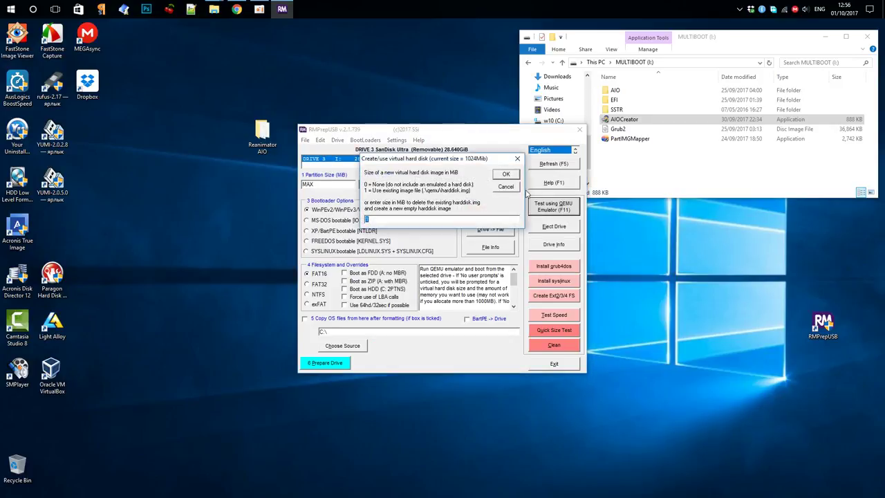
pyautogui.click(513, 179)
pyautogui.click(513, 179)
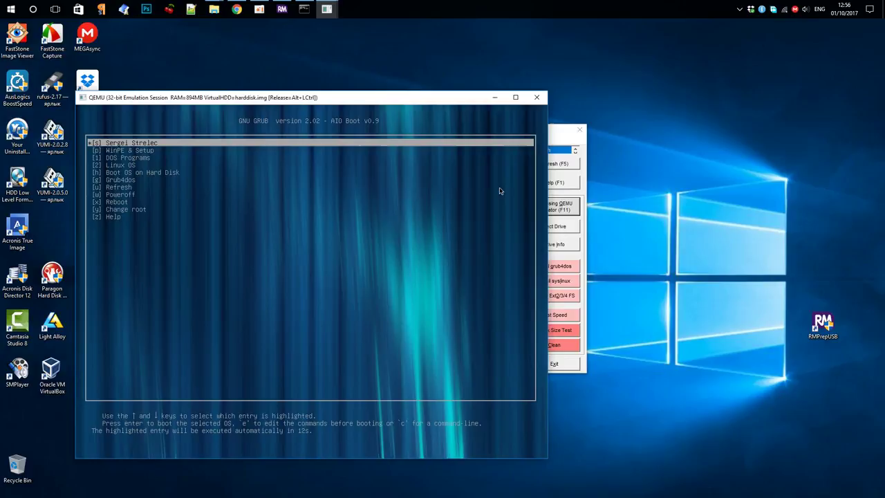
# Step: Go through the boot menu entries with the new wallpaper and open the Linux OS group
pyautogui.press('Down')
pyautogui.press('Down')
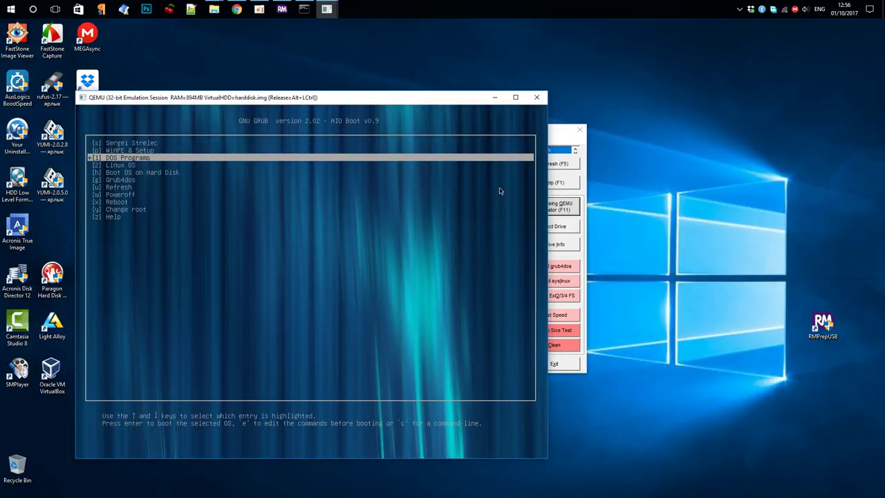
pyautogui.press('Down')
pyautogui.press('Down')
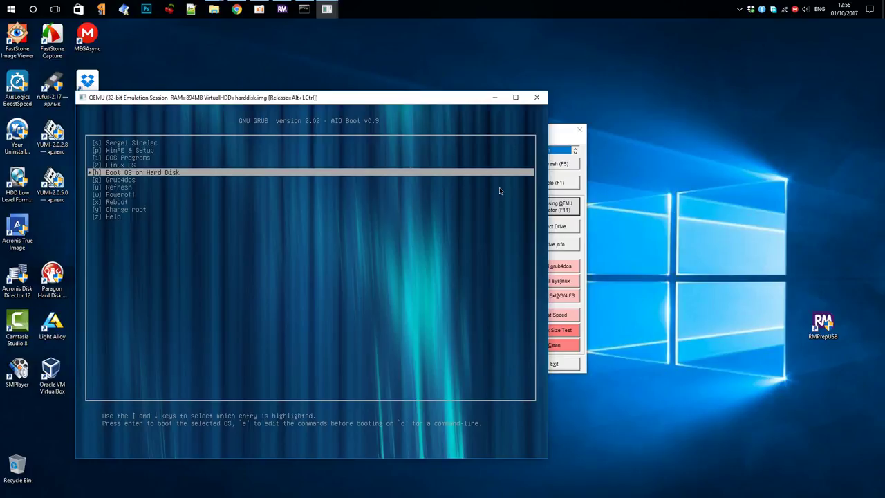
pyautogui.press('Up')
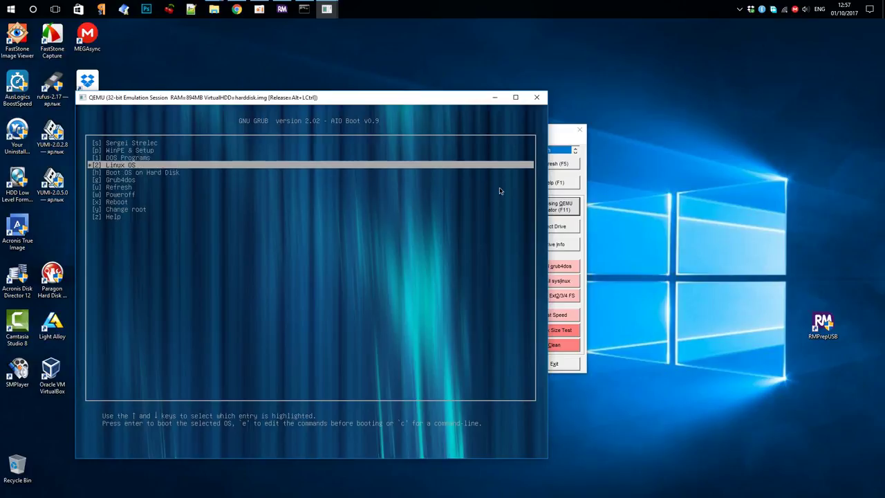
pyautogui.press('Return')
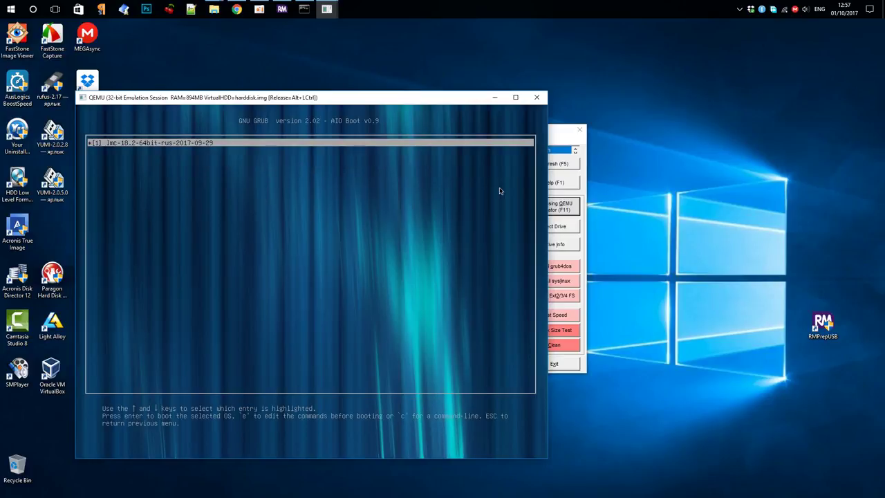
# Step: Test booting the Live system of the lmc-18.2-64bit-rus-2017-09-29 entry, and close QEMU and RMPrepUSB
pyautogui.press('Return')
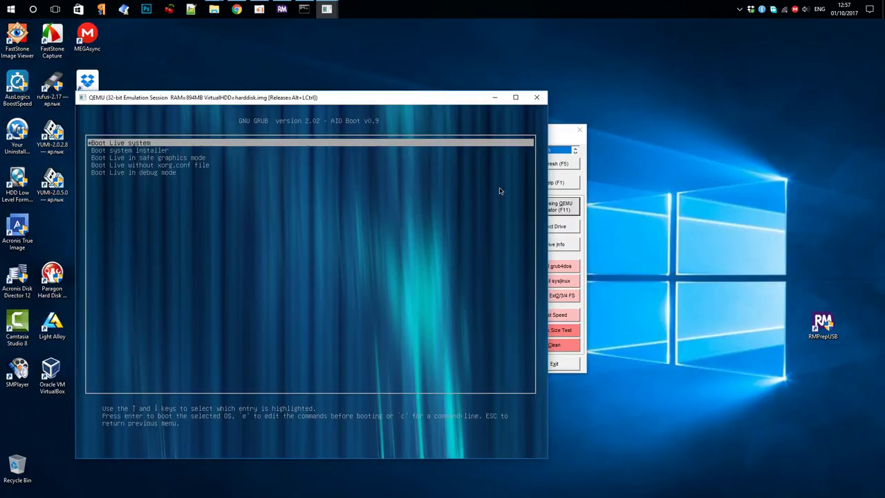
pyautogui.press('Return')
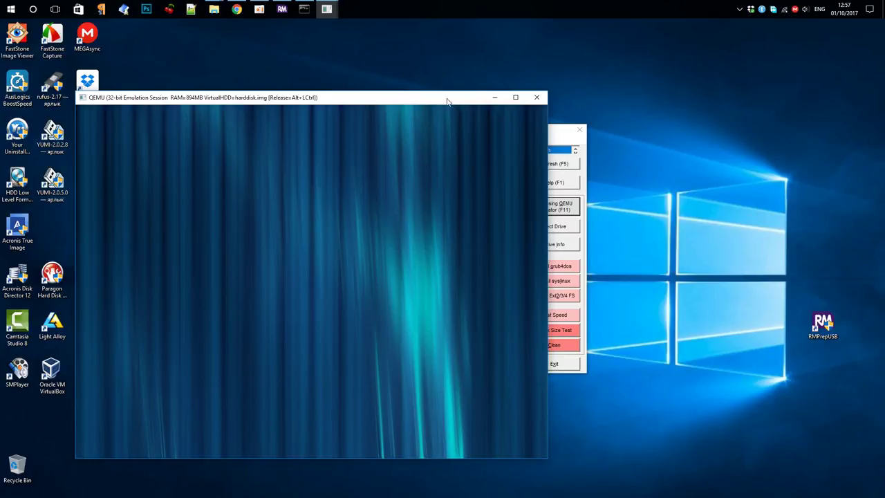
pyautogui.moveTo(447, 102); pyautogui.dragTo(436, 74)
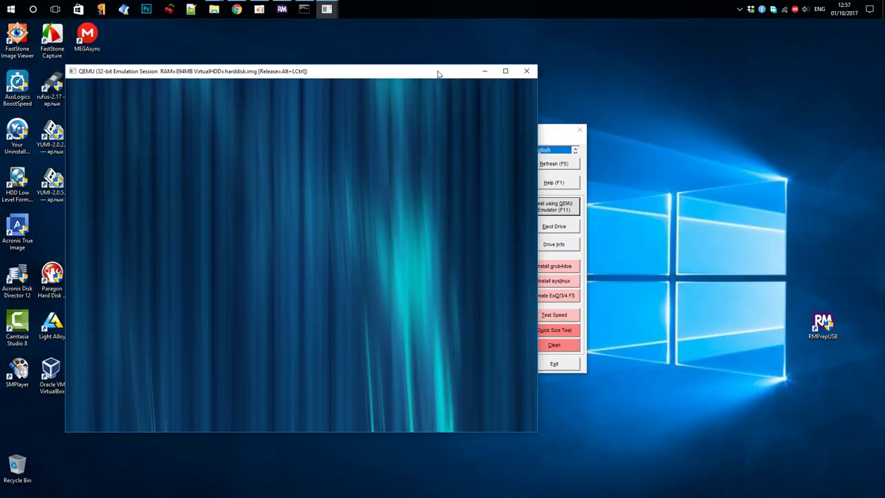
pyautogui.click(528, 71)
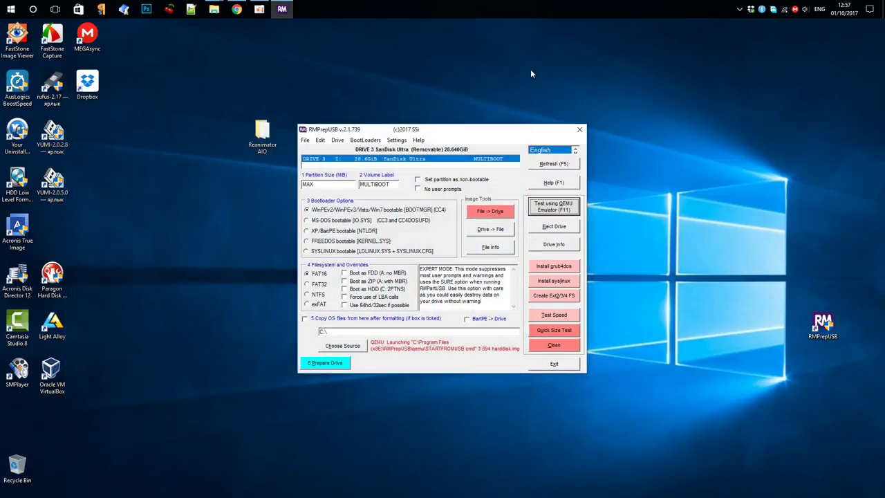
pyautogui.moveTo(524, 131); pyautogui.dragTo(512, 86)
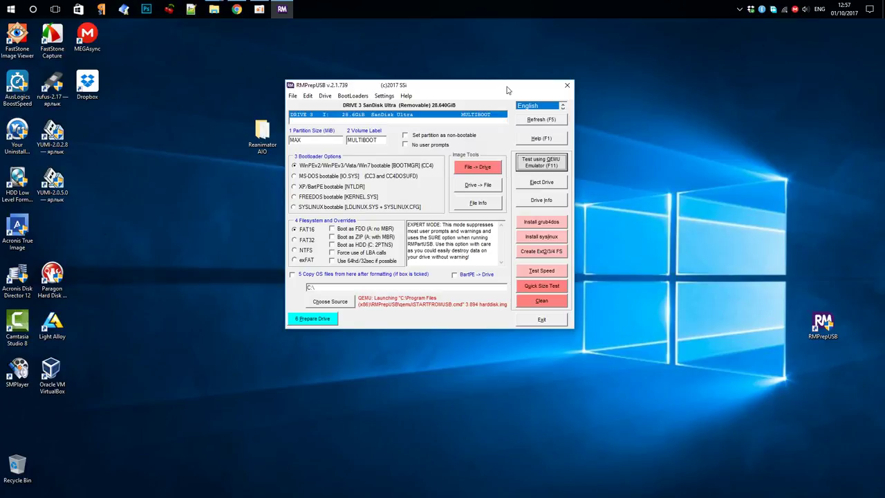
pyautogui.click(567, 87)
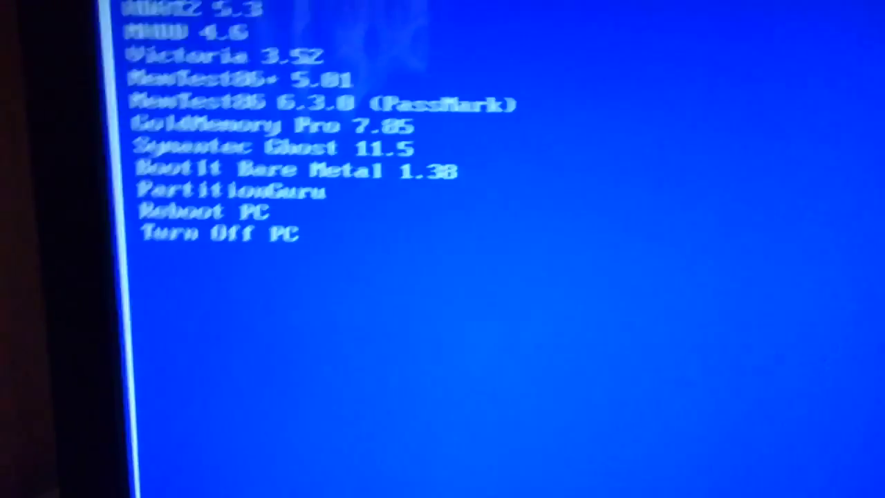
pyautogui.press('Down')
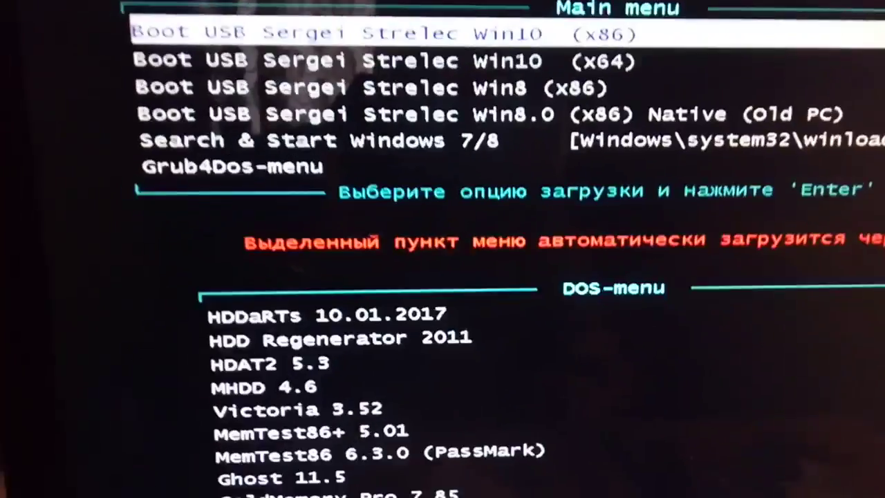
pyautogui.press('Down')
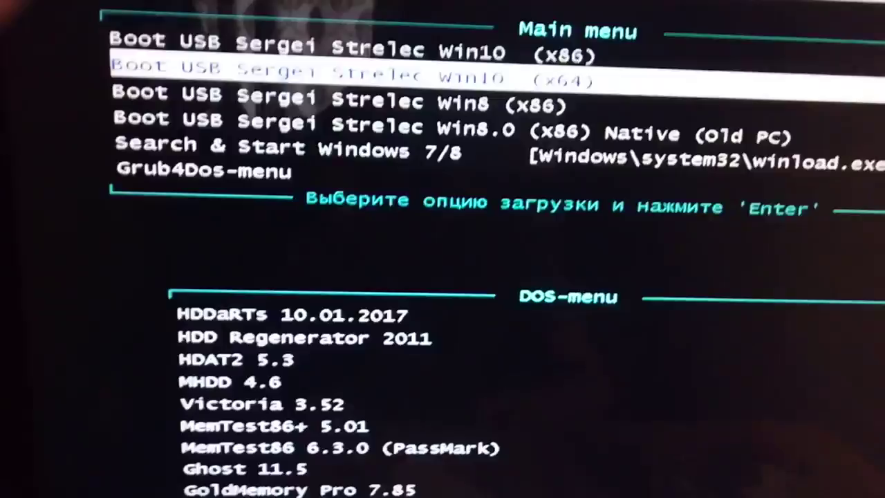
pyautogui.press('Return')
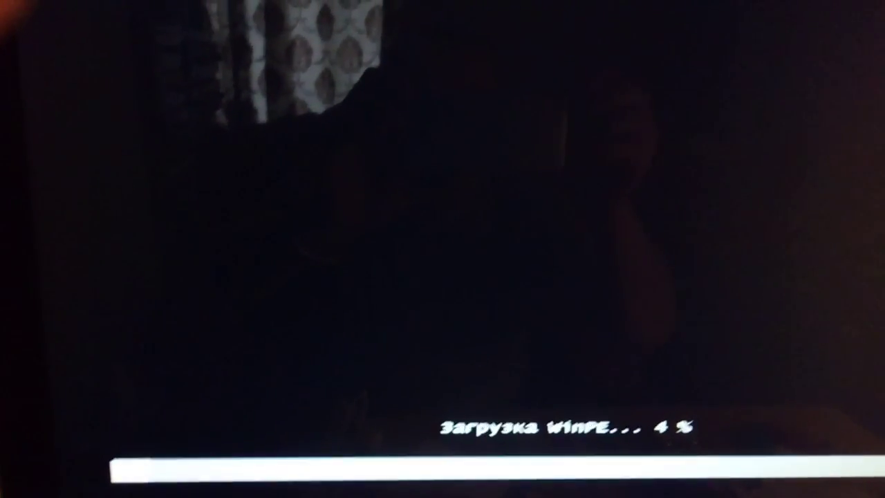